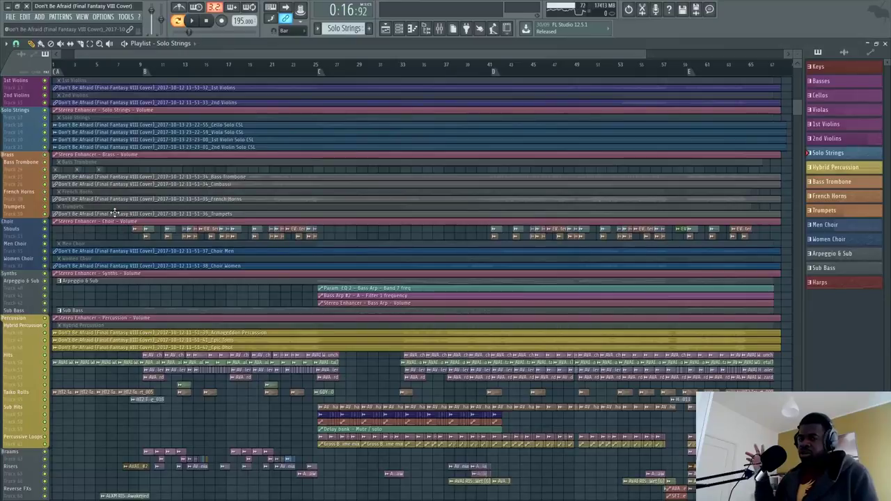
# Step: Set the playback position near the start of bar 5, ahead of section marker B
pyautogui.scroll(3, 181, 363)
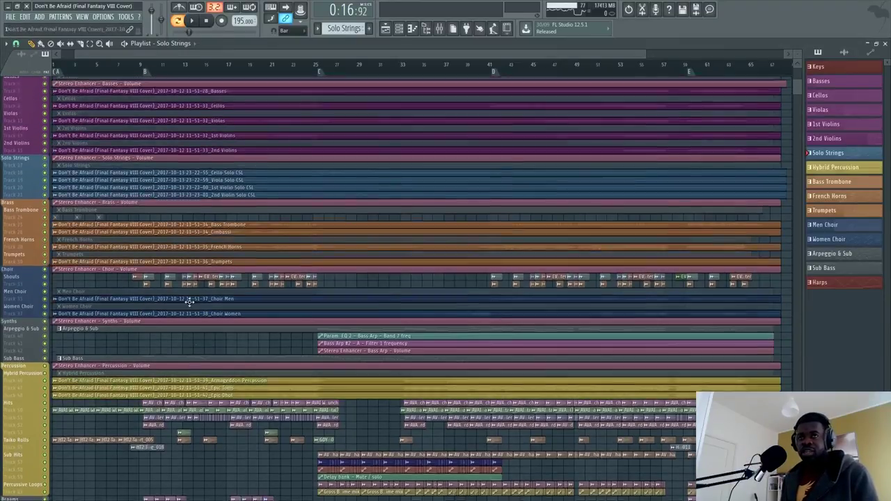
pyautogui.scroll(2, 115, 69)
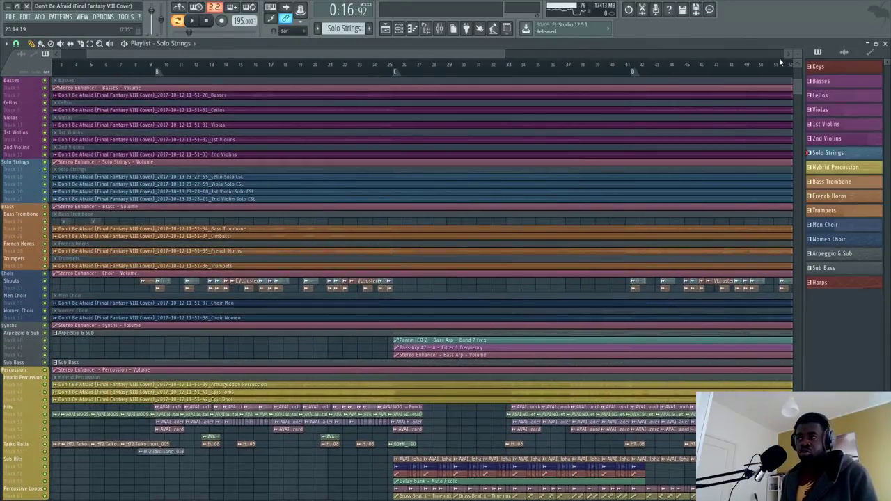
pyautogui.scroll(2, 799, 54)
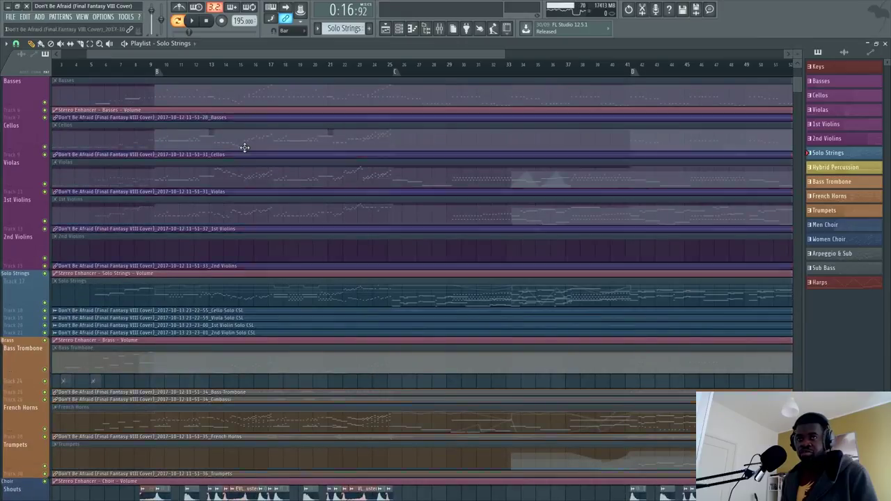
pyautogui.hscroll(-2, 155, 71)
pyautogui.click(144, 71)
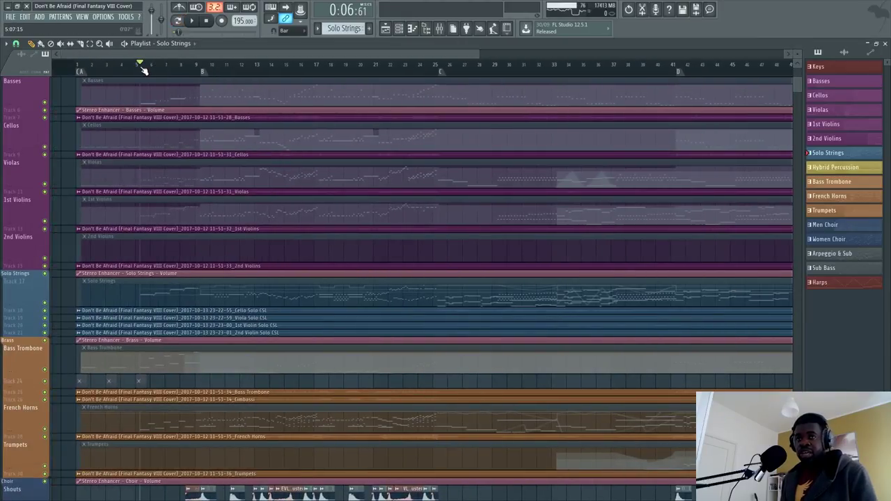
pyautogui.scroll(3, 142, 71)
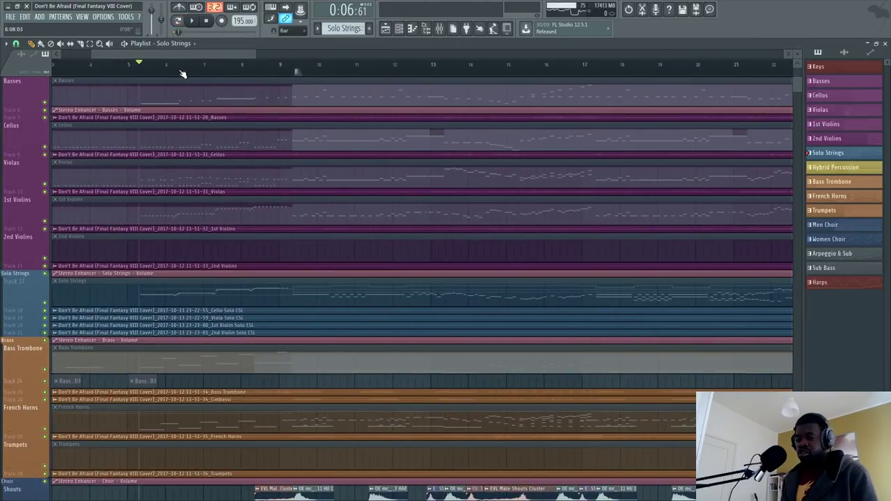
pyautogui.scroll(-3, 172, 59)
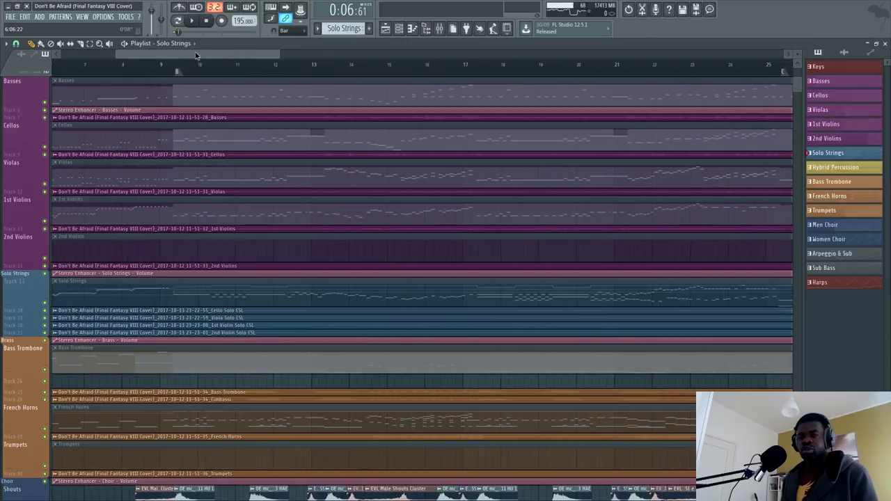
pyautogui.scroll(-2, 185, 59)
pyautogui.click(193, 63)
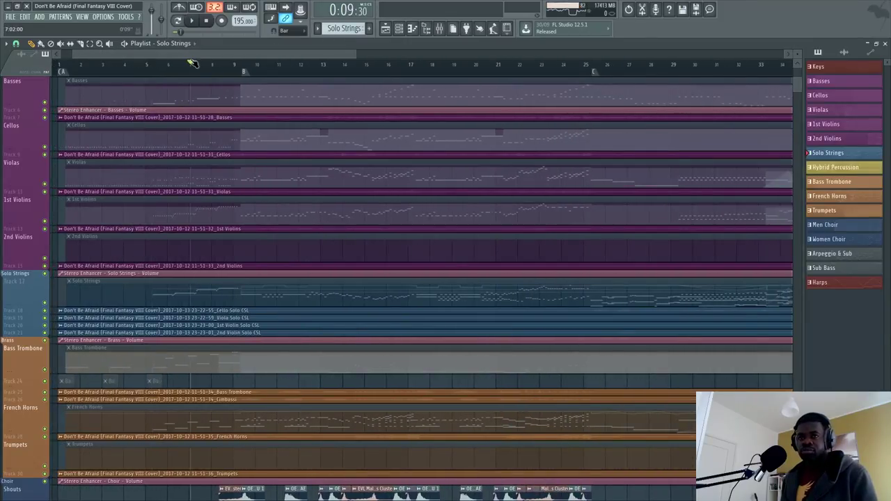
pyautogui.click(156, 65)
pyautogui.scroll(2, 155, 62)
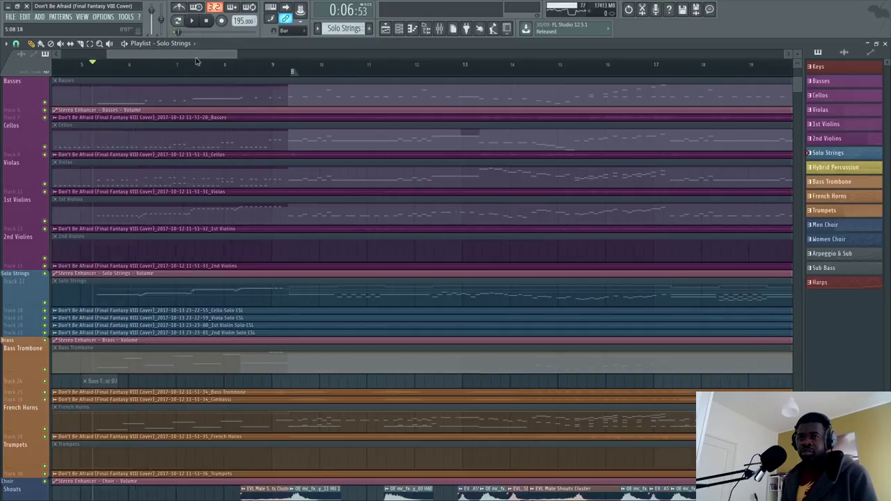
# Step: Play the full arrangement from bar 5 into section C, following the playhead, and stop playback
pyautogui.press('space')
pyautogui.scroll(-3, 168, 59)
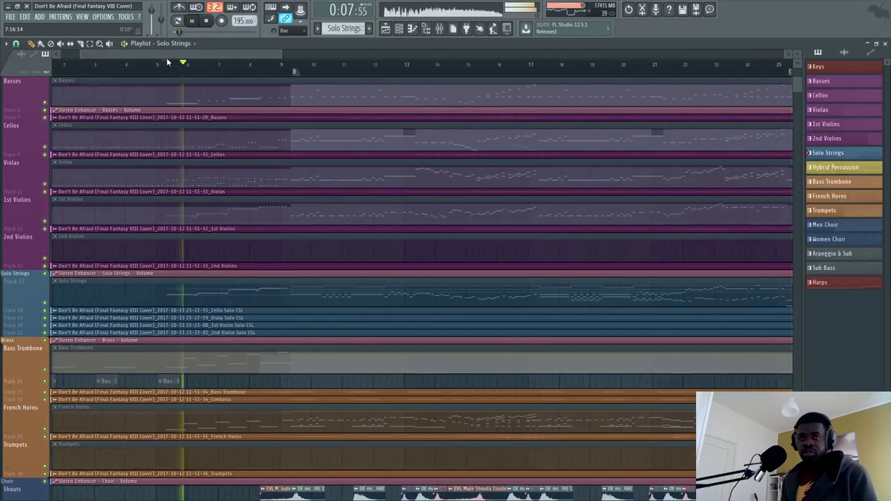
pyautogui.moveTo(160, 56); pyautogui.dragTo(184, 54)
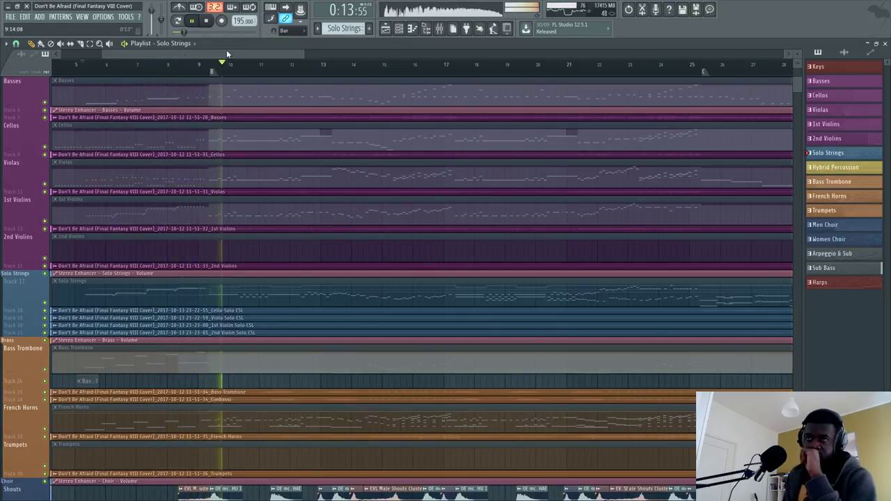
pyautogui.moveTo(232, 56); pyautogui.dragTo(273, 57)
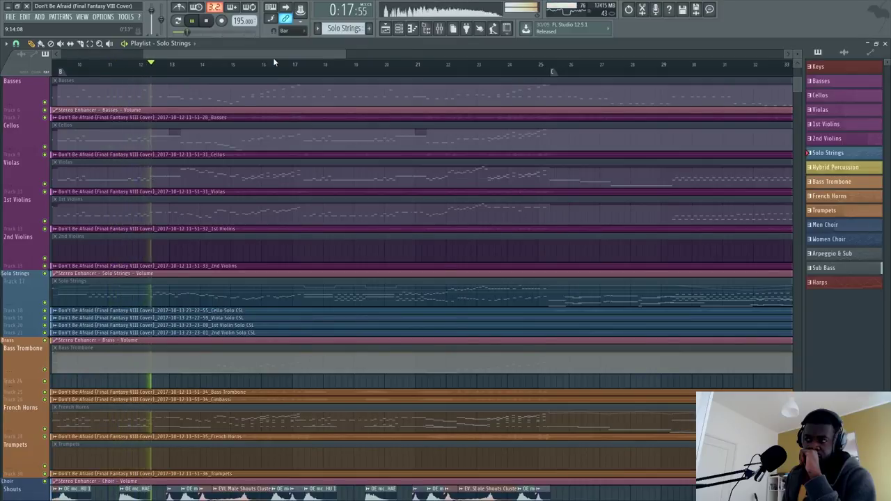
pyautogui.moveTo(273, 59); pyautogui.dragTo(306, 61)
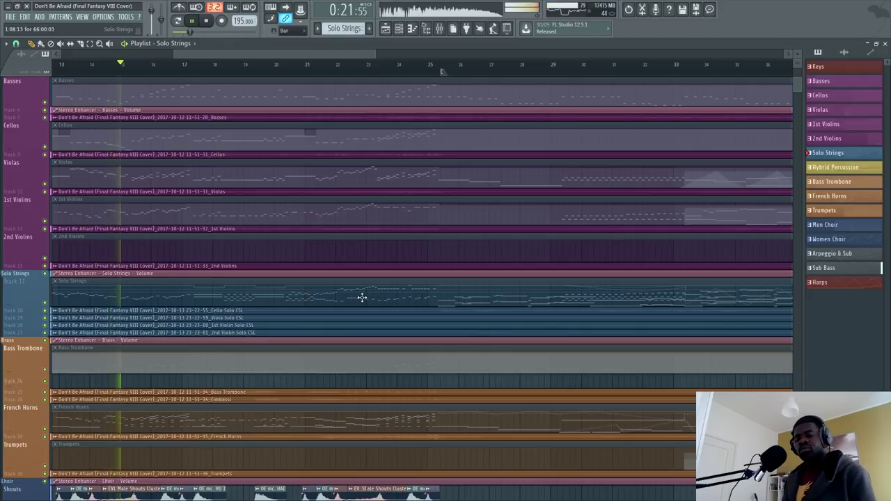
pyautogui.moveTo(317, 51); pyautogui.dragTo(337, 56)
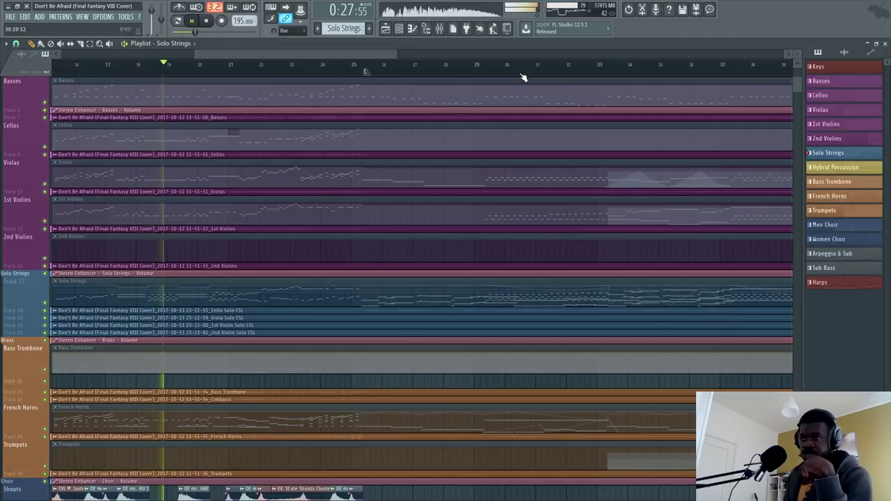
pyautogui.moveTo(336, 52); pyautogui.dragTo(365, 53)
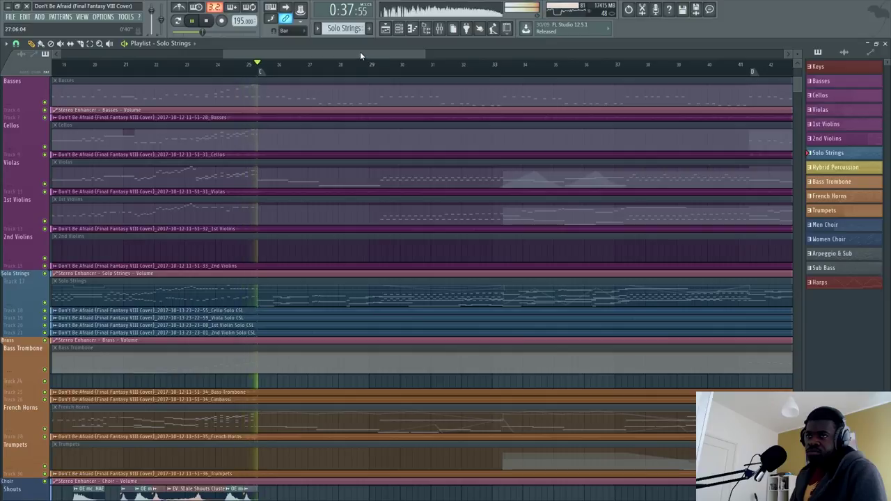
pyautogui.moveTo(365, 55); pyautogui.dragTo(368, 58)
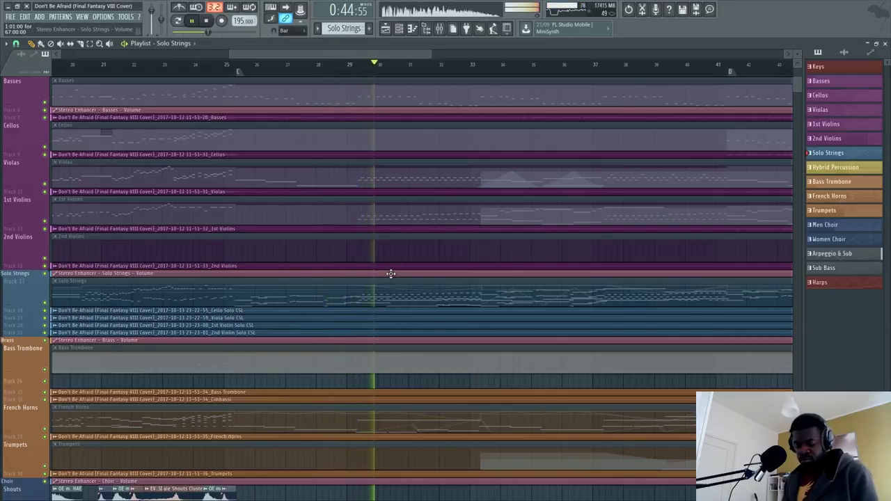
pyautogui.press('space')
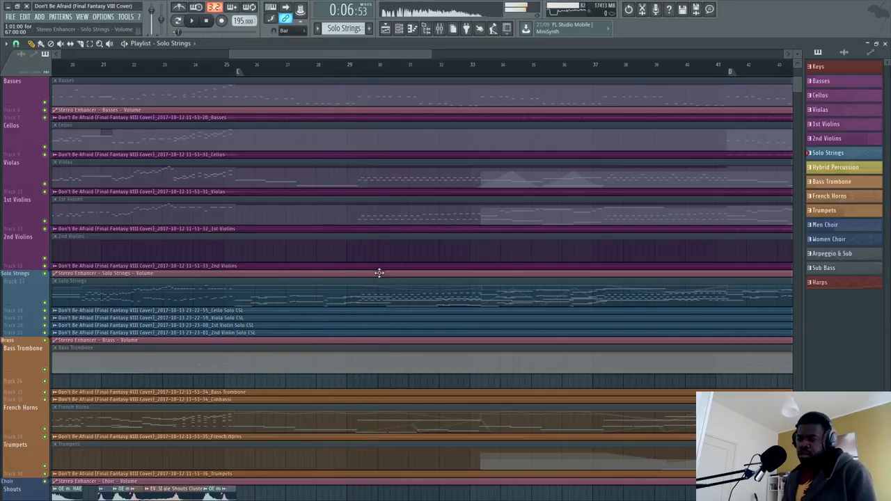
# Step: Show the mixer to look over the instrument channels and the master effects
pyautogui.click(343, 268)
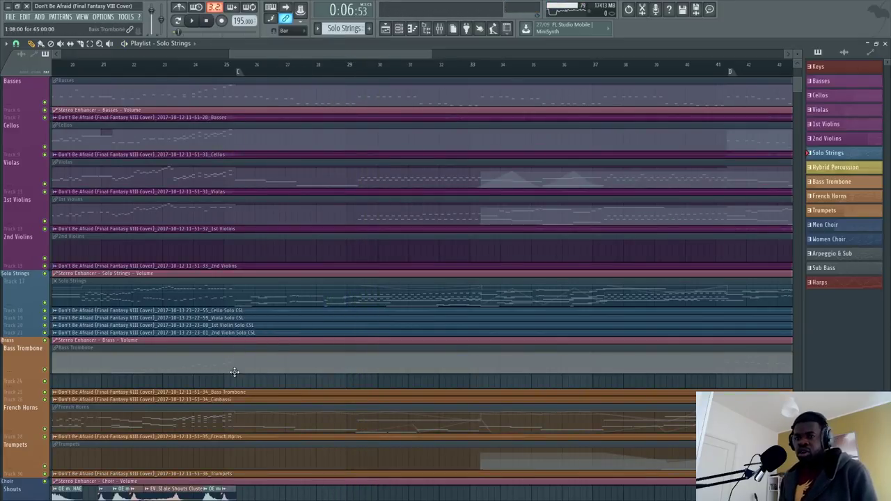
pyautogui.scroll(-3, 232, 376)
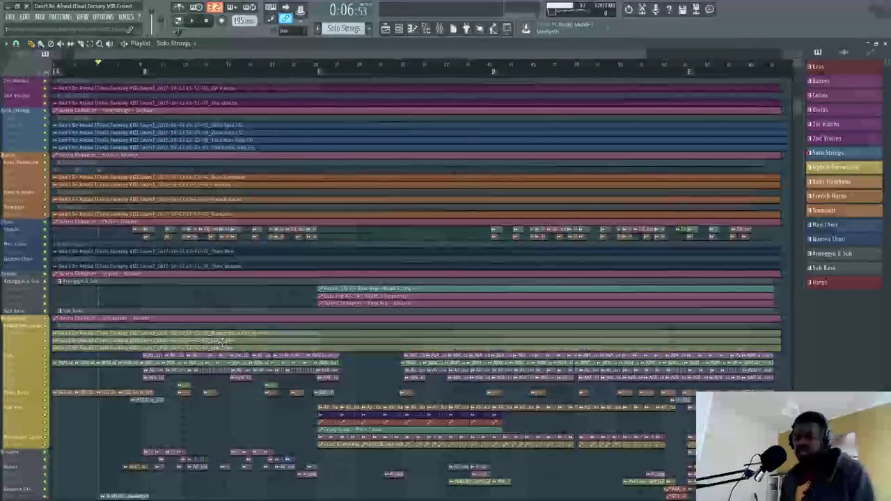
pyautogui.press('F9')
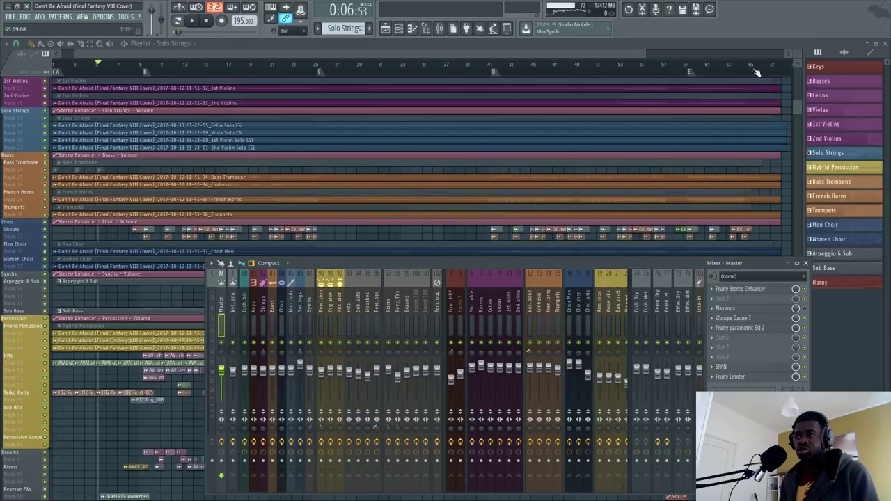
# Step: Examine the note content of the violin, solo strings, brass and choir tracks across the arrangement
pyautogui.moveTo(798, 52); pyautogui.dragTo(798, 69)
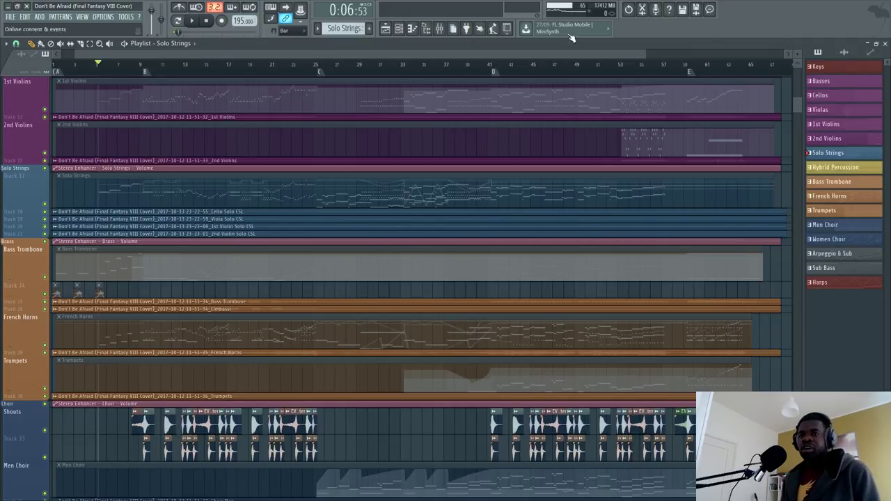
pyautogui.scroll(2, 219, 71)
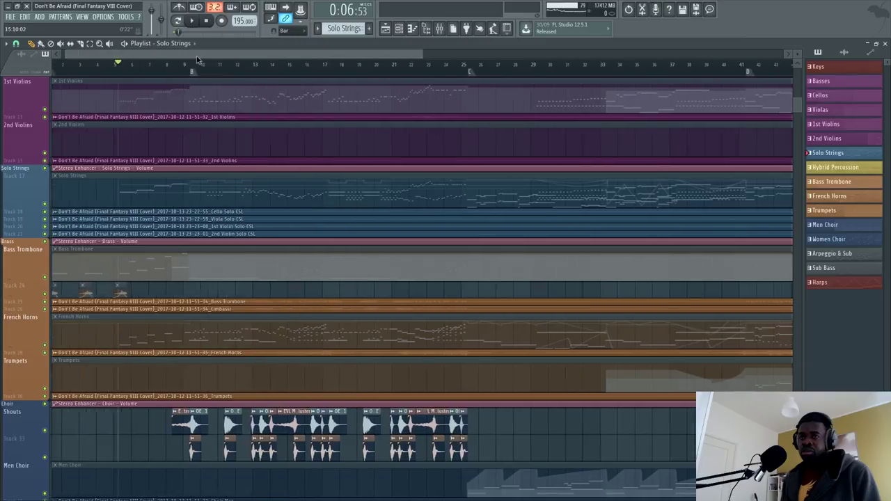
pyautogui.moveTo(250, 58); pyautogui.dragTo(197, 62)
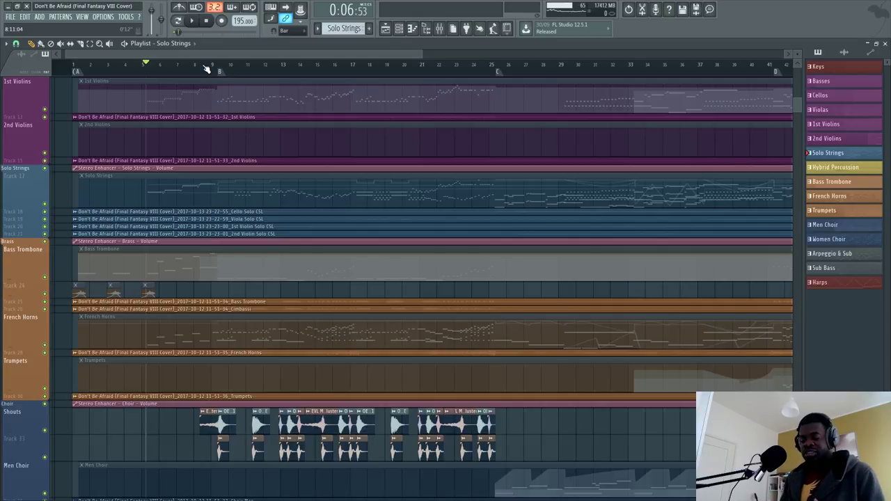
pyautogui.scroll(-2, 206, 69)
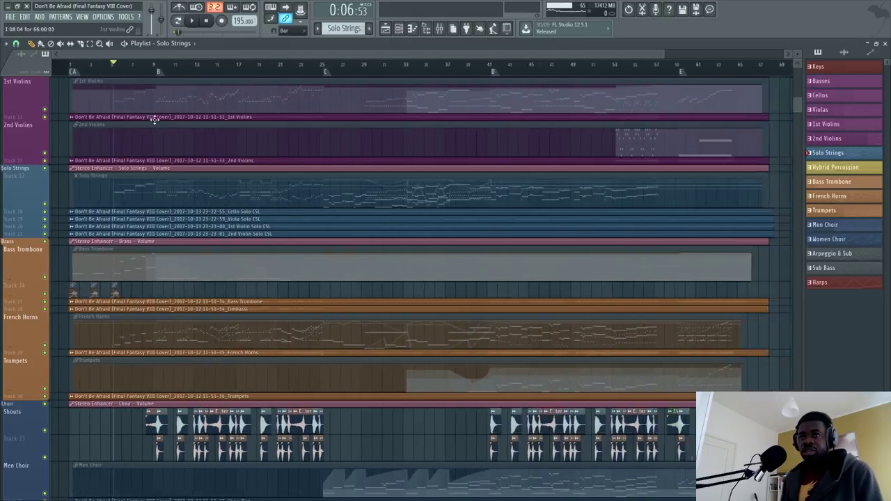
pyautogui.scroll(-1, 67, 214)
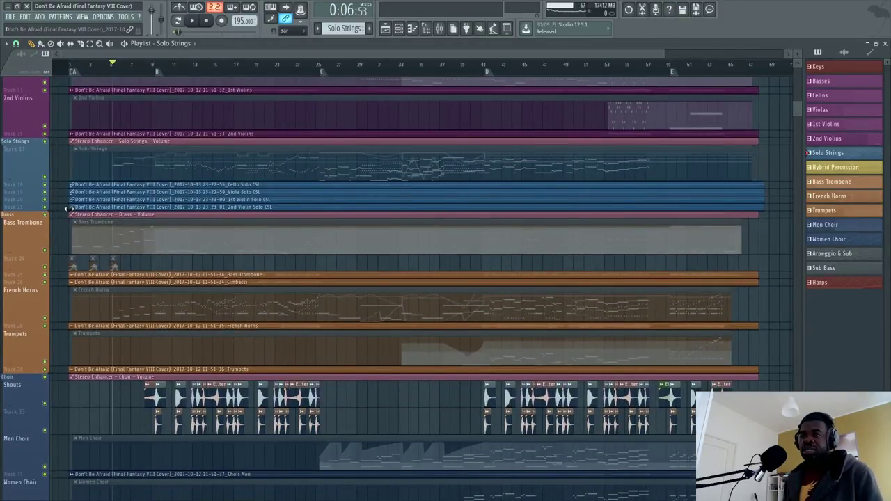
pyautogui.scroll(-1, 184, 175)
pyautogui.scroll(1, 348, 164)
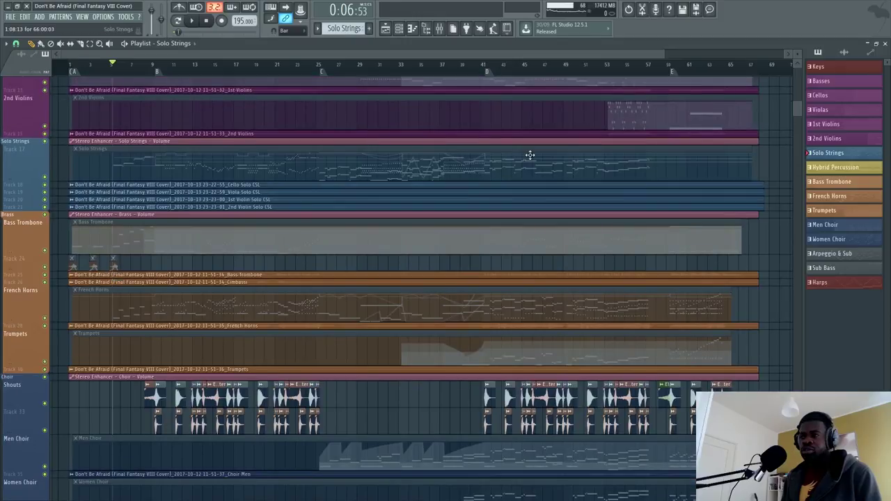
pyautogui.scroll(4, 187, 275)
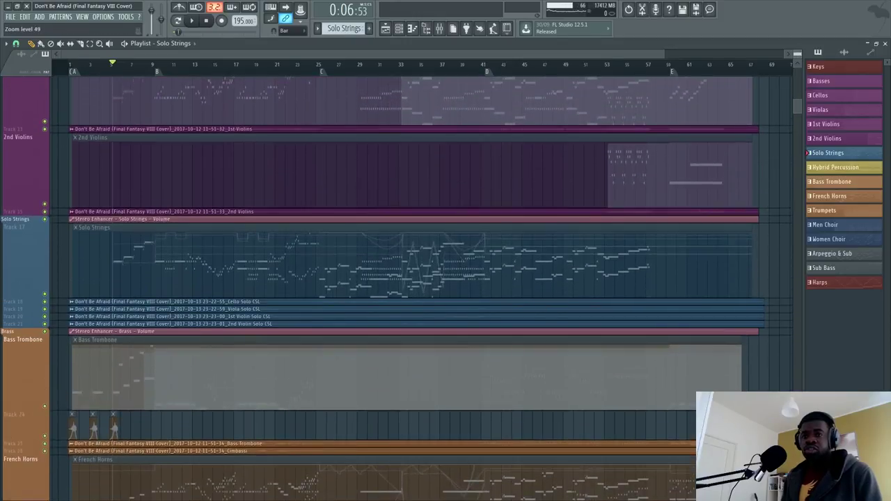
pyautogui.scroll(-3, 187, 276)
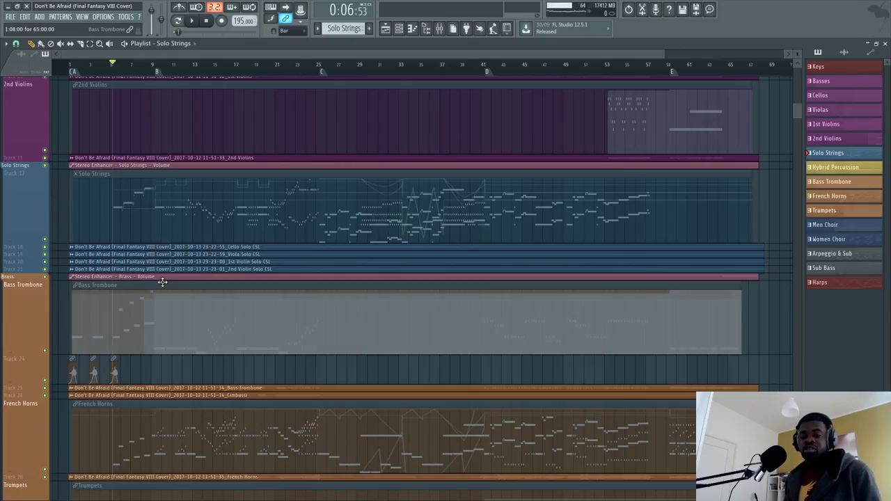
# Step: Set the playback position to bar 25, just before marker C, and solo the Solo Strings track group
pyautogui.scroll(2, 363, 72)
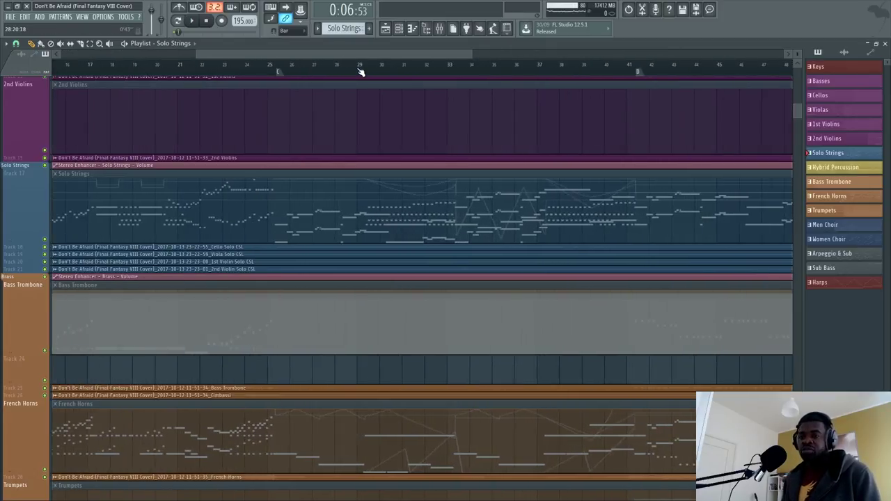
pyautogui.click(294, 69)
pyautogui.scroll(2, 294, 70)
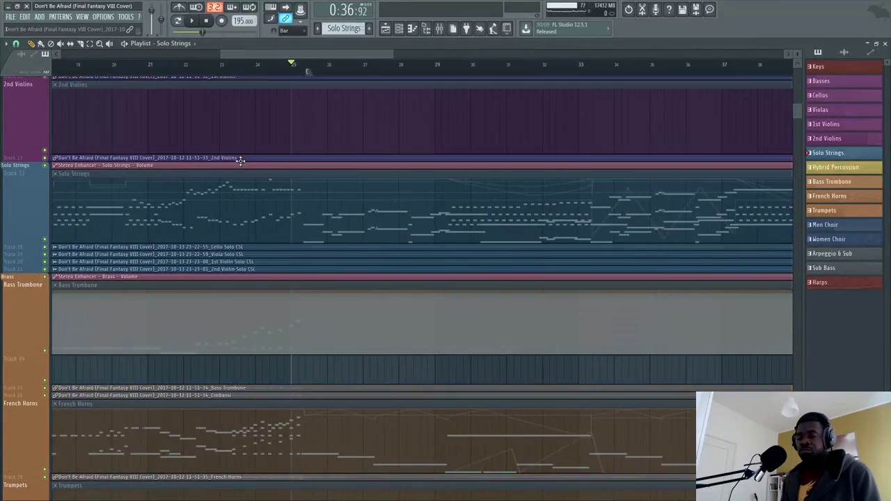
pyautogui.click(53, 261)
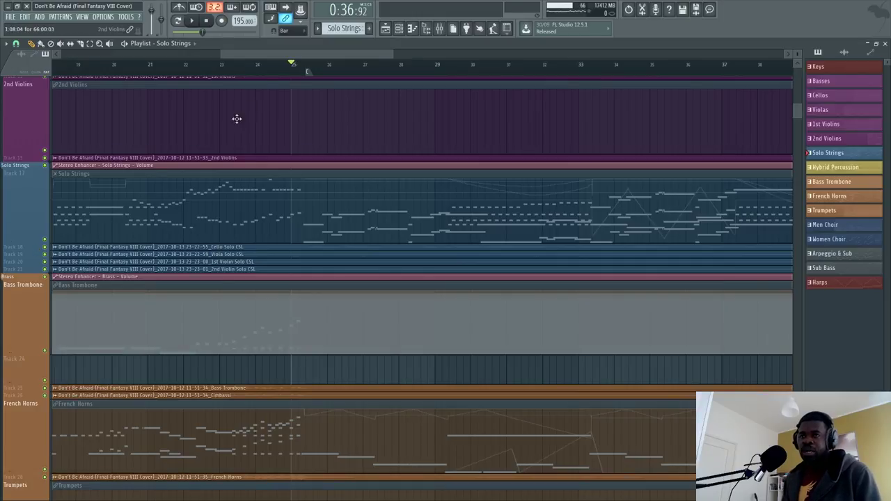
pyautogui.scroll(-2, 292, 65)
pyautogui.scroll(-2, 286, 103)
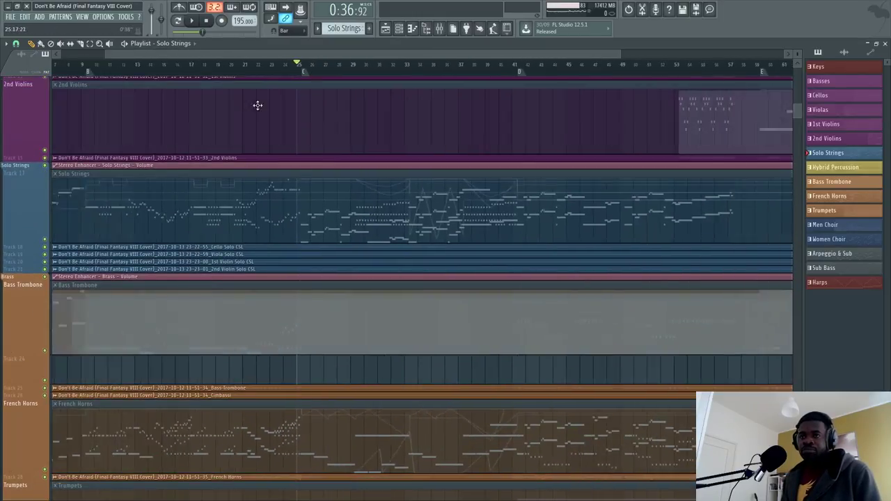
pyautogui.keyDown('ctrl'); pyautogui.click(45, 165); pyautogui.keyUp('ctrl')
# Step: Play the soloed solo strings from bar 25, following the playhead through section C
pyautogui.press('space')
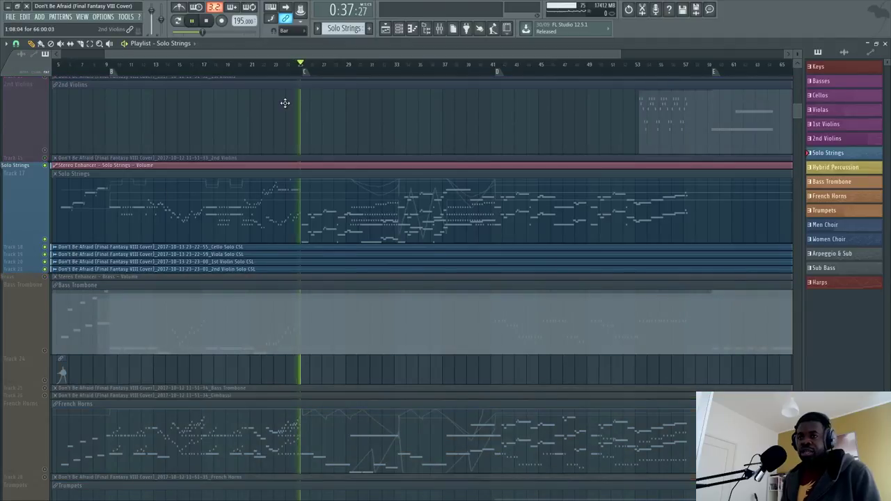
pyautogui.scroll(2, 334, 65)
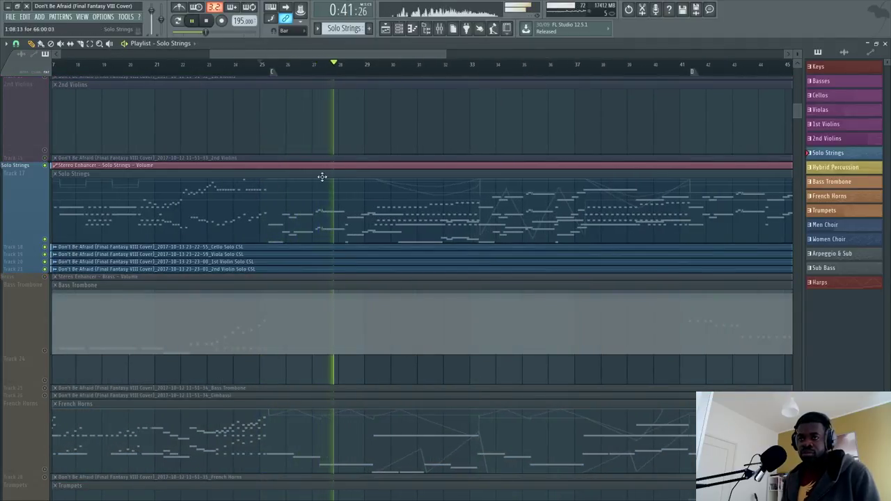
pyautogui.scroll(2, 356, 64)
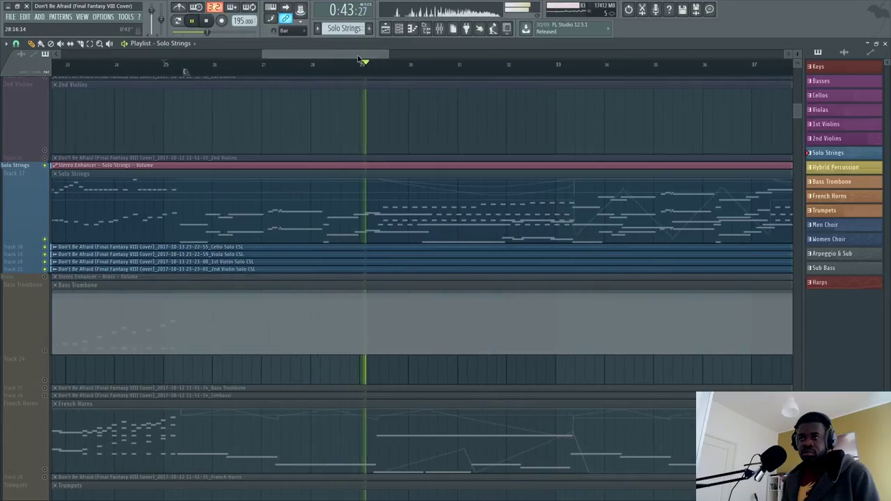
pyautogui.hscroll(3, 366, 55)
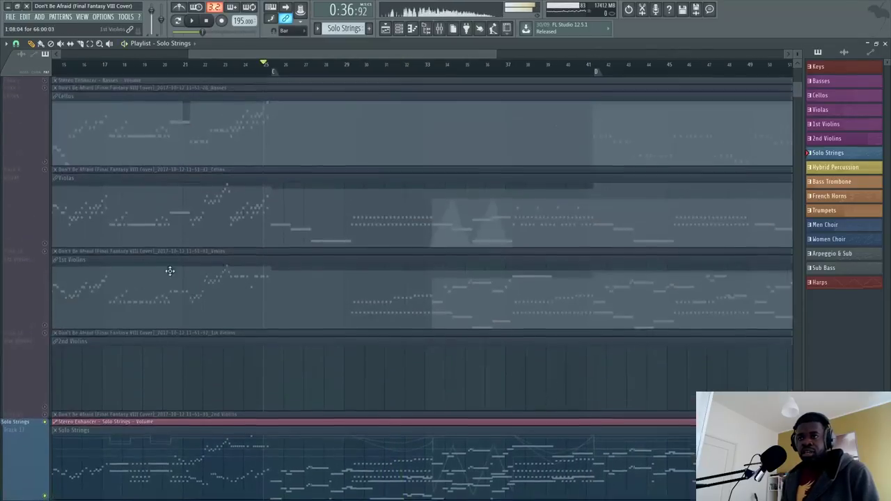
# Step: Solo the section strings track group and set the playback position between bars 26 and 27, just after marker C
pyautogui.scroll(-2, 143, 290)
pyautogui.scroll(-1, 143, 290)
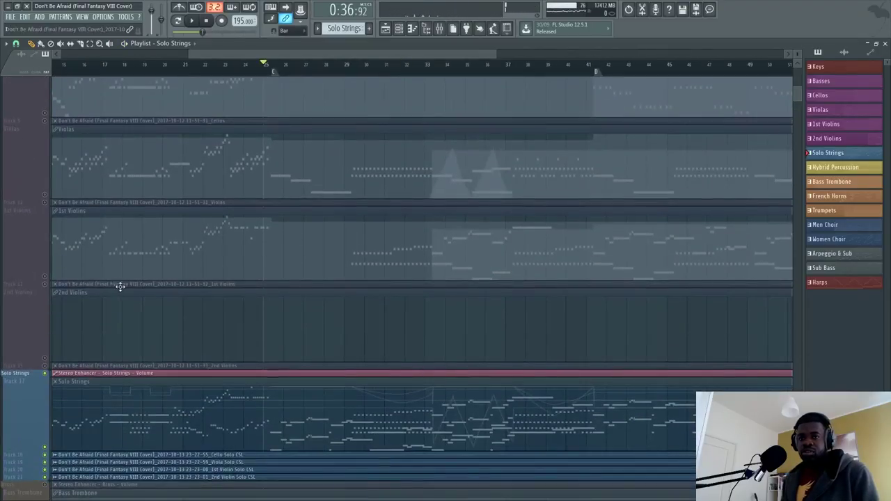
pyautogui.click(53, 287)
pyautogui.scroll(-6, 189, 314)
pyautogui.scroll(4, 233, 279)
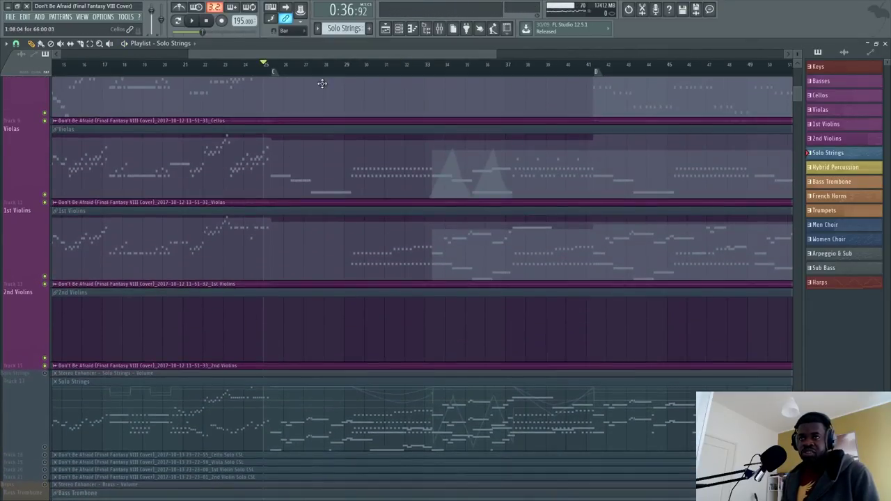
pyautogui.scroll(2, 288, 65)
pyautogui.click(305, 72)
pyautogui.scroll(1, 304, 74)
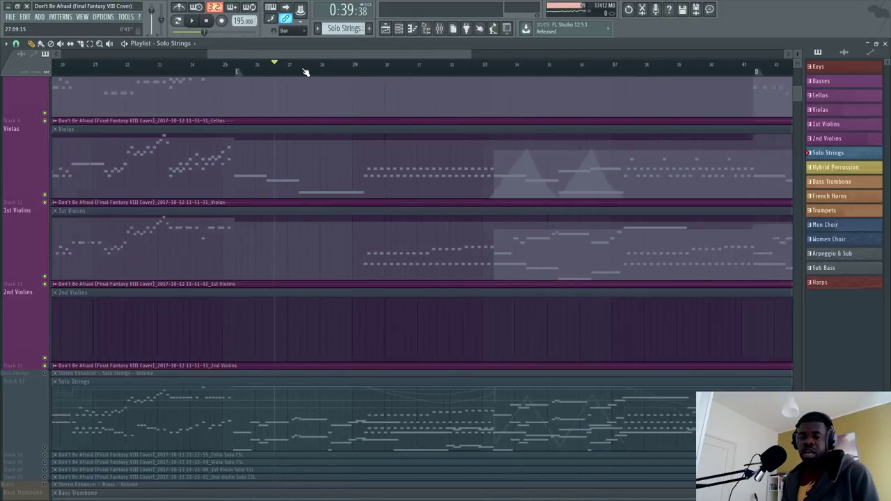
# Step: Play the soloed section strings through section C without the solo strings layer, then stop playback
pyautogui.scroll(-2, 303, 78)
pyautogui.scroll(-2, 348, 229)
pyautogui.scroll(2, 337, 221)
pyautogui.press('space')
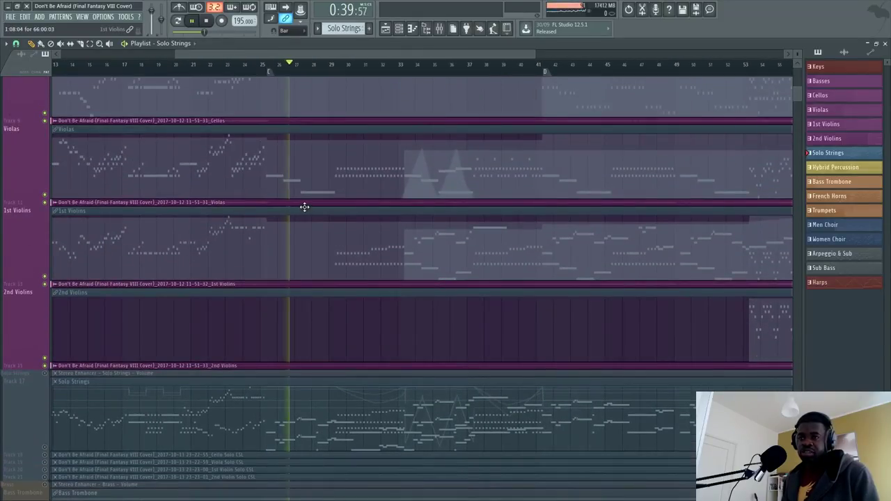
pyautogui.click(286, 205)
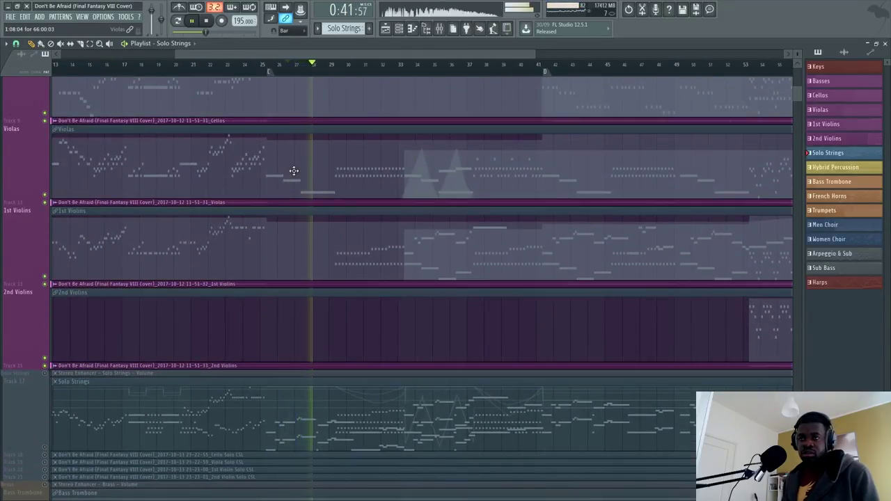
pyautogui.scroll(3, 346, 73)
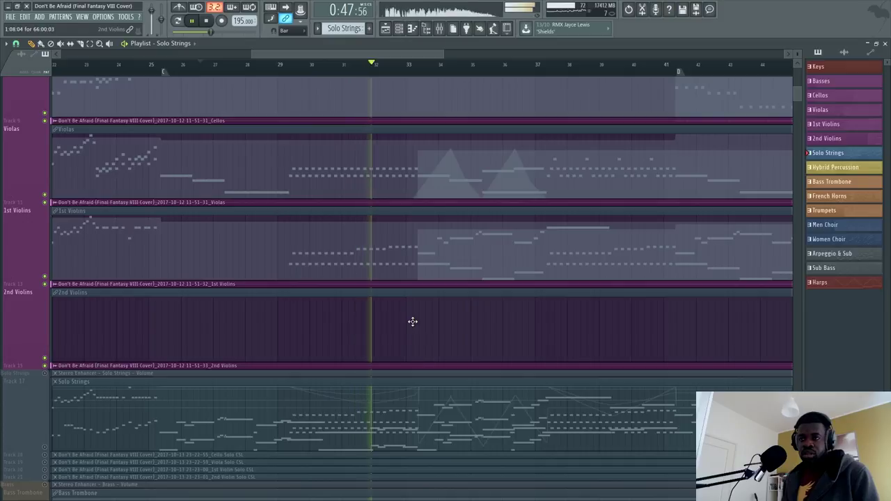
pyautogui.press('space')
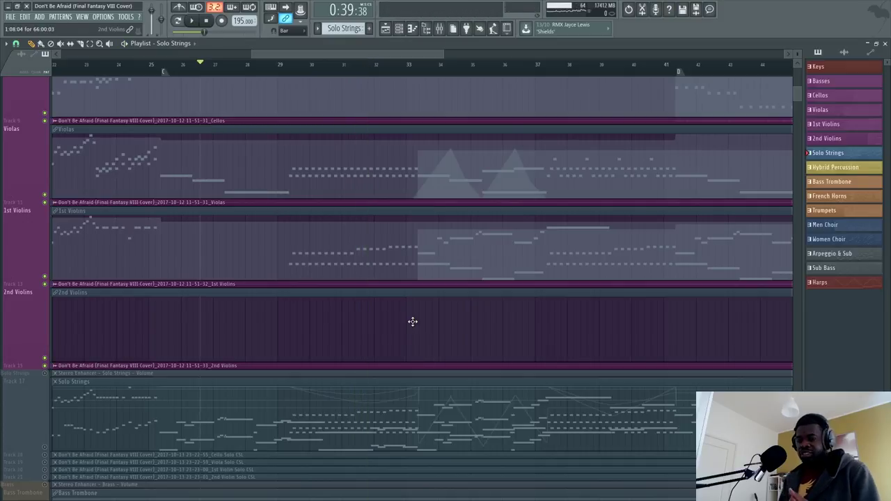
# Step: Release the solo so that all playlist tracks, including solo strings, brass and choir, are enabled
pyautogui.scroll(-4, 340, 125)
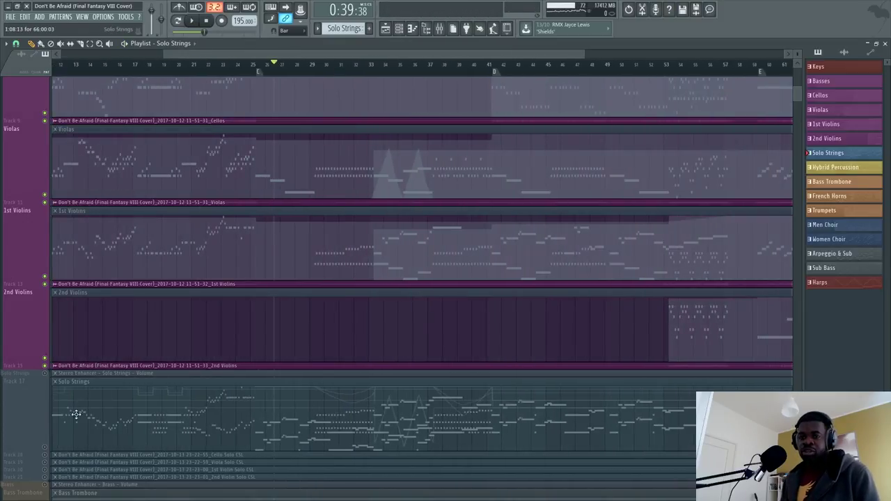
pyautogui.scroll(-3, 225, 315)
pyautogui.scroll(-3, 225, 315)
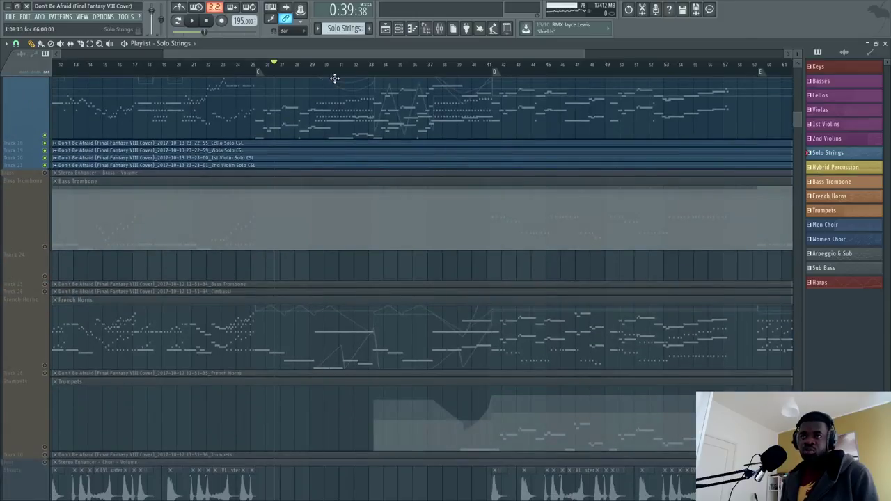
pyautogui.scroll(-2, 352, 70)
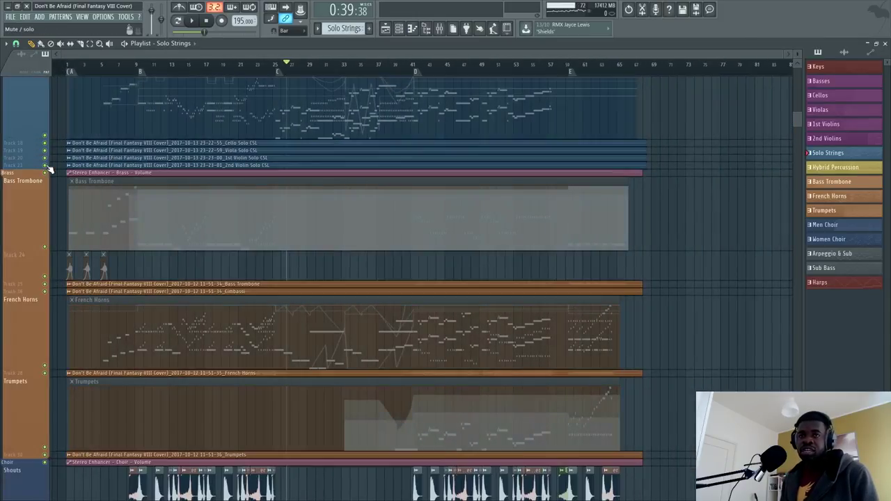
pyautogui.scroll(3, 408, 323)
# Step: Open the Solo Strings Kontakt multi and examine the Violin 1 settings page of CineStrings Solo
pyautogui.press('F6')
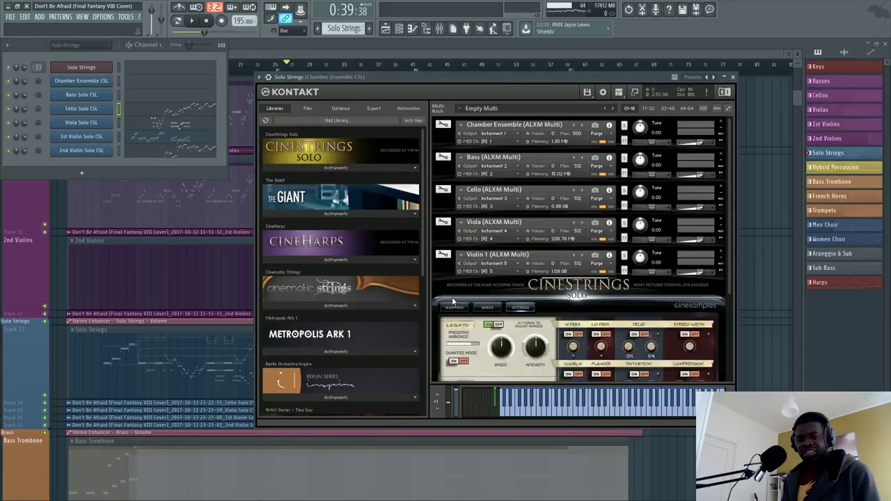
pyautogui.moveTo(731, 230); pyautogui.dragTo(727, 300)
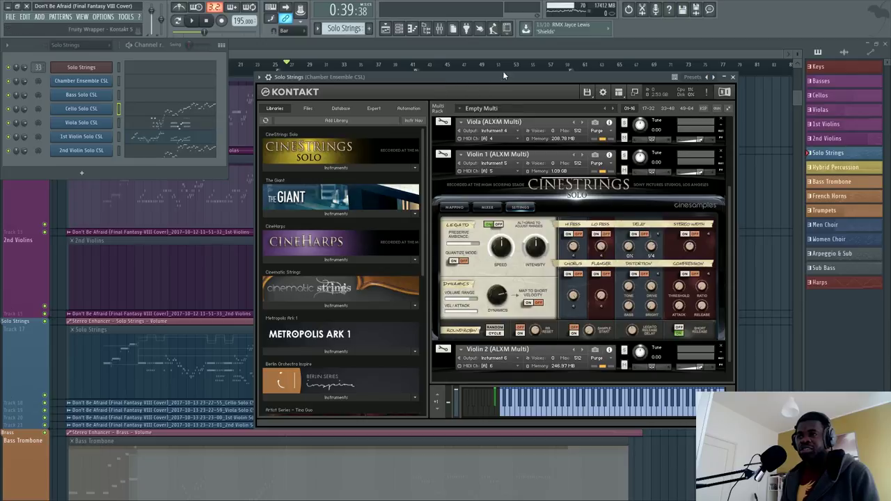
pyautogui.moveTo(503, 75); pyautogui.dragTo(406, 72)
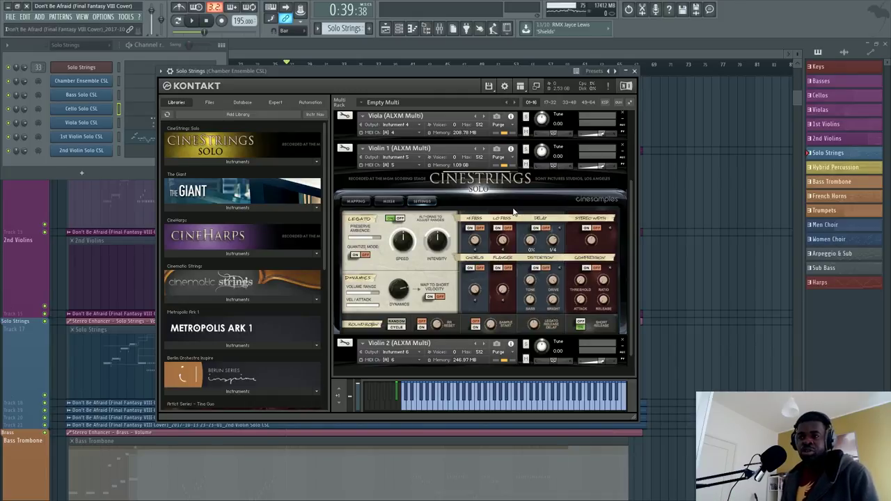
# Step: Show Violin 1's mixer page in Kontakt to review its microphone faders and mixer presets
pyautogui.click(389, 203)
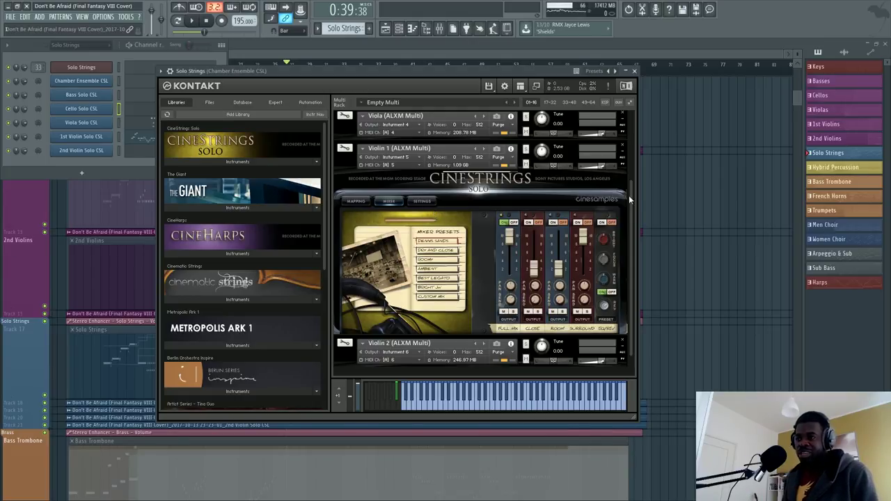
pyautogui.moveTo(632, 200); pyautogui.dragTo(632, 204)
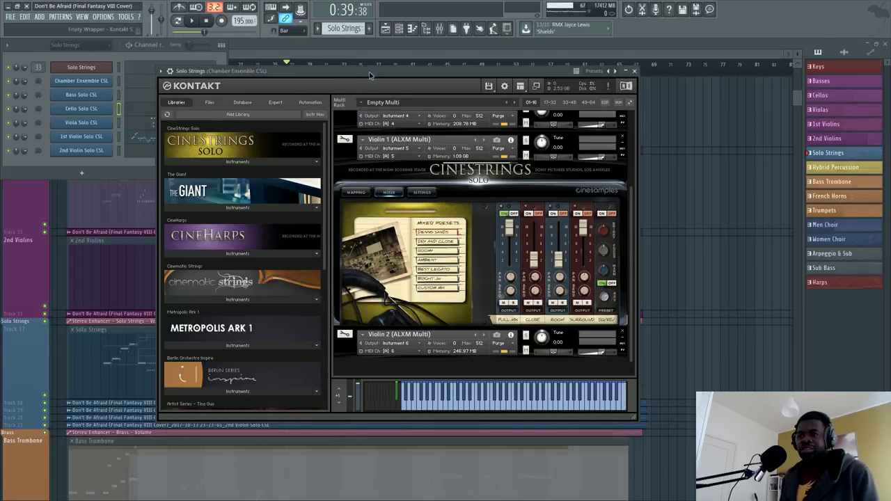
pyautogui.moveTo(369, 71); pyautogui.dragTo(530, 82)
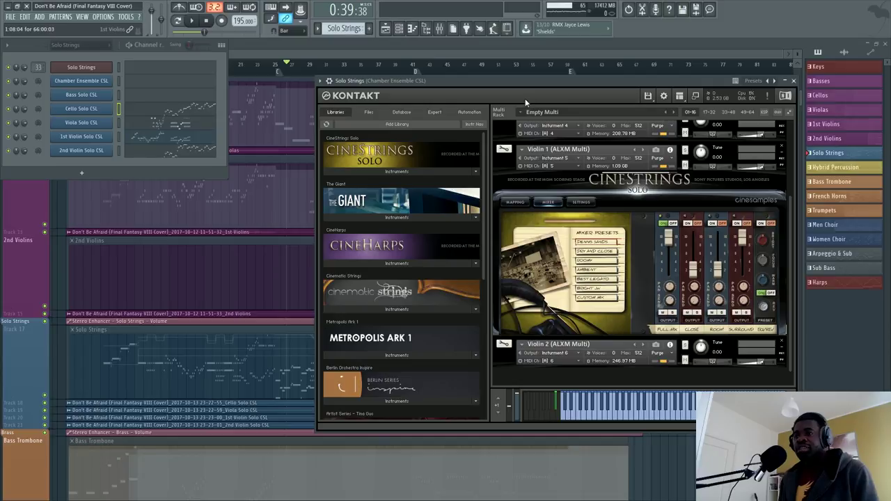
pyautogui.moveTo(536, 86); pyautogui.dragTo(489, 83)
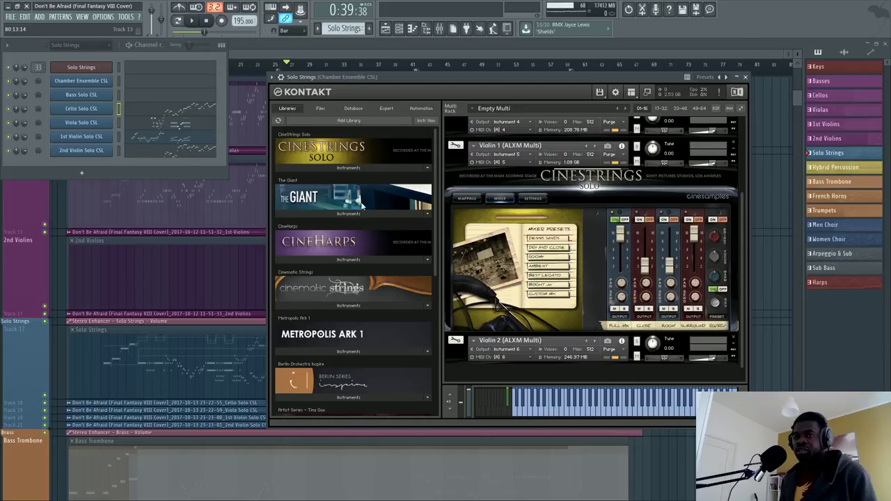
# Step: Open the 1st Violin Solo CSL notes in the piano roll beside Kontakt and examine them around bars 20 to 40
pyautogui.scroll(2, 139, 181)
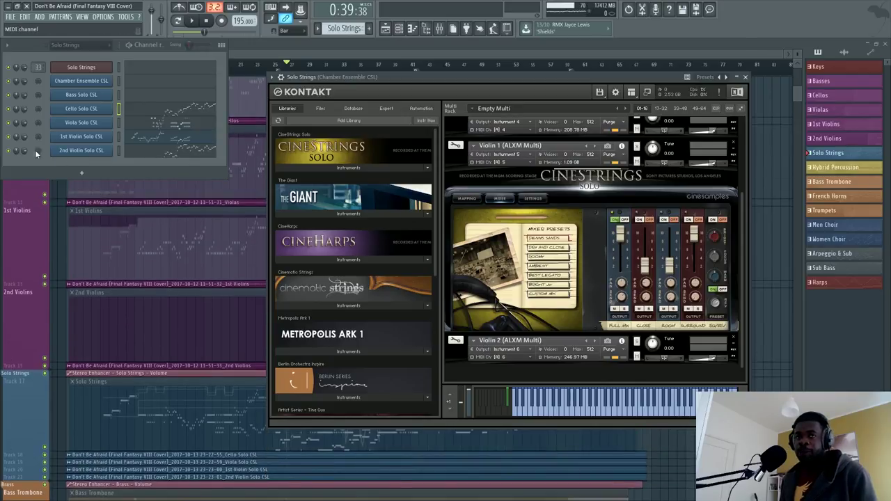
pyautogui.click(195, 142)
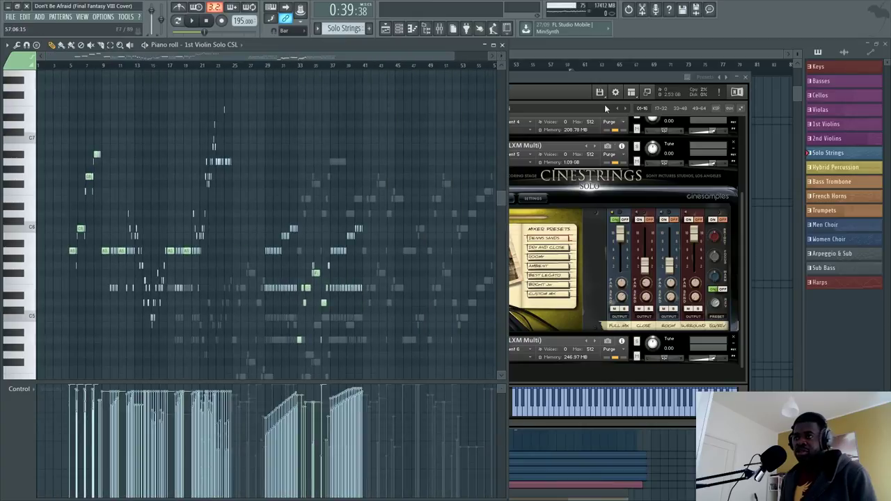
pyautogui.click(606, 108)
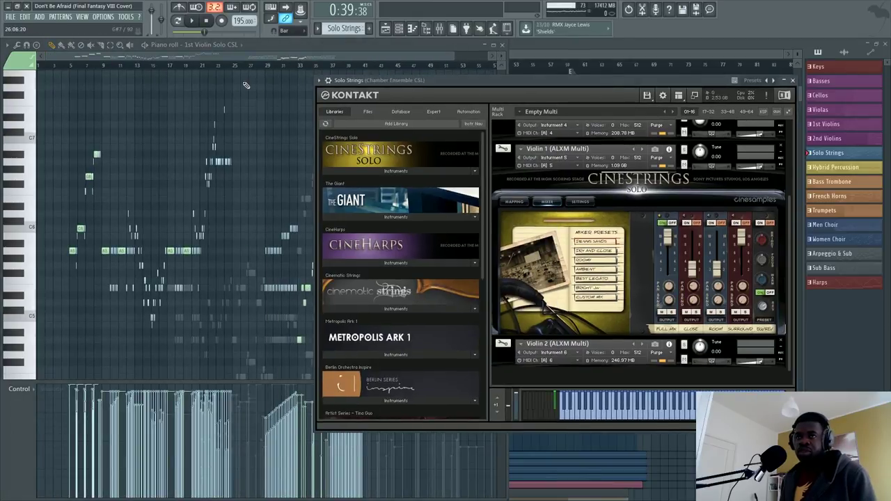
pyautogui.click(245, 84)
pyautogui.scroll(5, 247, 70)
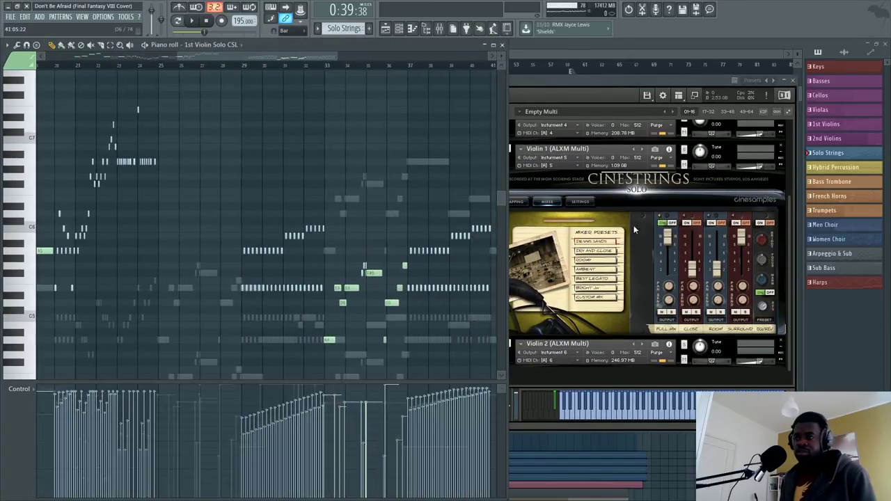
pyautogui.scroll(-6, 245, 74)
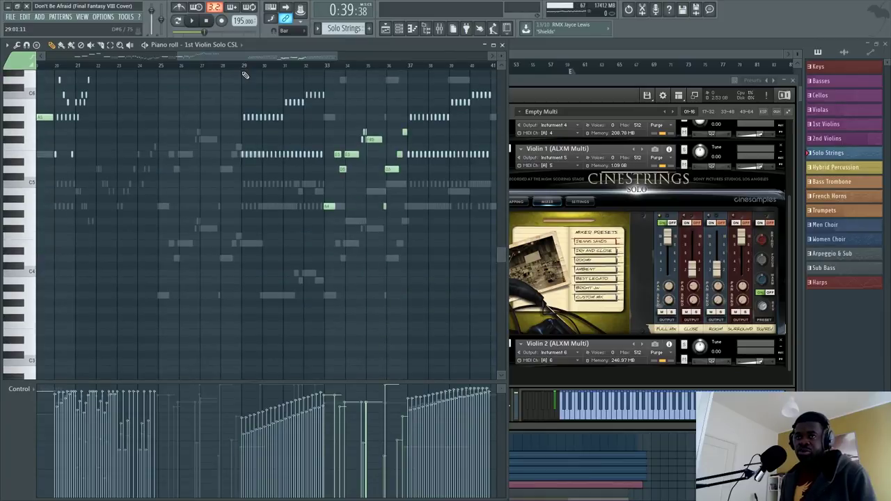
pyautogui.scroll(-2, 244, 73)
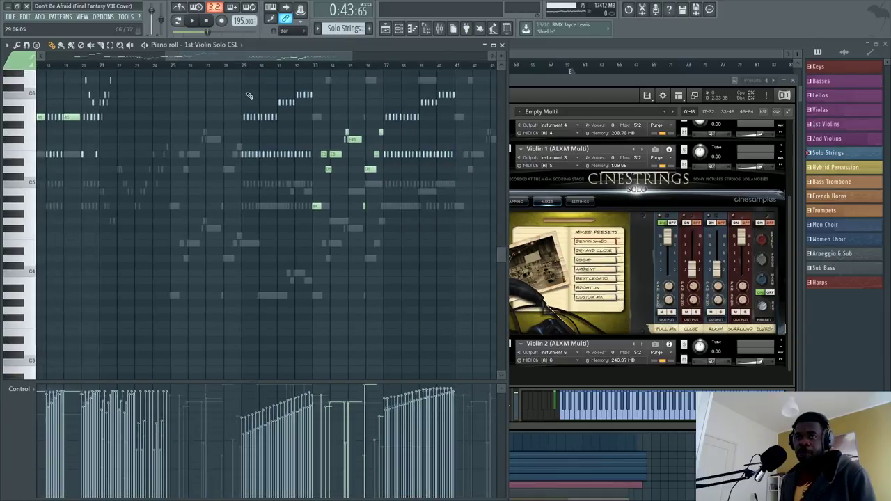
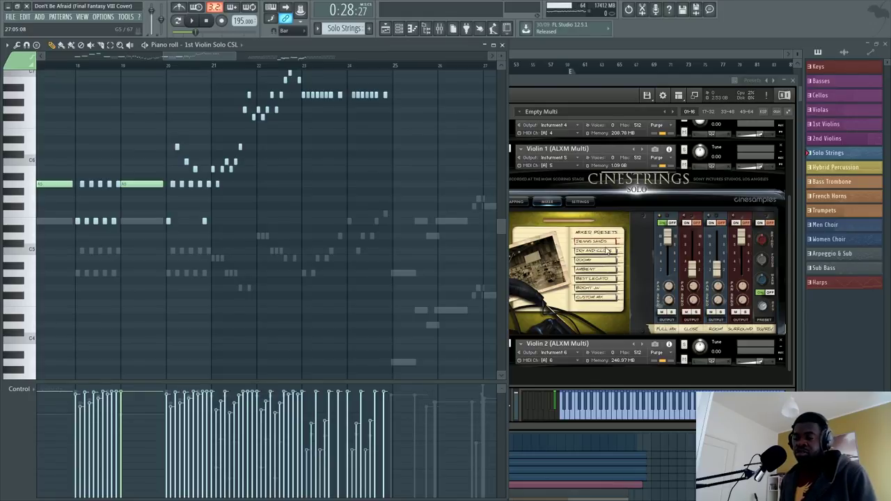
# Step: Apply the Dry and Close mixer preset to Violin 1, then switch to pattern mode and audition the part from bar 20
pyautogui.click(602, 256)
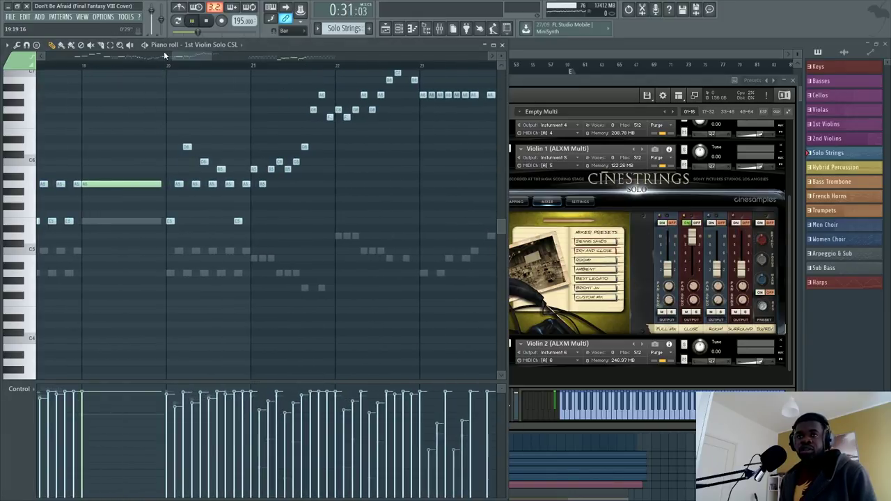
pyautogui.click(179, 21)
pyautogui.click(179, 22)
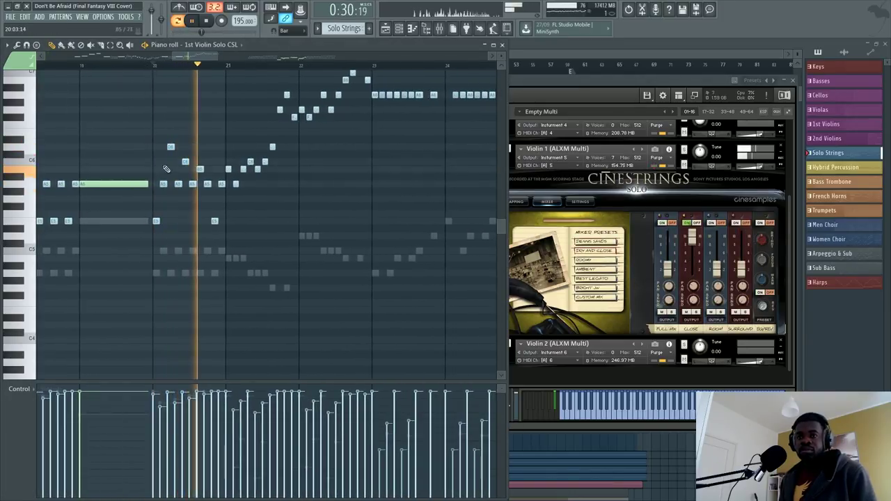
pyautogui.press('space')
# Step: Show the mixer and bypass the iZotope Ozone 7 effect on the Master track
pyautogui.press('F9')
pyautogui.press('F7')
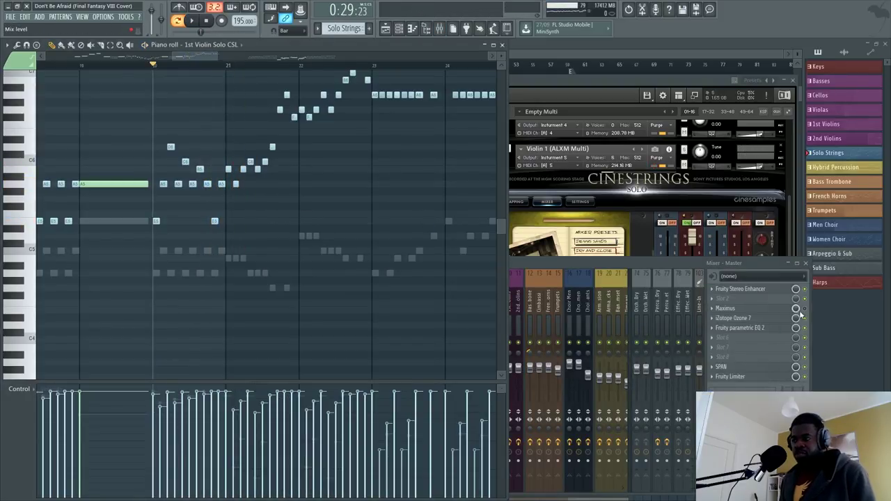
pyautogui.press('F9')
pyautogui.press('F7')
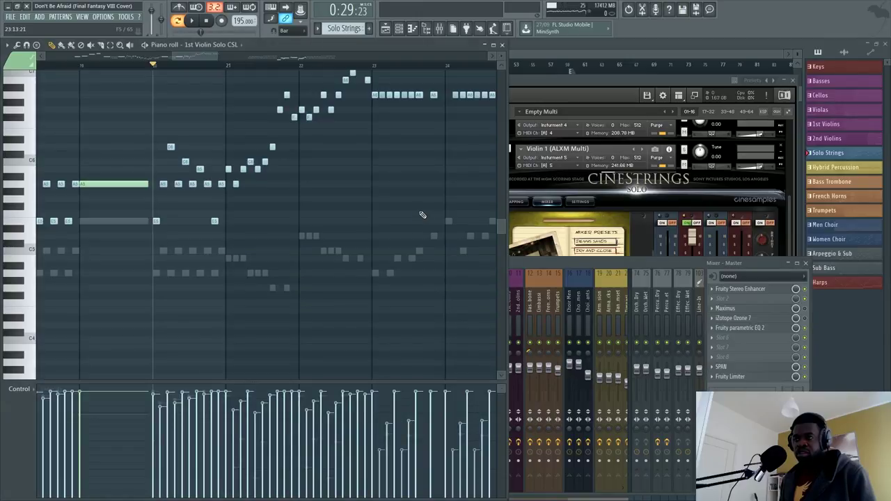
# Step: Reload all samples of the Violin 1 instrument in Kontakt
pyautogui.click(631, 189)
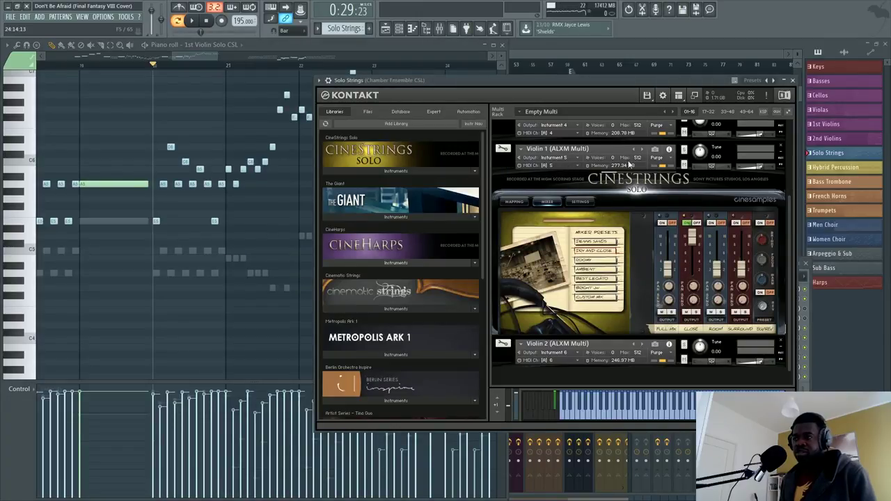
pyautogui.click(658, 158)
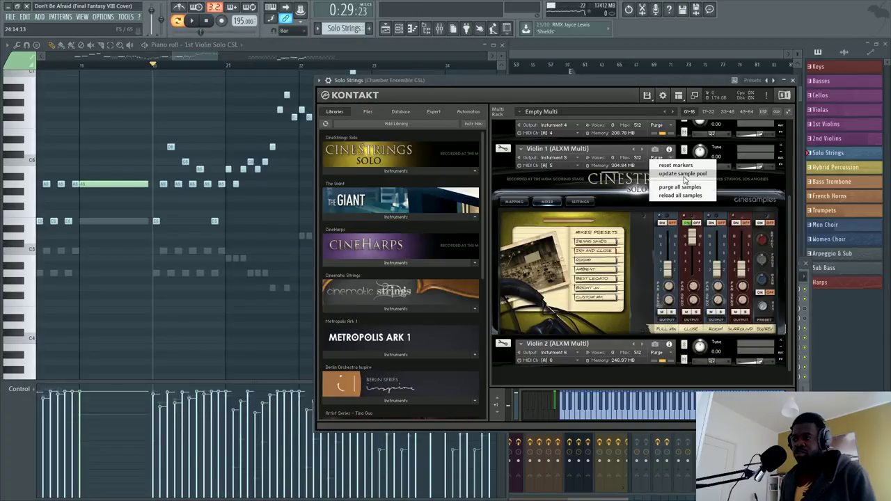
pyautogui.click(681, 195)
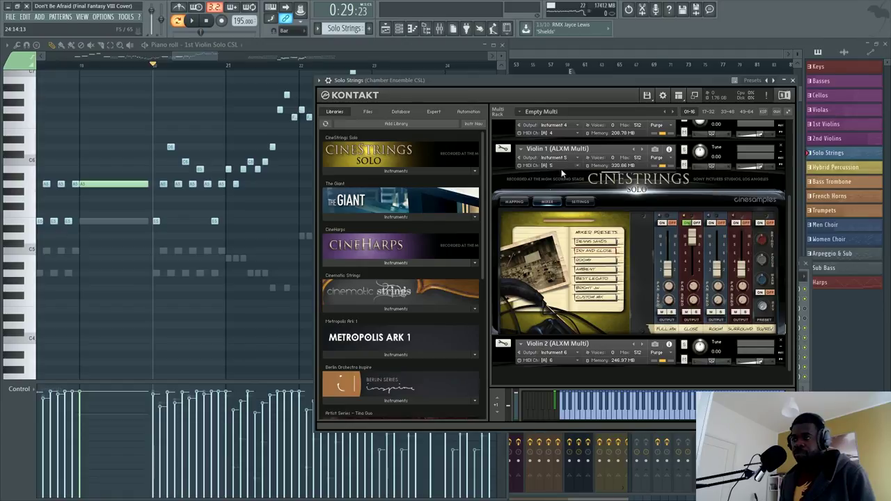
# Step: Set the playback position to bar 18 of the 1st Violin Solo pattern and play it with the close microphone
pyautogui.click(223, 62)
pyautogui.scroll(-3, 223, 63)
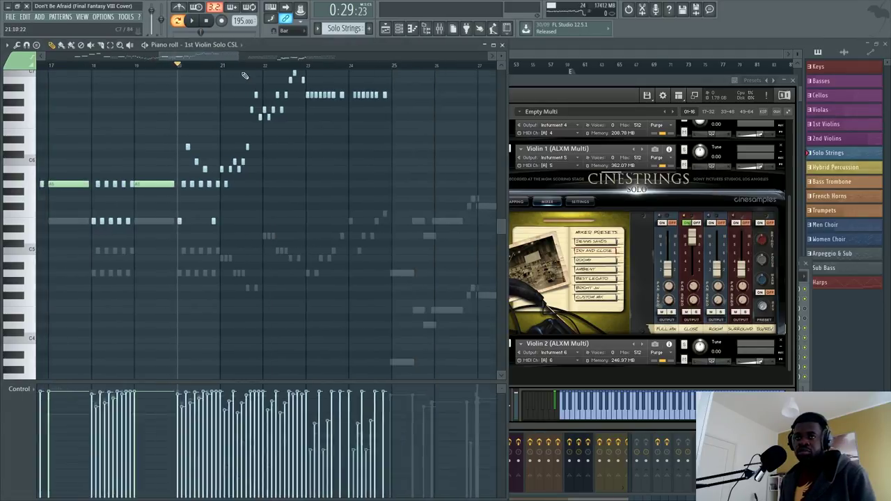
pyautogui.scroll(2, 223, 63)
pyautogui.scroll(-2, 223, 62)
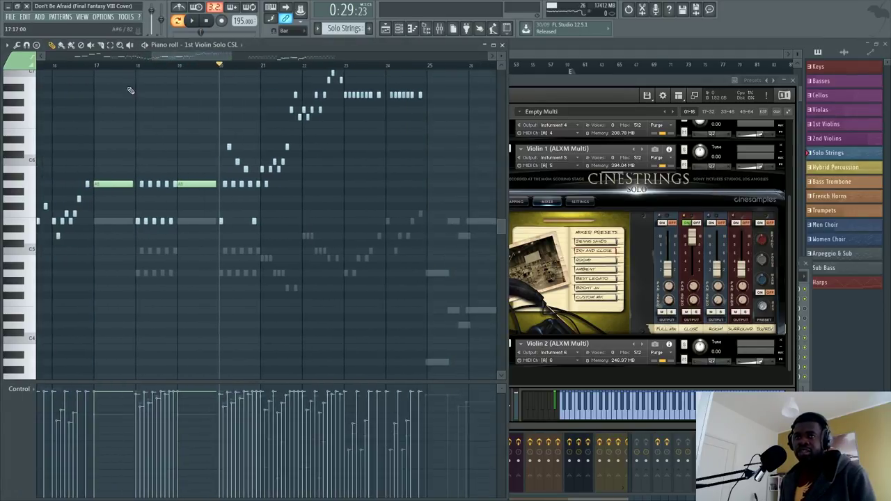
pyautogui.click(138, 70)
pyautogui.scroll(2, 138, 70)
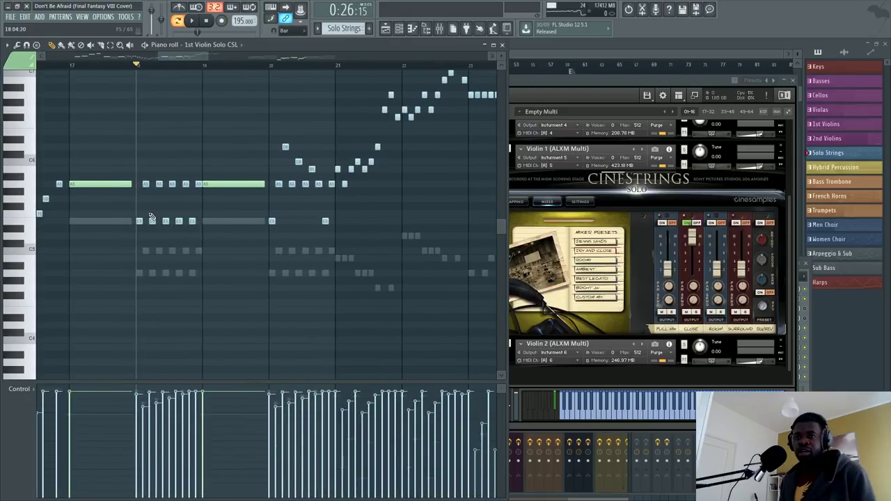
pyautogui.press('space')
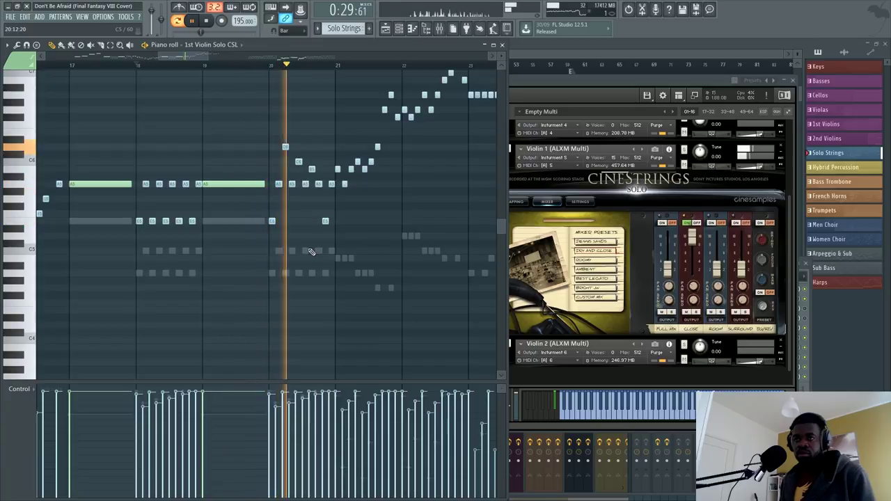
# Step: Apply the Dennis Sands mixer preset to Violin 1 and audition the 1st Violin Solo part from bar 18
pyautogui.press('space')
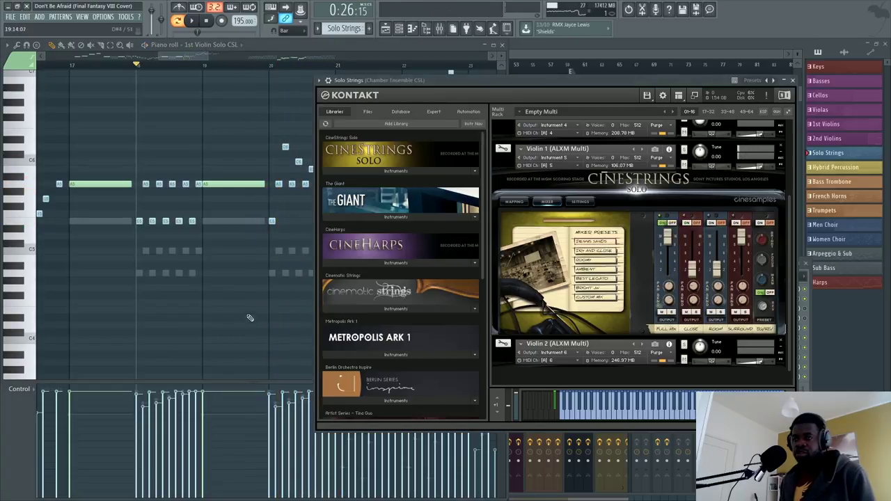
pyautogui.press('space')
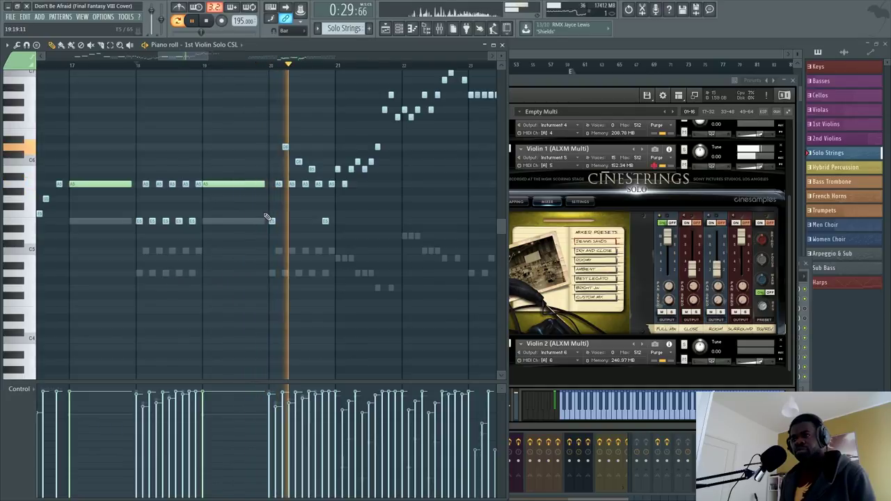
pyautogui.press('space')
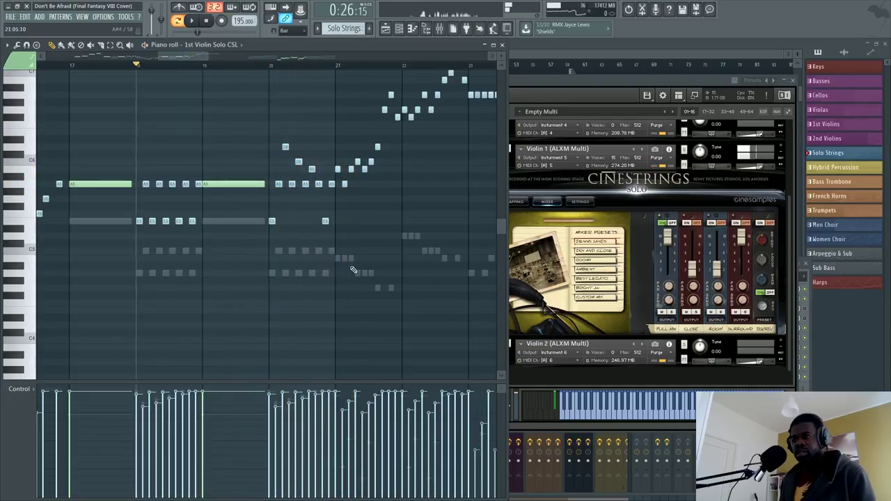
# Step: Apply the Ambient mixer preset to Violin 1 and audition the same passage from bar 18
pyautogui.click(607, 270)
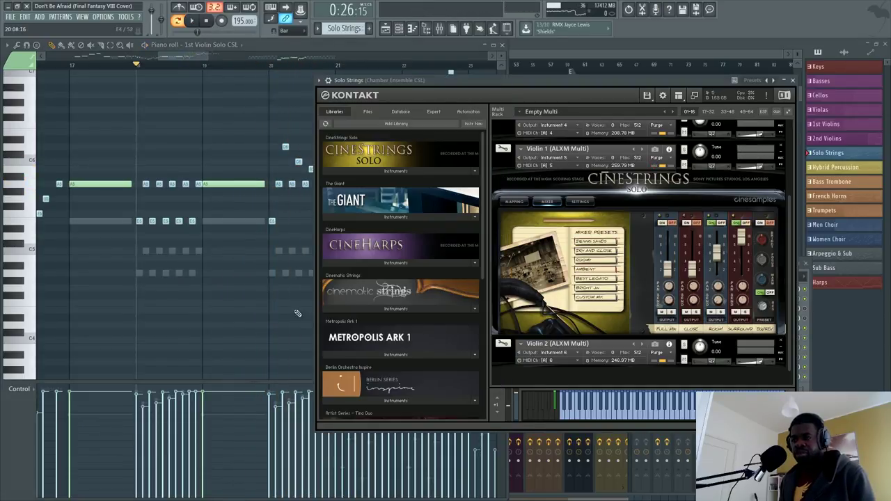
pyautogui.press('space')
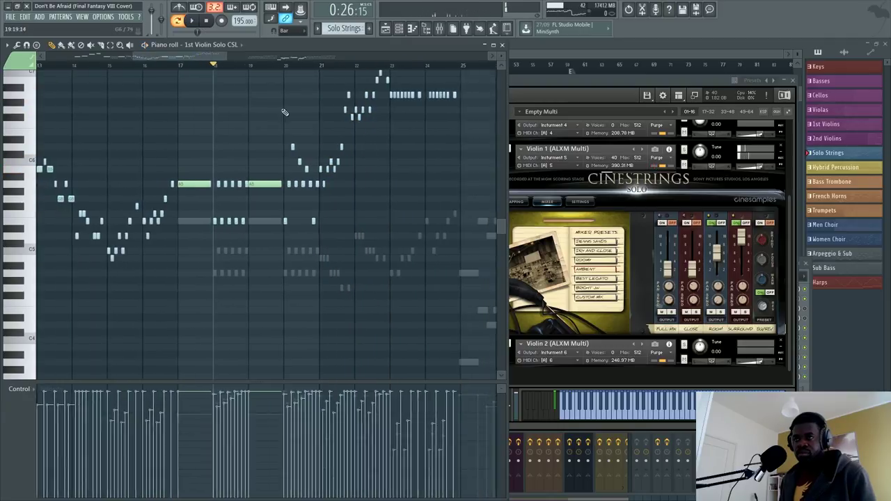
pyautogui.scroll(2, 274, 72)
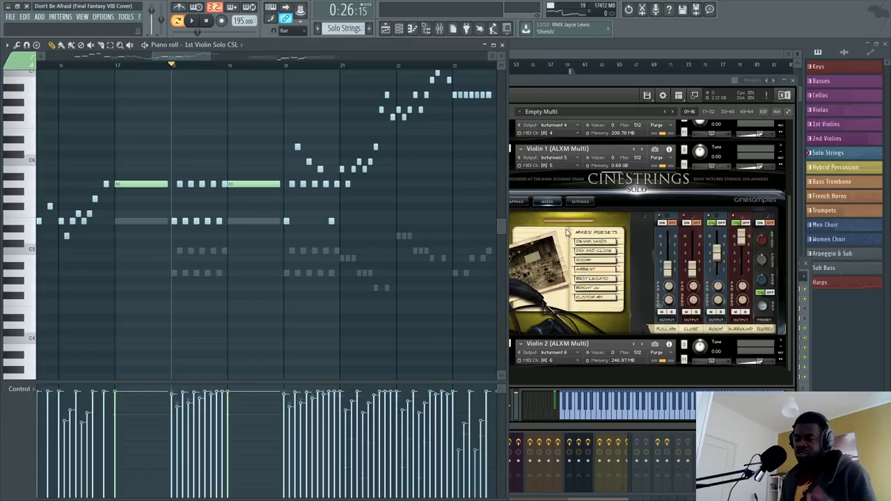
# Step: Restore the Dennis Sands mixer preset on Violin 1 and show the mixer
pyautogui.press('F1')
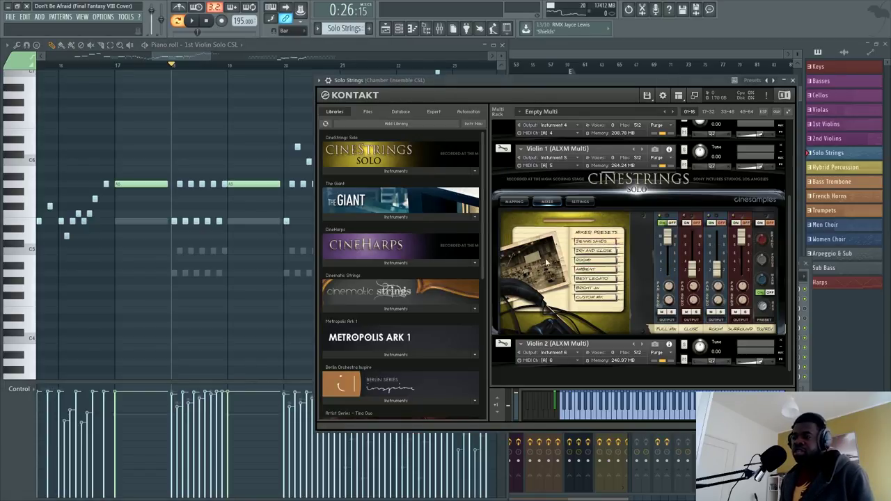
pyautogui.press('F9')
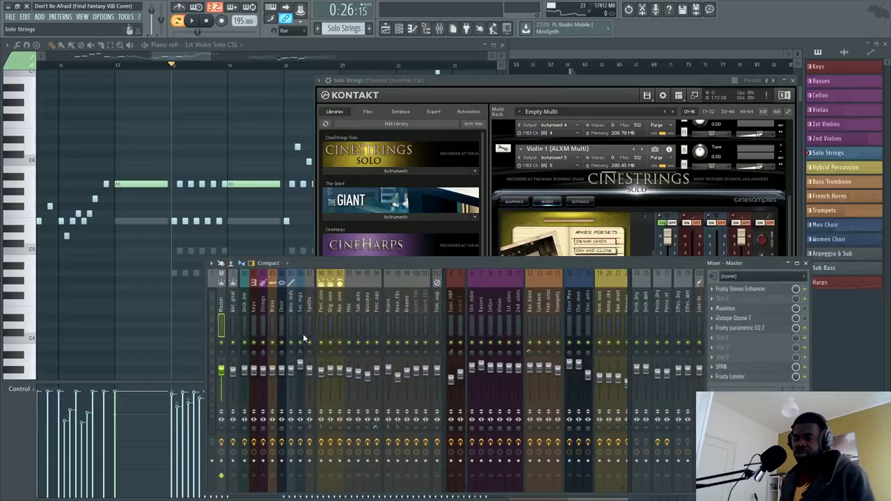
pyautogui.click(576, 239)
pyautogui.click(577, 239)
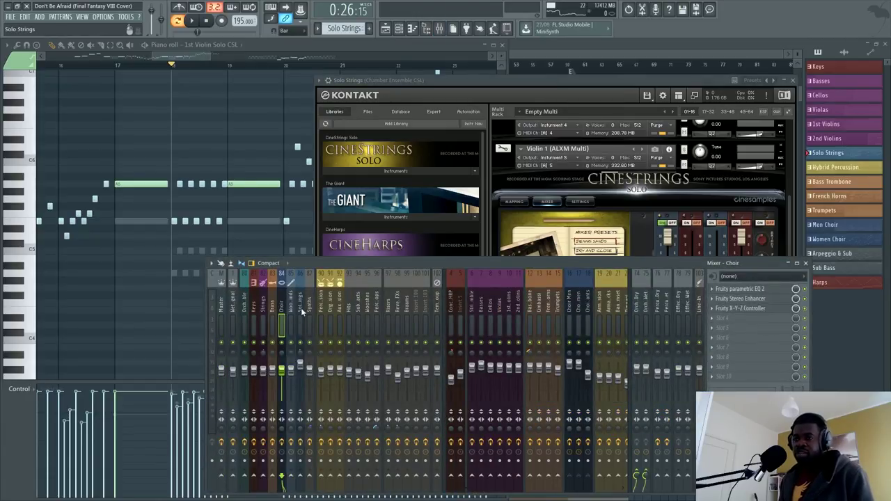
# Step: View the Fruity X-Y-Z Controller on the Solo Strings mixer track, close it, and uncover the Kontakt window
pyautogui.click(741, 309)
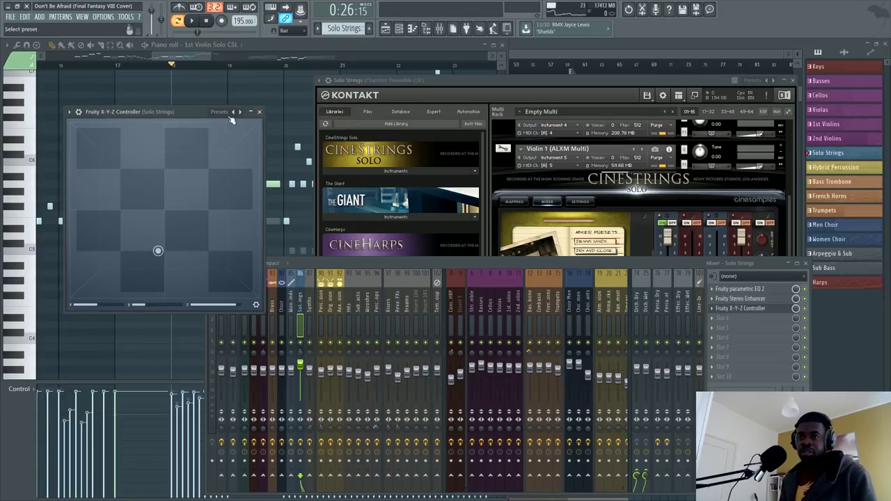
pyautogui.click(259, 111)
pyautogui.moveTo(533, 270); pyautogui.dragTo(542, 356)
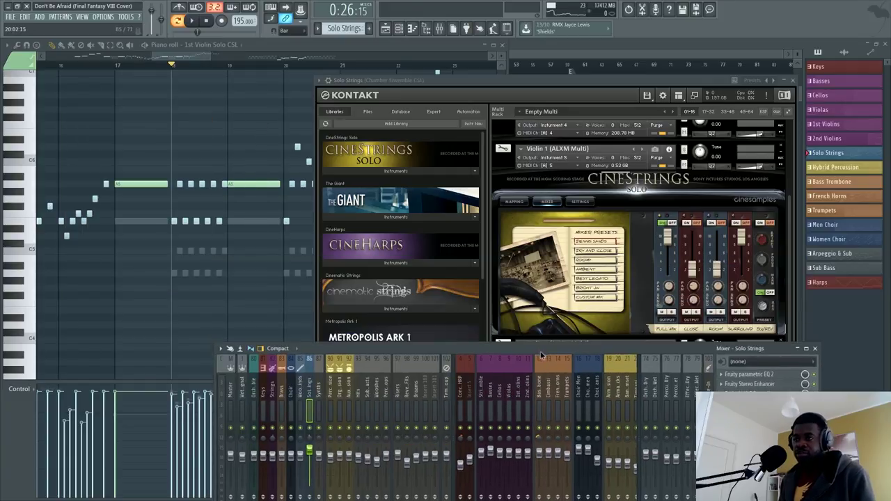
pyautogui.moveTo(546, 88); pyautogui.dragTo(542, 78)
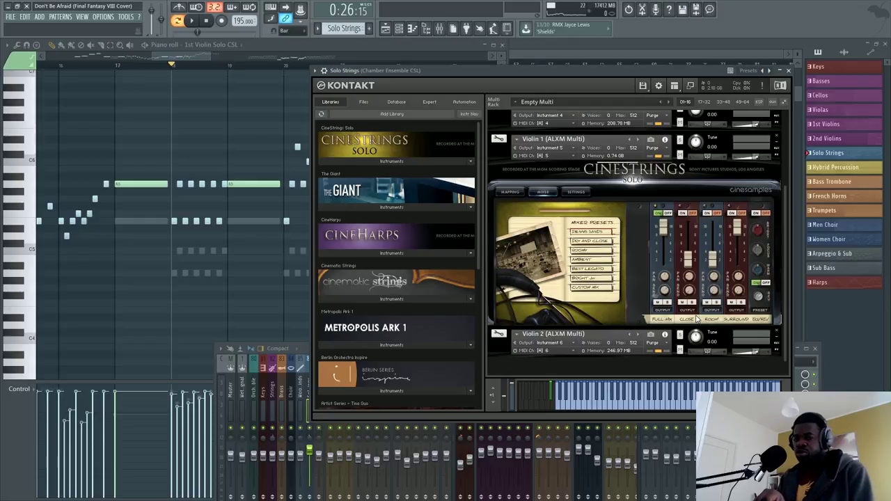
# Step: Show Violin 1's effect settings and the channel rack, and try the low-pass filter on and off
pyautogui.click(578, 192)
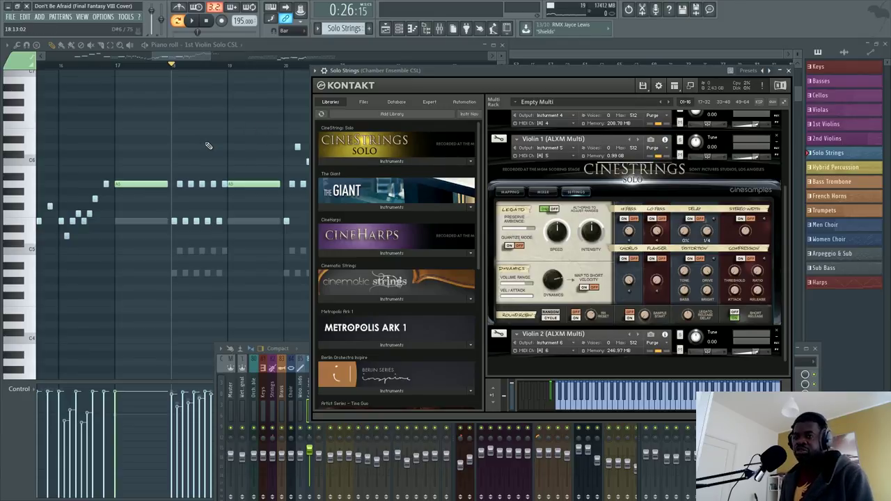
pyautogui.press('F6')
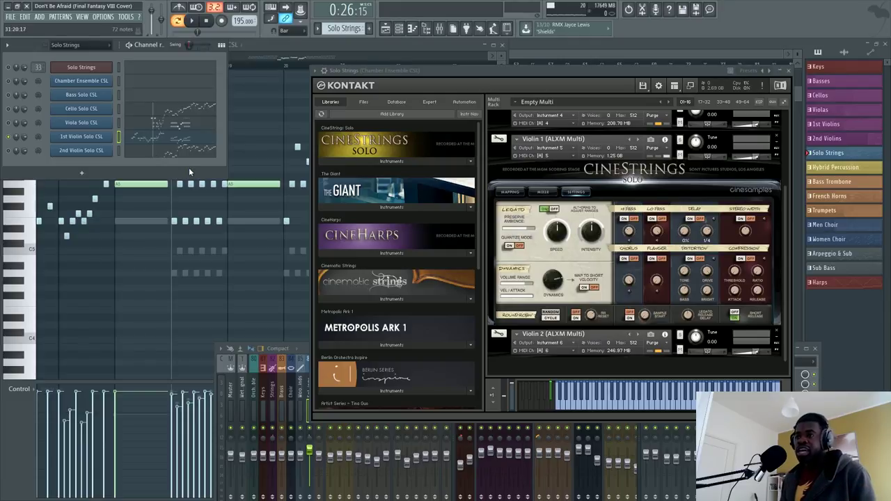
pyautogui.click(656, 219)
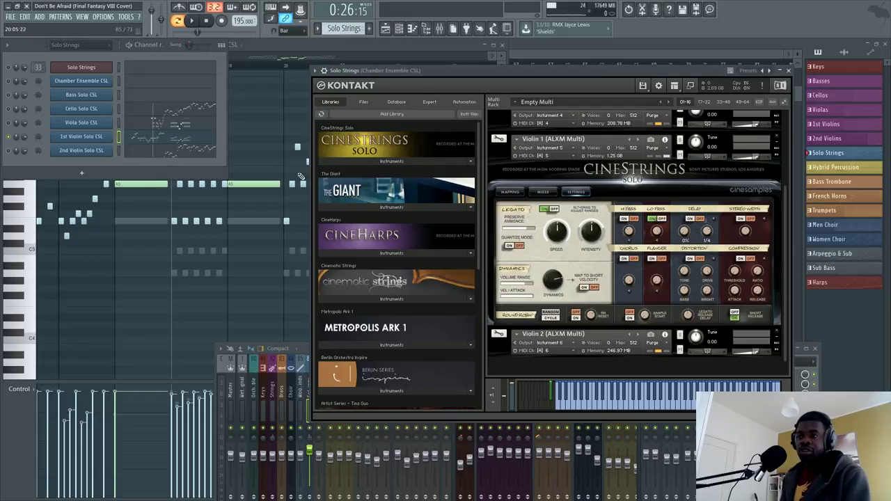
pyautogui.click(664, 220)
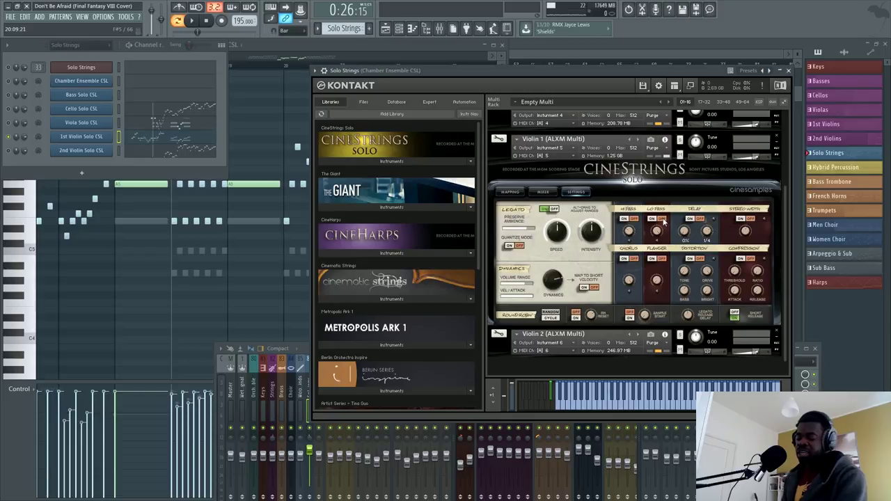
pyautogui.click(656, 220)
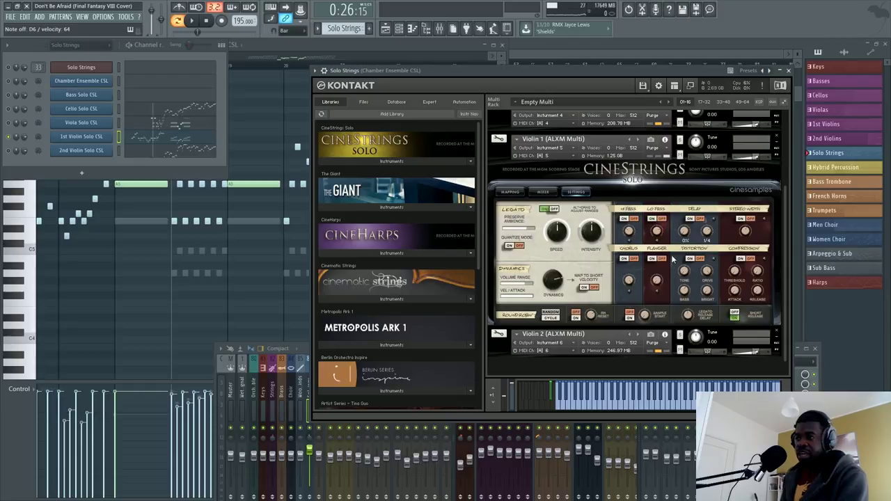
# Step: Expand the Cello instrument in the Kontakt rack, then unmute and select the Cello Solo CSL channel
pyautogui.scroll(3, 697, 209)
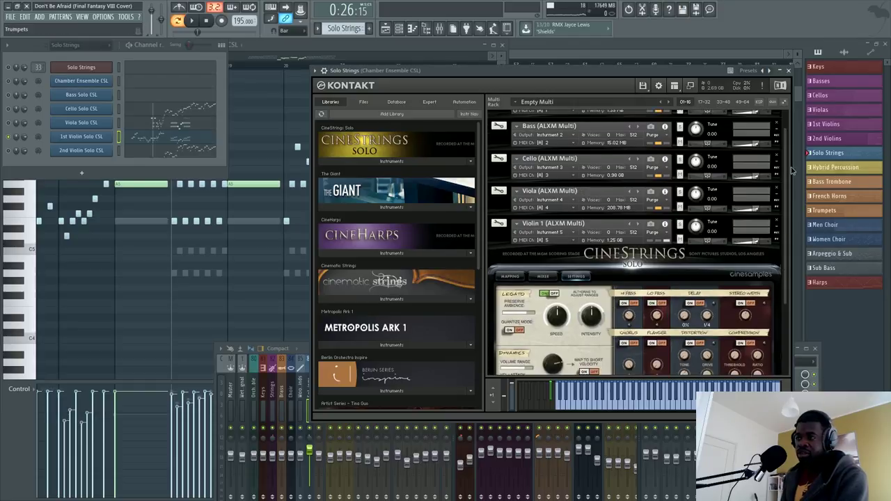
pyautogui.click(495, 184)
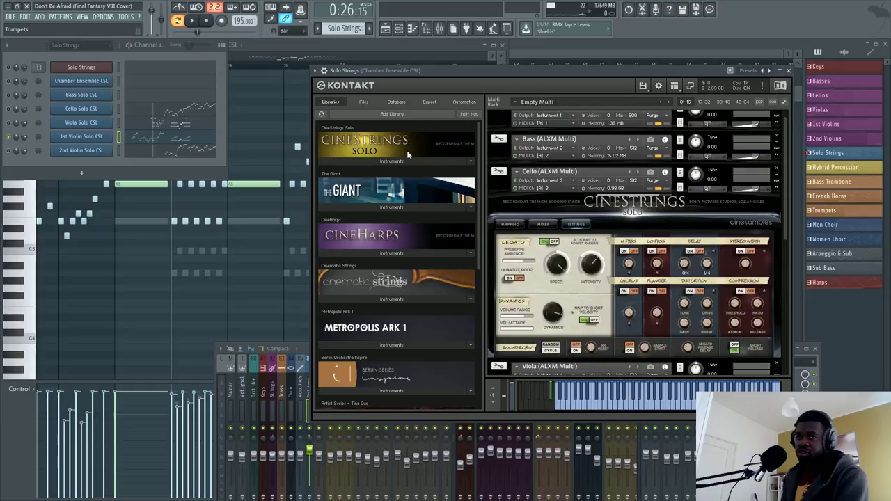
pyautogui.click(9, 109)
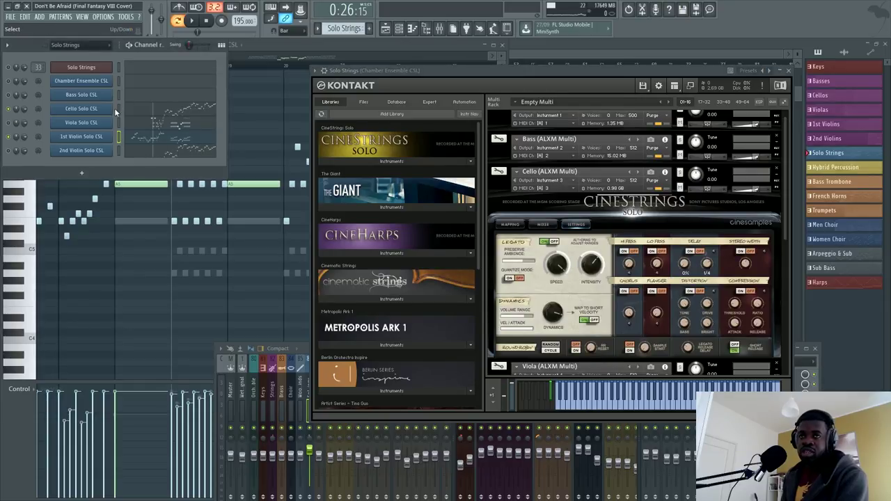
pyautogui.click(120, 111)
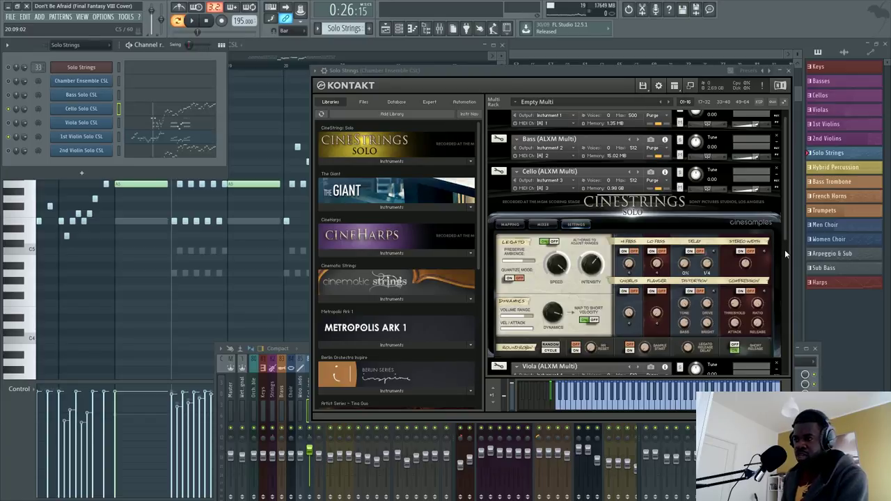
# Step: Try the Cello's low-pass, distortion, flanger, chorus and stereo width effects while auditioning its sound
pyautogui.scroll(-1, 787, 251)
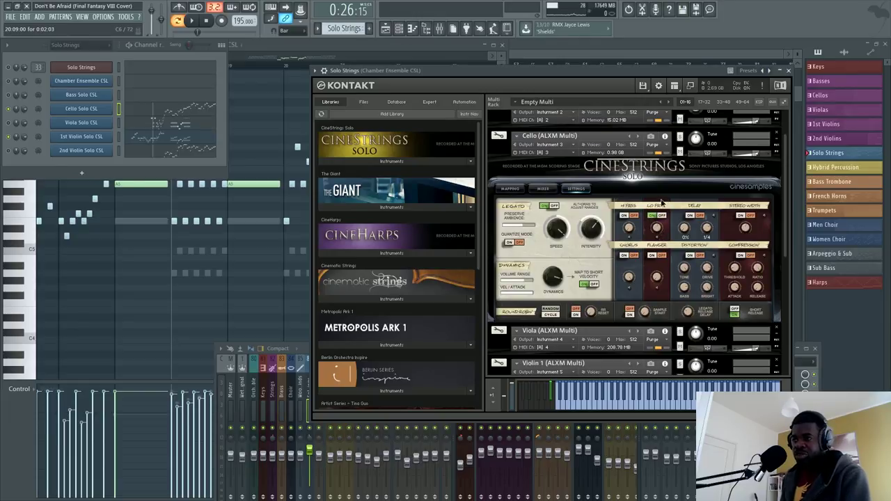
pyautogui.click(691, 256)
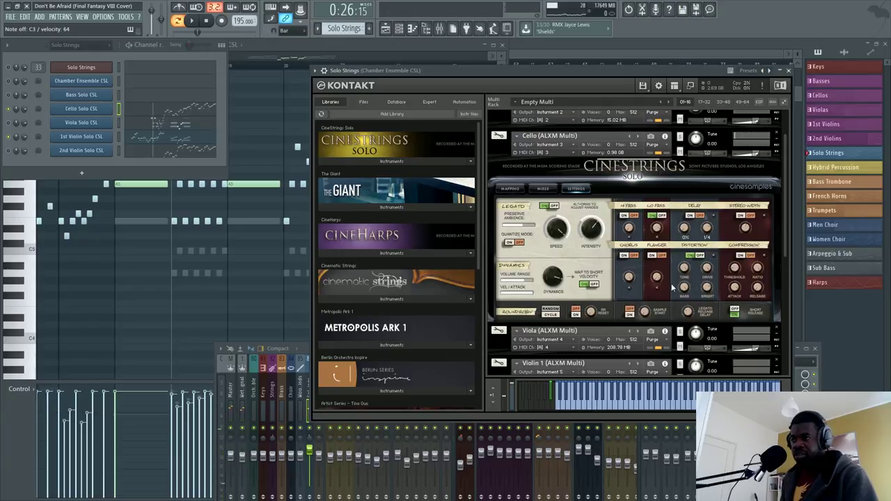
pyautogui.click(654, 255)
pyautogui.click(625, 256)
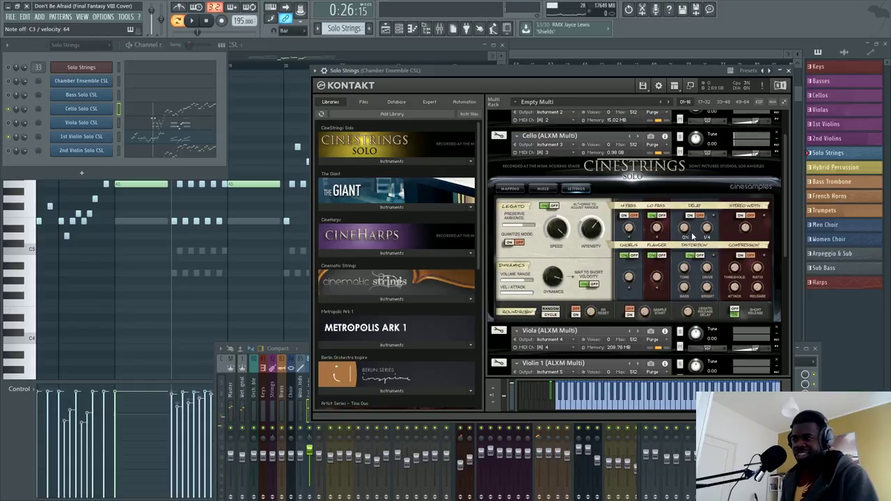
pyautogui.click(741, 216)
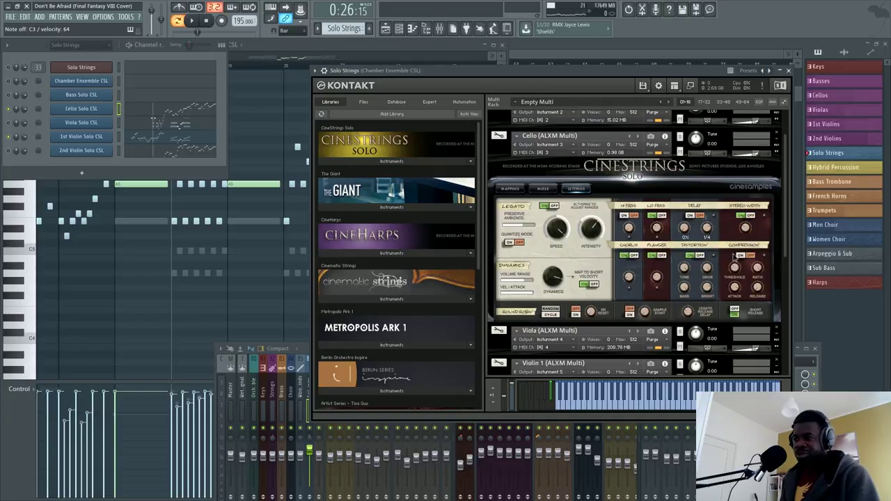
pyautogui.click(745, 216)
pyautogui.click(689, 256)
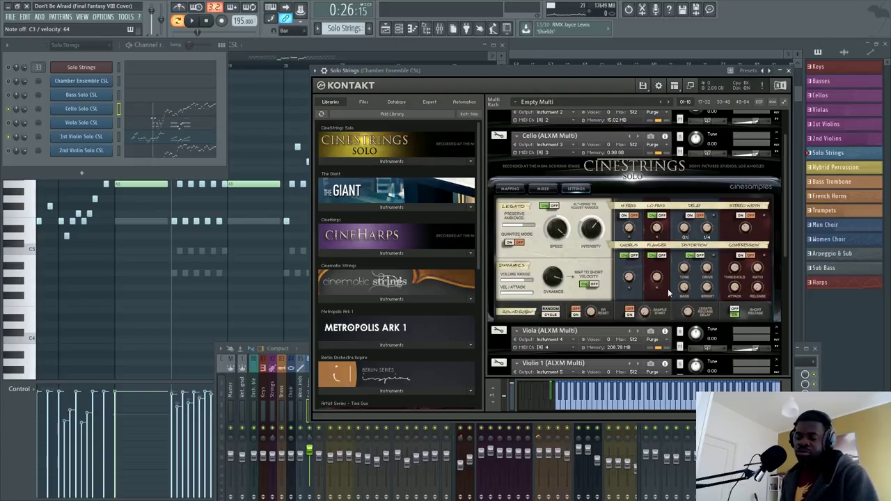
# Step: Hide the mixer and list the instruments of the CineStrings Solo library in Kontakt
pyautogui.click(487, 428)
pyautogui.press('F9')
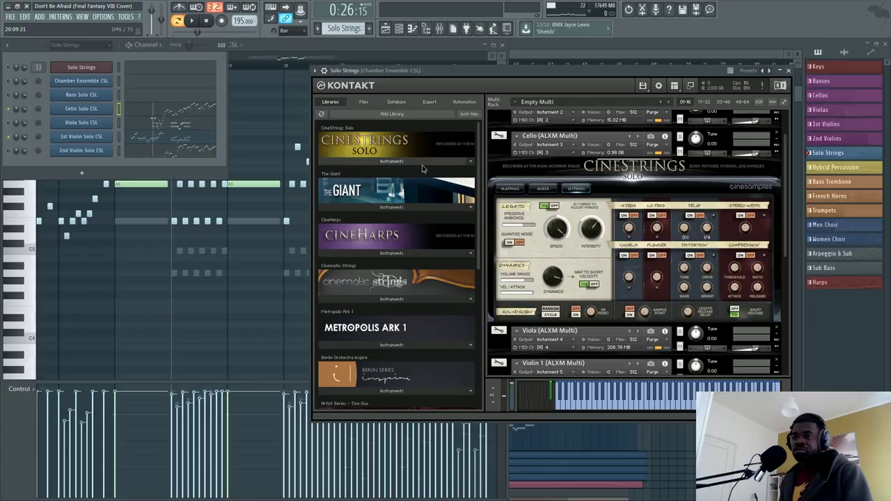
pyautogui.click(396, 163)
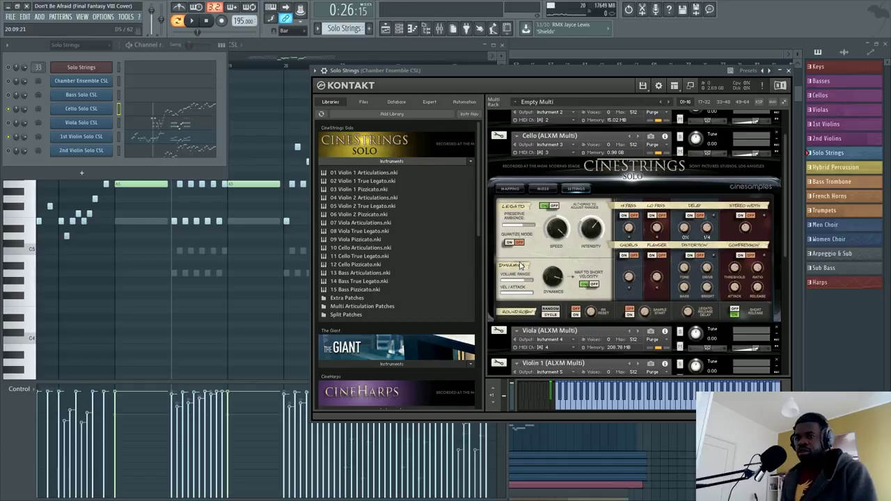
# Step: Open the piano roll of the Cello Solo CSL channel and test keys in its upper range
pyautogui.click(150, 123)
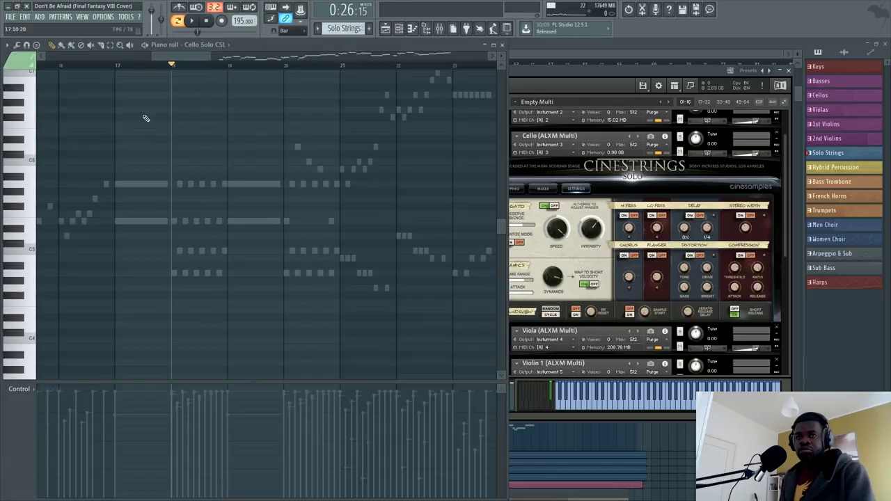
pyautogui.click(28, 83)
pyautogui.click(28, 96)
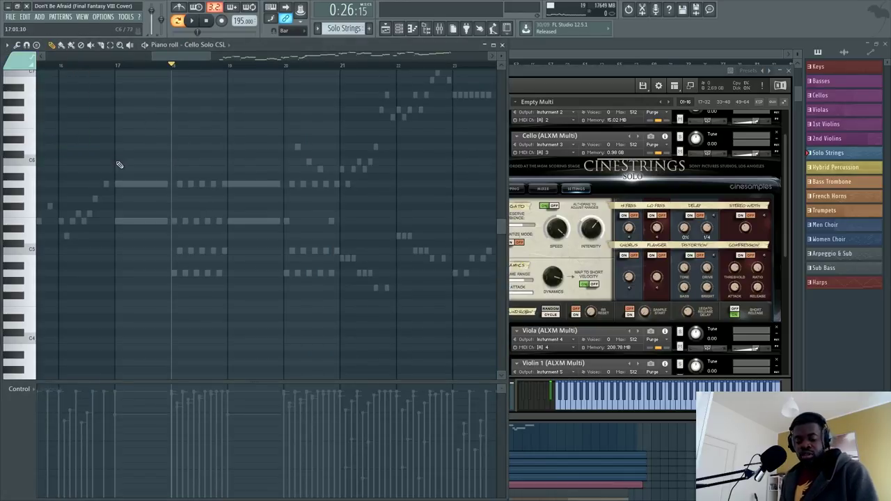
# Step: Reopen the Cello Solo CSL piano roll around bar 28 and audition keys down through the lower octaves
pyautogui.press('F6')
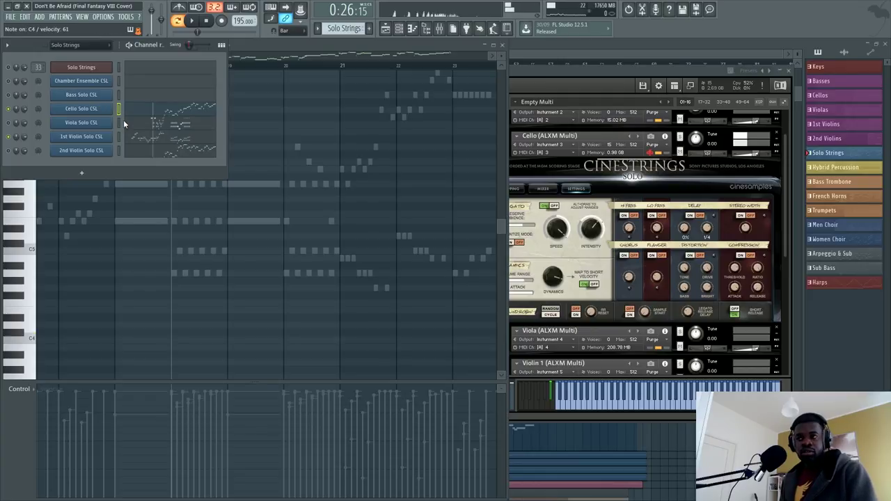
pyautogui.click(129, 125)
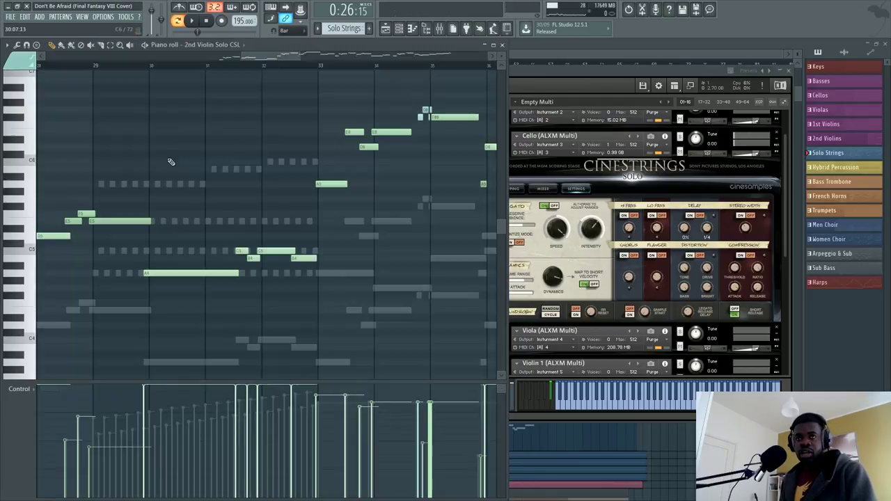
pyautogui.press('F6')
pyautogui.click(136, 91)
pyautogui.click(21, 62)
pyautogui.click(28, 101)
pyautogui.scroll(-2, 70, 190)
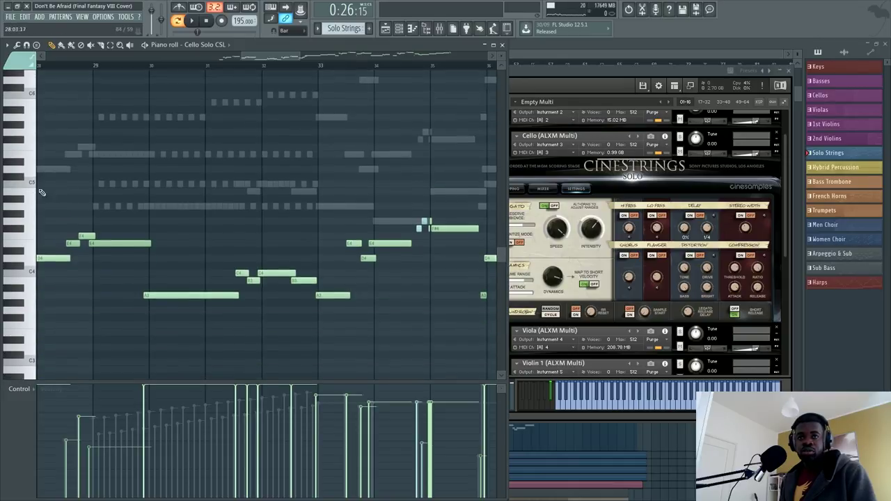
pyautogui.scroll(-3, 36, 196)
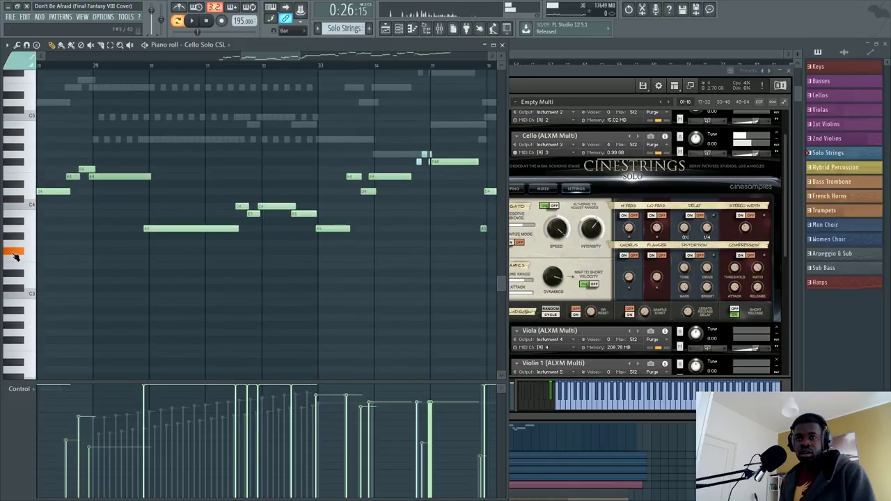
pyautogui.scroll(-1, 28, 251)
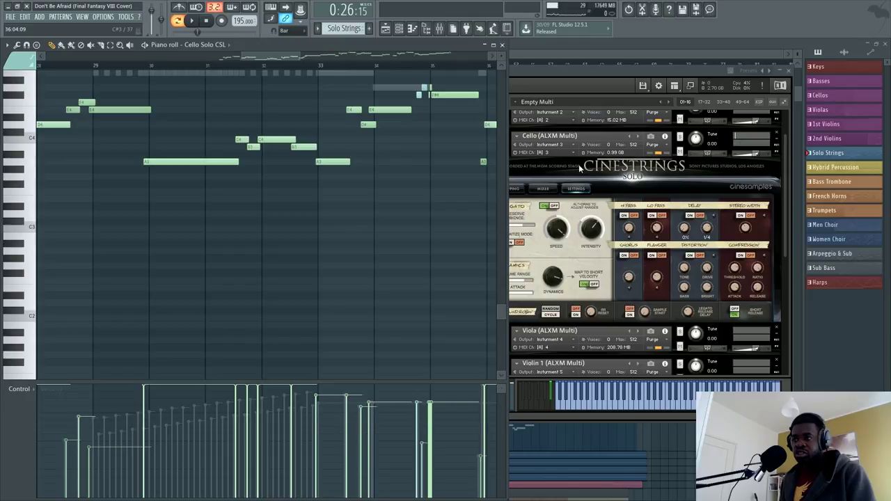
# Step: Show the Cello's articulation mapping page and expand the Violin 1 (ALXM Multi) instrument in the Kontakt rack
pyautogui.press('F1')
pyautogui.click(510, 188)
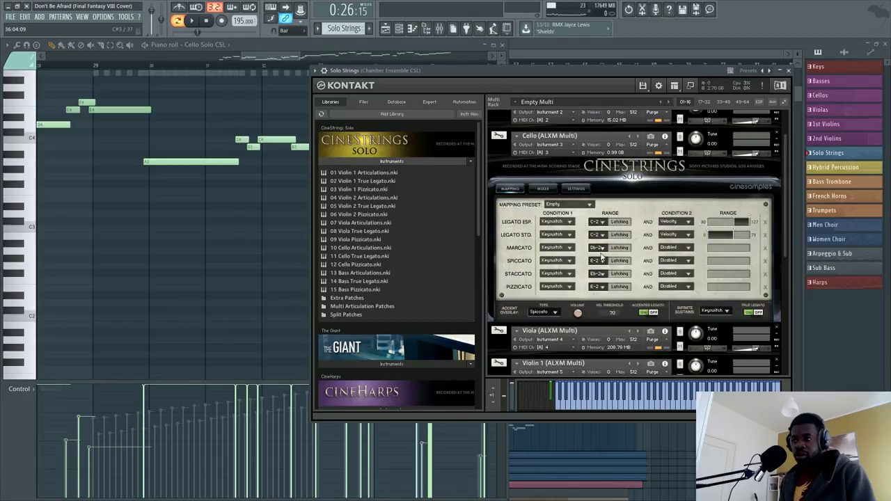
pyautogui.click(515, 353)
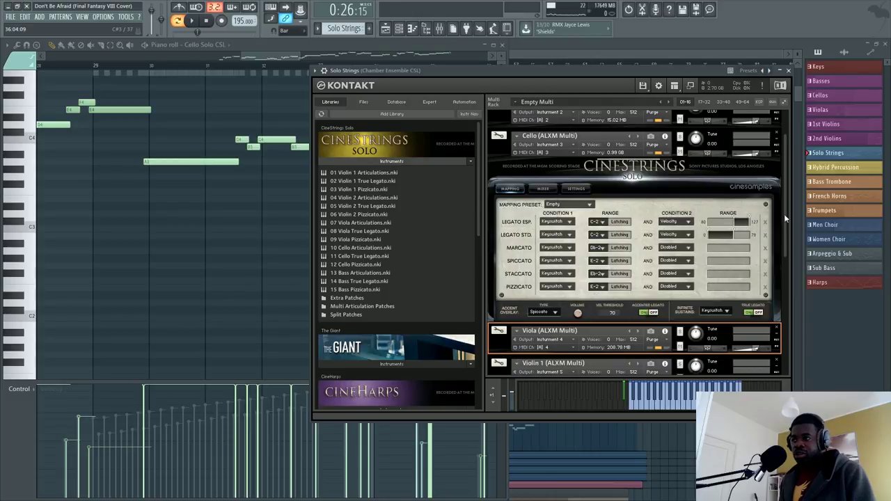
pyautogui.scroll(-3, 655, 249)
pyautogui.click(516, 272)
# Step: Open the 1st Violin Solo CSL piano roll in the C4 to C6 range and audition a key
pyautogui.click(221, 258)
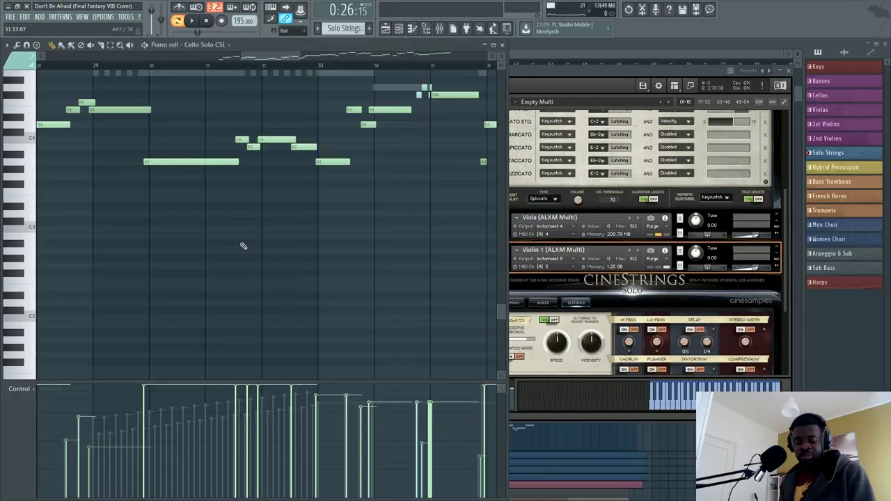
pyautogui.press('F6')
pyautogui.click(139, 142)
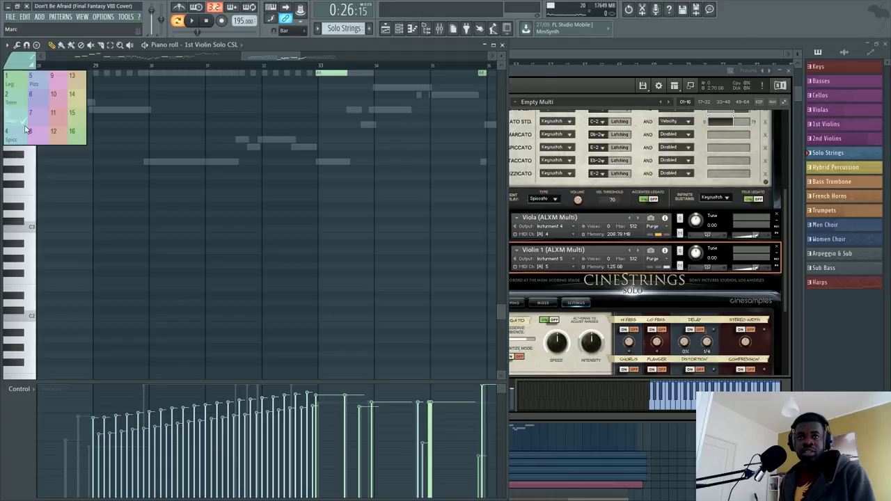
pyautogui.scroll(5, 36, 157)
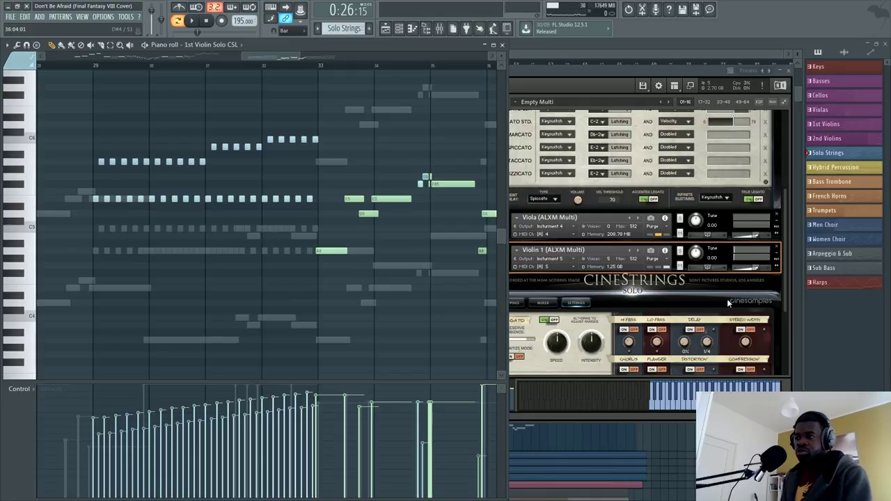
pyautogui.click(785, 277)
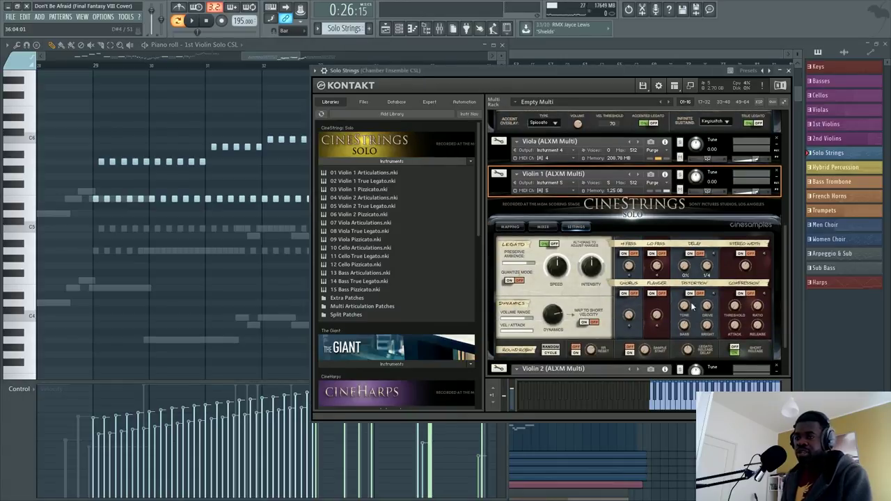
pyautogui.click(33, 173)
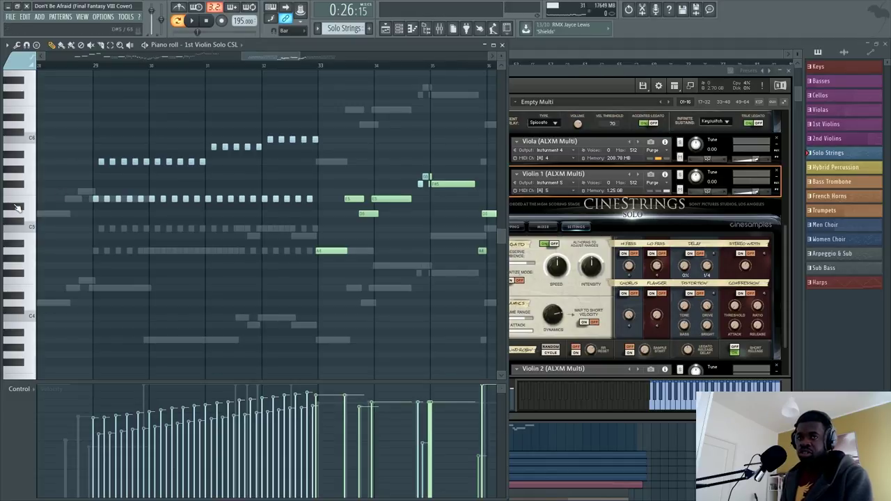
# Step: Move the Kontakt window lower and try Violin 1's Cycle round-robin mode with a test key
pyautogui.moveTo(534, 78); pyautogui.dragTo(557, 122)
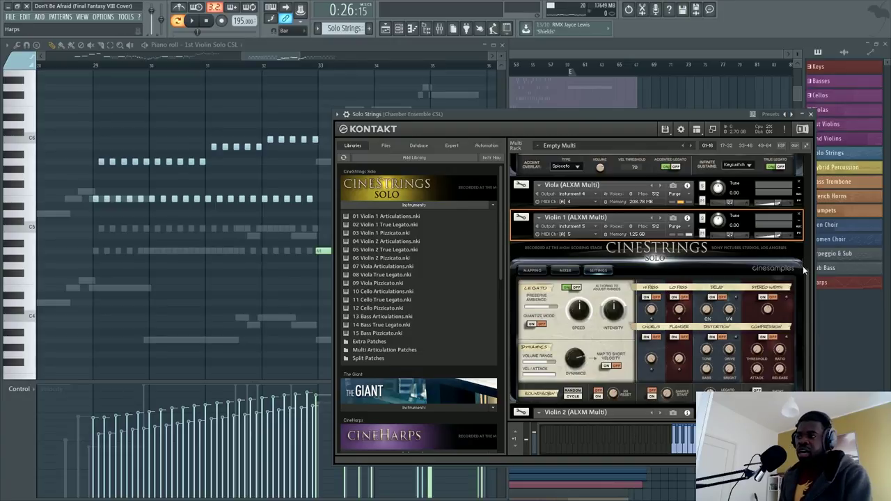
pyautogui.scroll(-1, 586, 363)
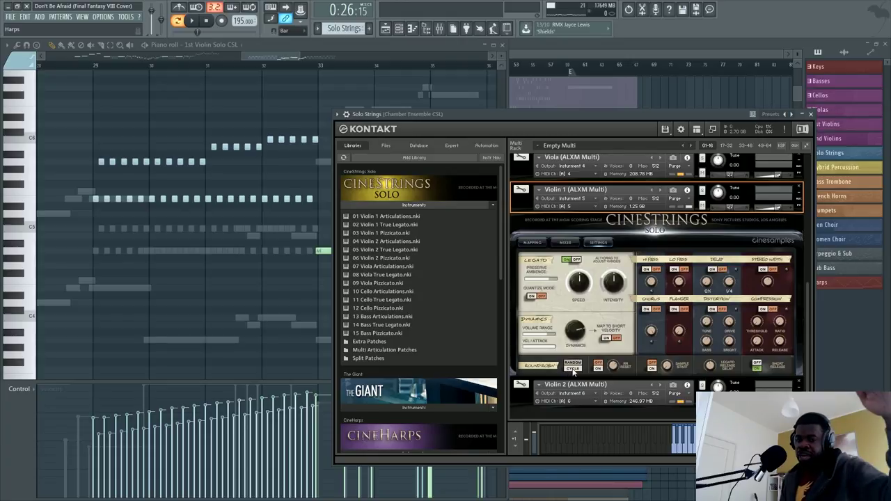
pyautogui.click(575, 367)
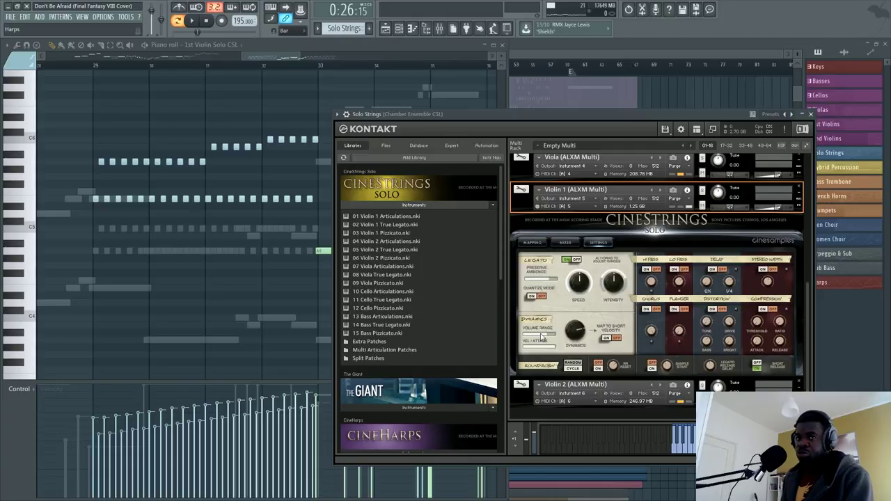
pyautogui.click(28, 156)
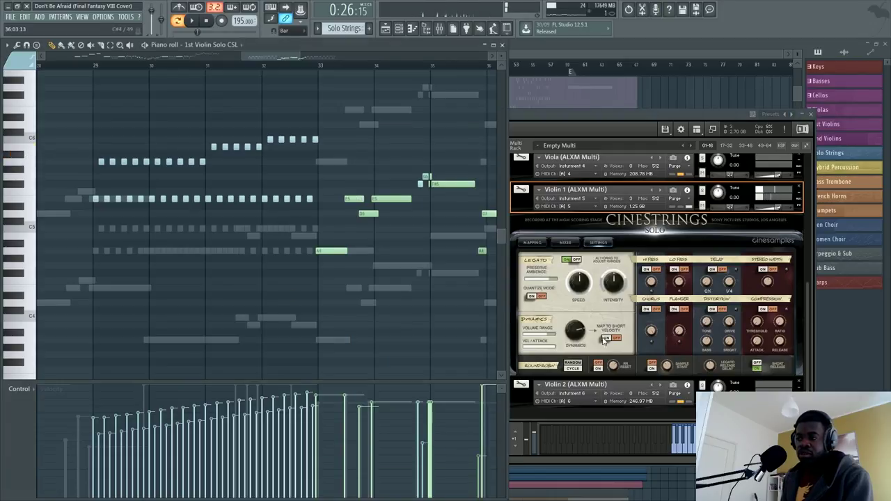
# Step: Try Violin 1's sample start and round-robin options while auditioning keys from high to low, and switch sample start off again
pyautogui.click(667, 365)
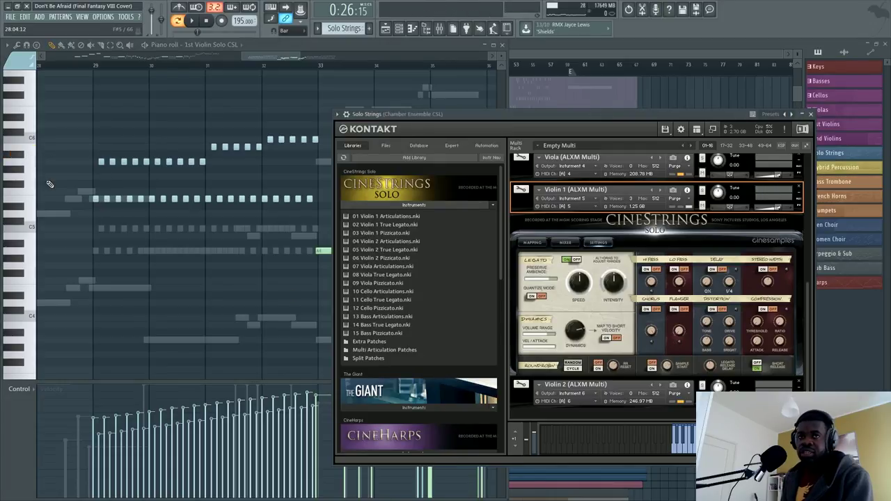
pyautogui.click(24, 178)
pyautogui.click(575, 369)
pyautogui.click(29, 209)
pyautogui.click(32, 195)
pyautogui.click(28, 269)
pyautogui.click(28, 293)
pyautogui.click(665, 373)
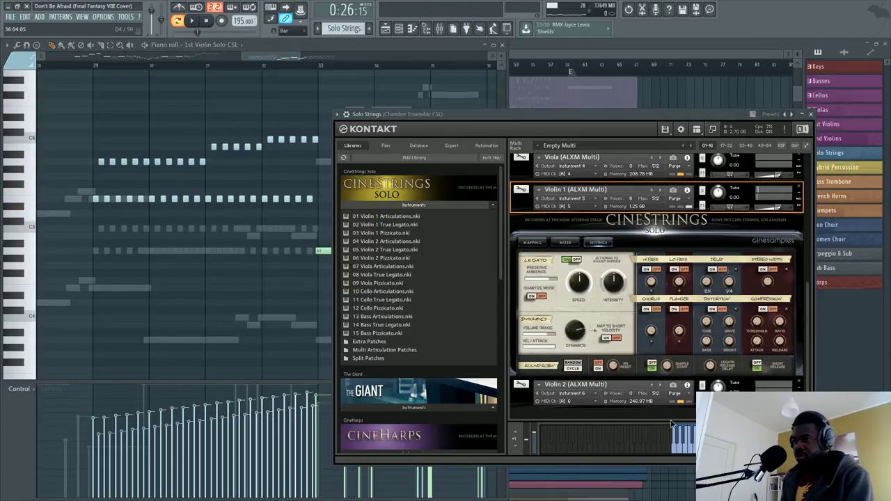
pyautogui.click(652, 364)
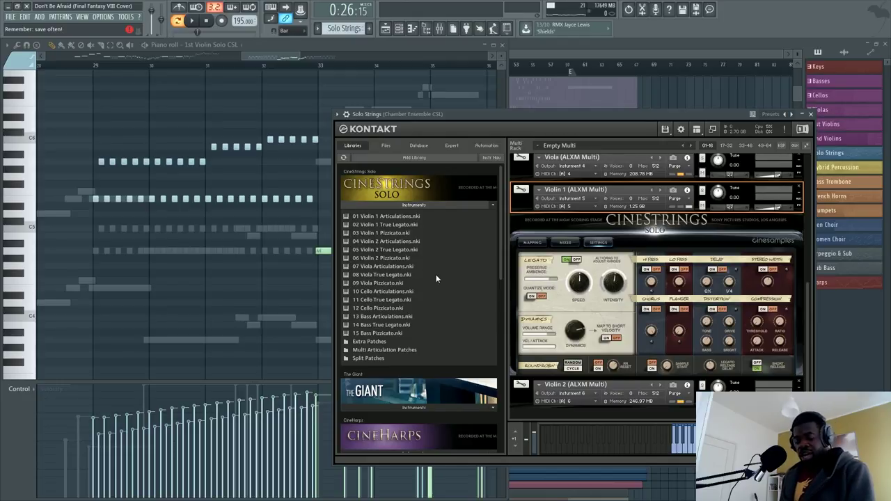
# Step: Select the 1st Violin Solo CSL channel and play test notes with its piano roll in front
pyautogui.press('F6')
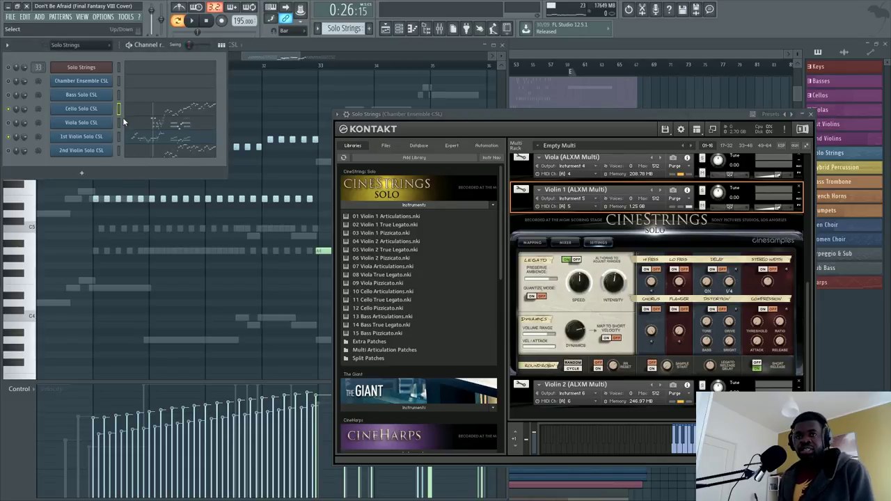
pyautogui.click(118, 137)
pyautogui.press('F6')
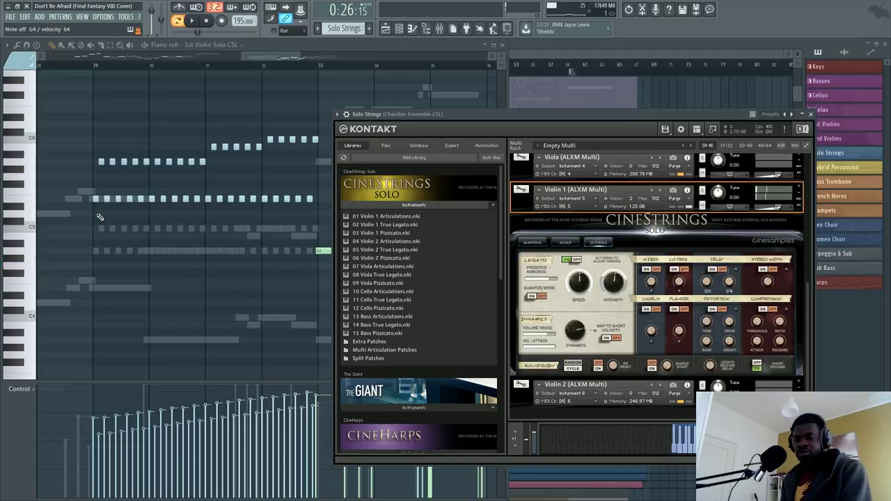
pyautogui.click(22, 59)
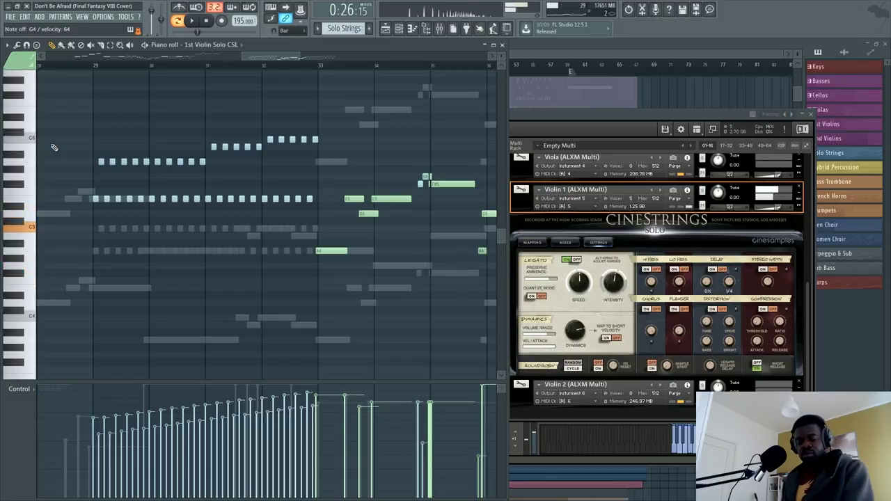
# Step: Bring up the Cello Solo CSL piano roll for bars 28 to 36 and shift the Kontakt window slightly lower
pyautogui.press('F6')
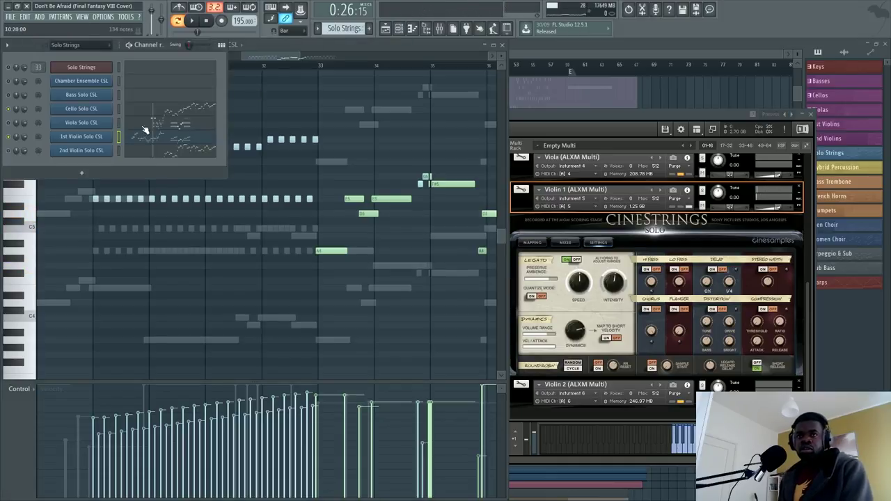
pyautogui.click(139, 110)
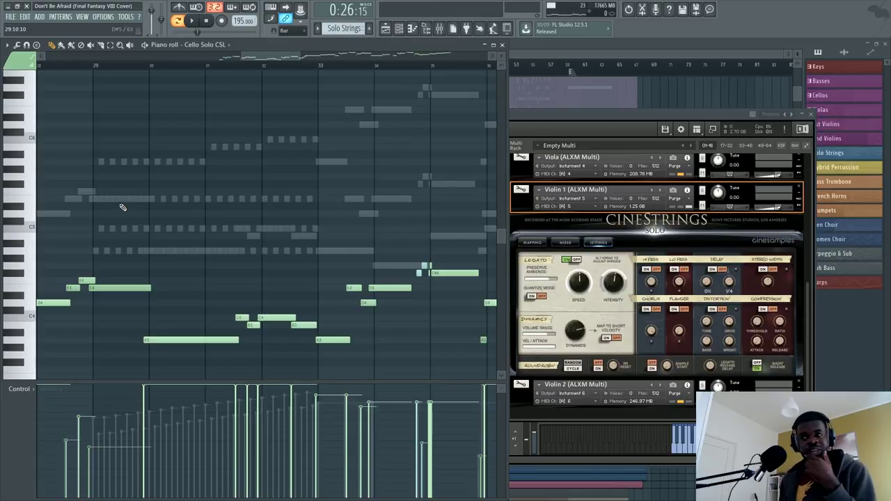
pyautogui.click(566, 117)
pyautogui.moveTo(566, 117); pyautogui.dragTo(568, 125)
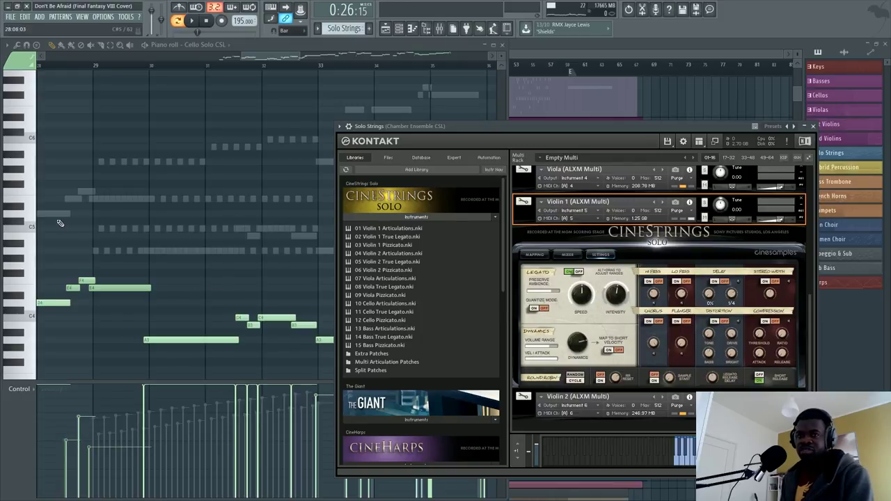
pyautogui.click(78, 254)
pyautogui.press('F6')
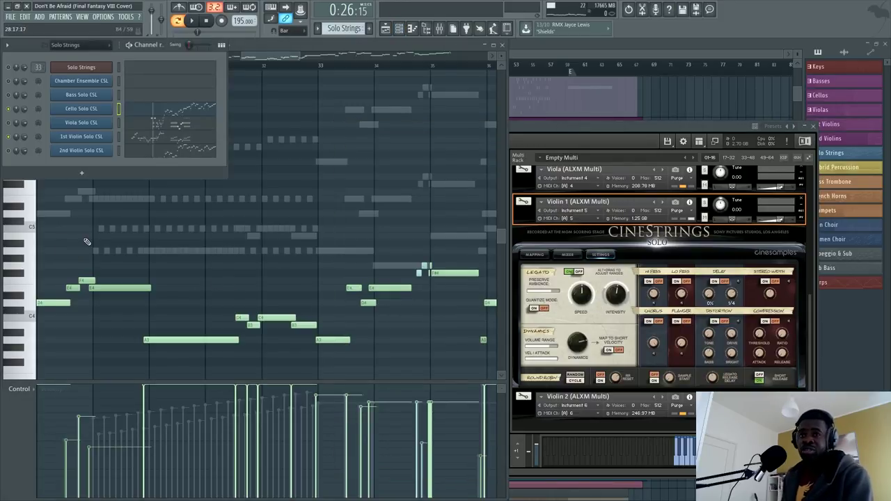
pyautogui.click(157, 114)
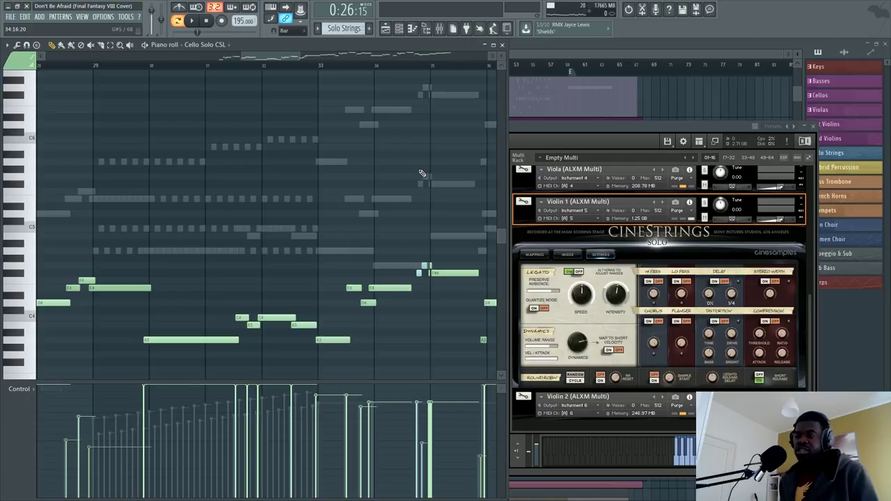
# Step: Show Violin 1's articulation mapping and look through the Condition 1 options of Legato Std. and Legato Esp
pyautogui.click(588, 317)
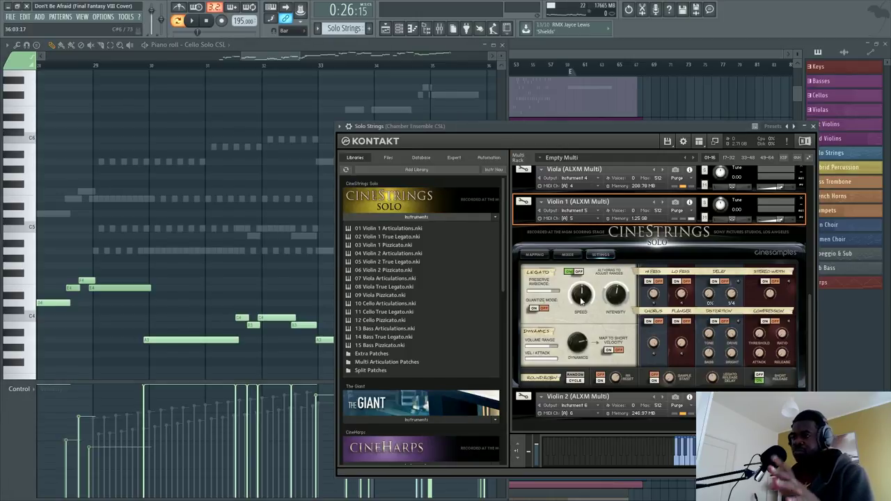
pyautogui.click(537, 255)
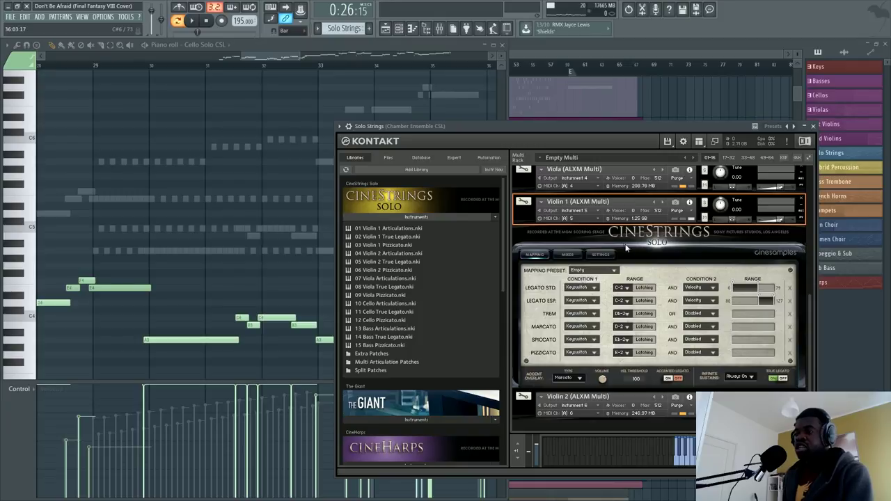
pyautogui.click(588, 288)
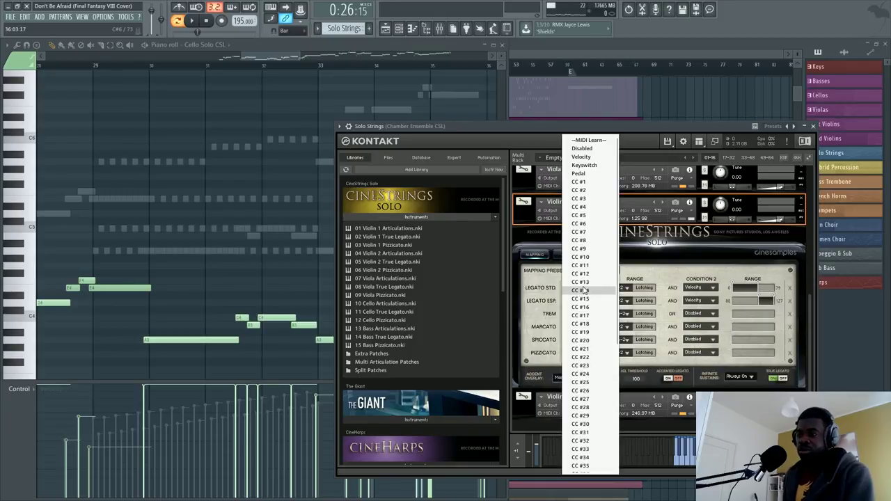
pyautogui.click(533, 291)
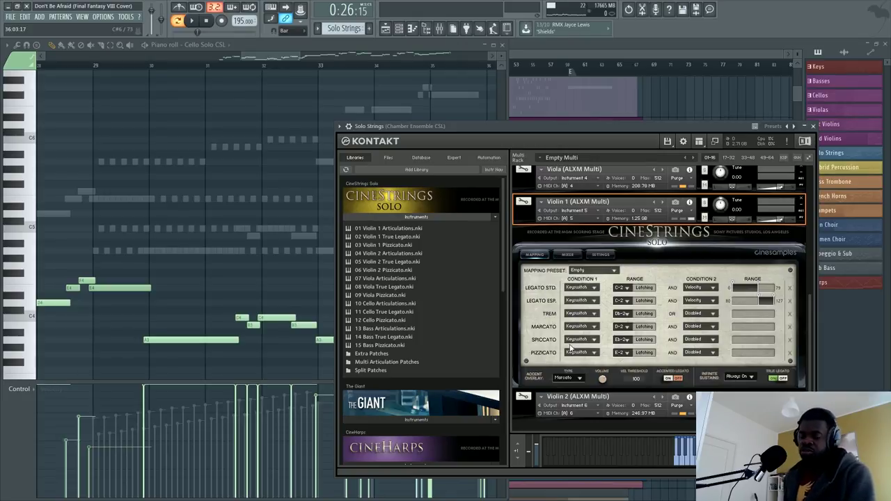
pyautogui.click(569, 300)
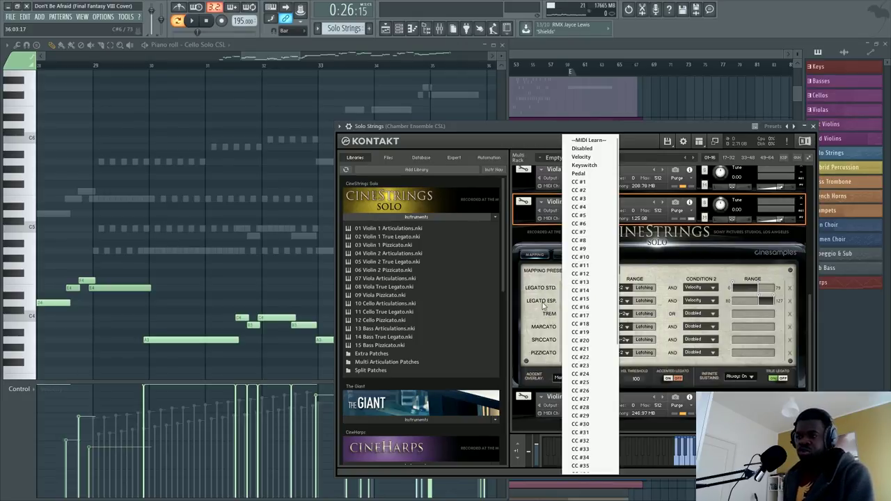
pyautogui.click(579, 304)
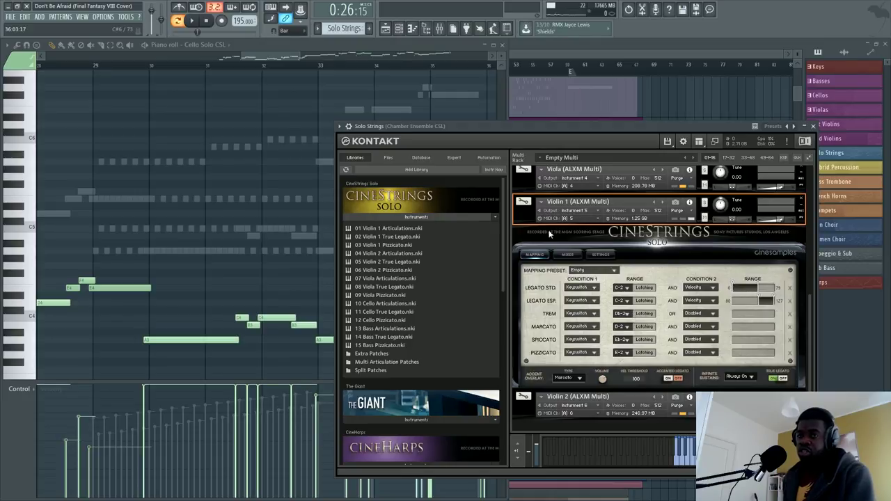
# Step: Check the Condition 2 setting of Violin 1's Legato Std. mapping alongside the Cello Solo CSL piano roll
pyautogui.click(426, 269)
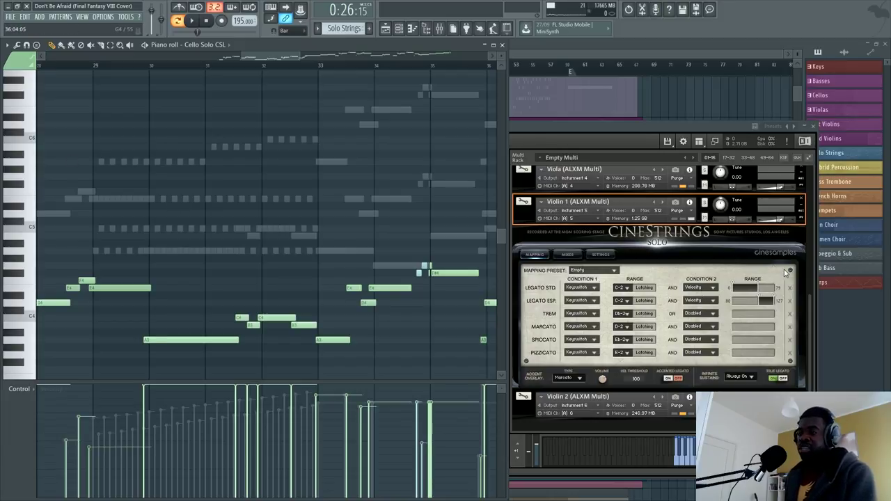
pyautogui.click(711, 288)
pyautogui.click(713, 289)
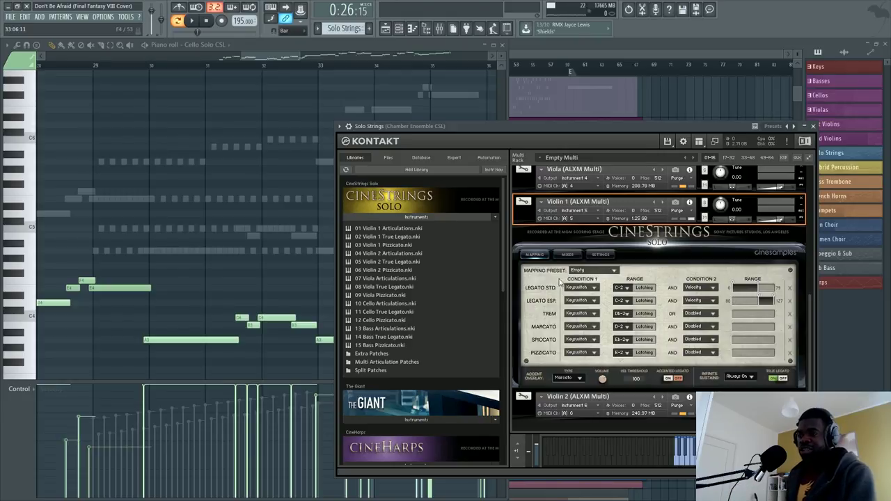
pyautogui.click(221, 264)
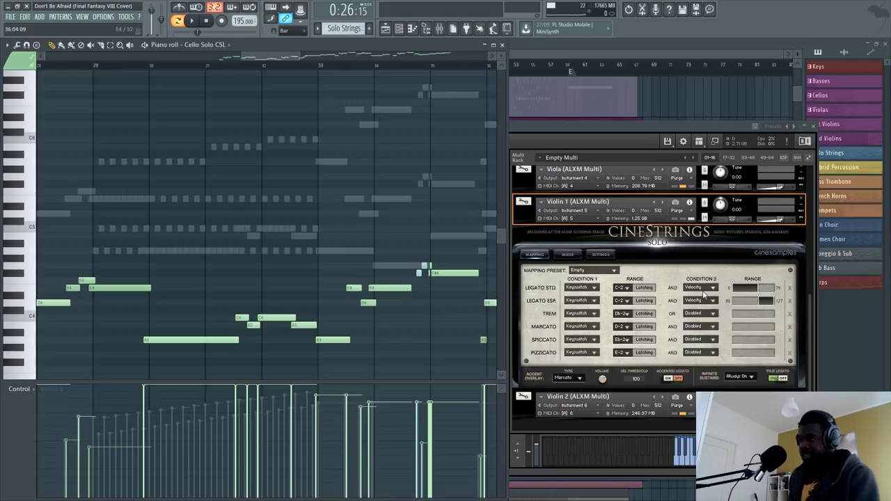
# Step: Look through the Condition 2 options for Violin 1's Trem articulation and close the list without choosing one
pyautogui.press('F1')
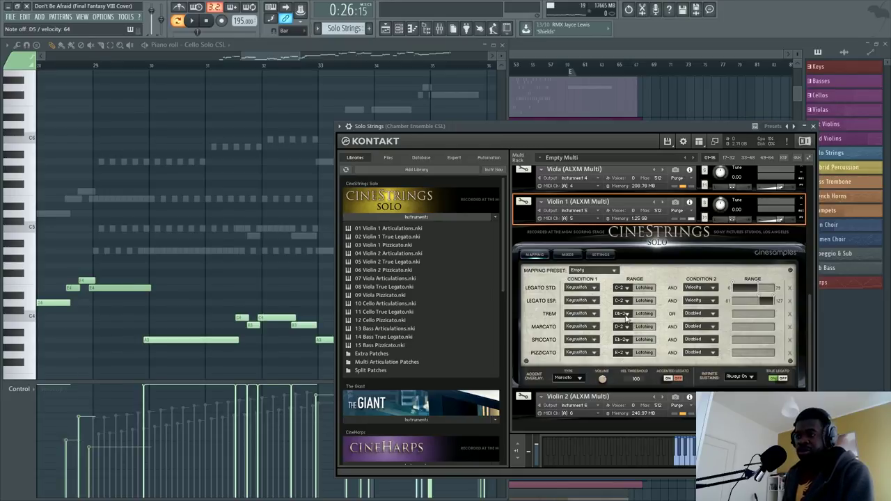
pyautogui.click(713, 314)
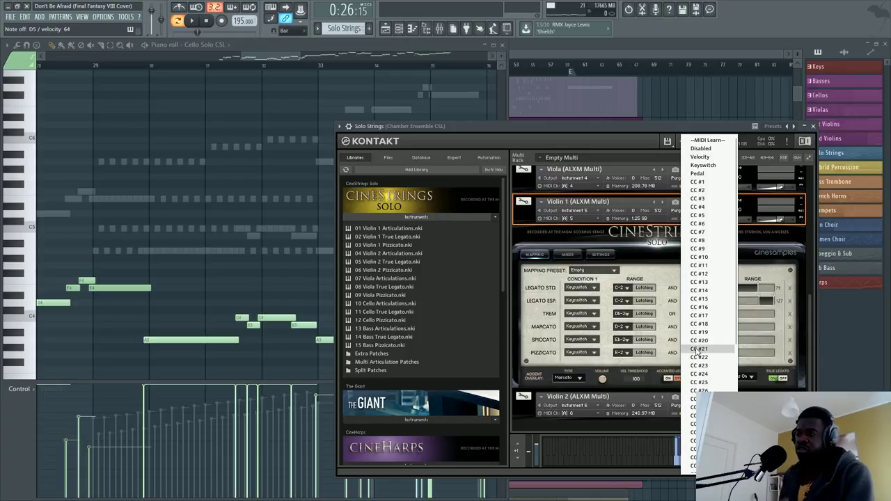
pyautogui.scroll(-1, 699, 352)
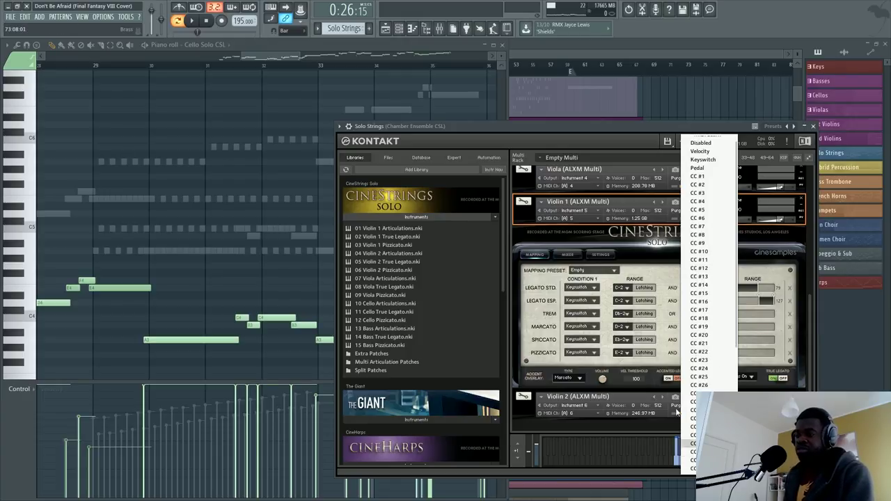
pyautogui.click(655, 245)
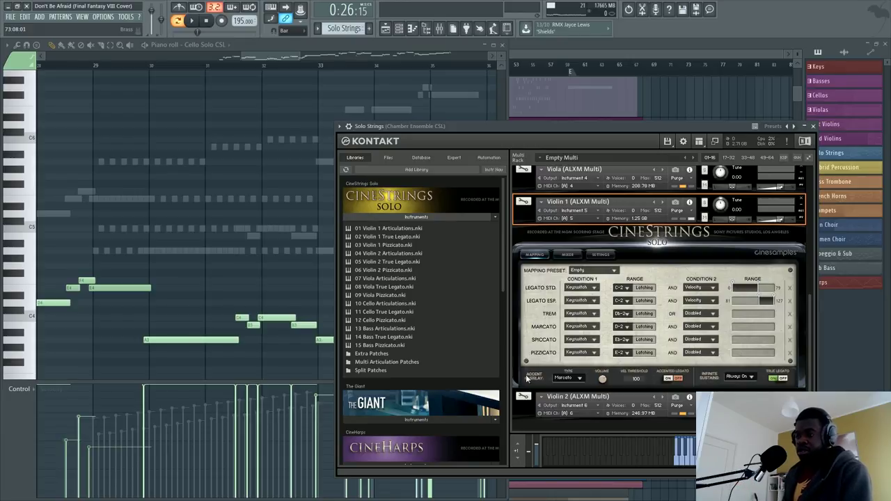
# Step: Keep Violin 1's accent overlay type at Marcato, set its velocity threshold to 80 and turn on Accented Legato
pyautogui.click(563, 381)
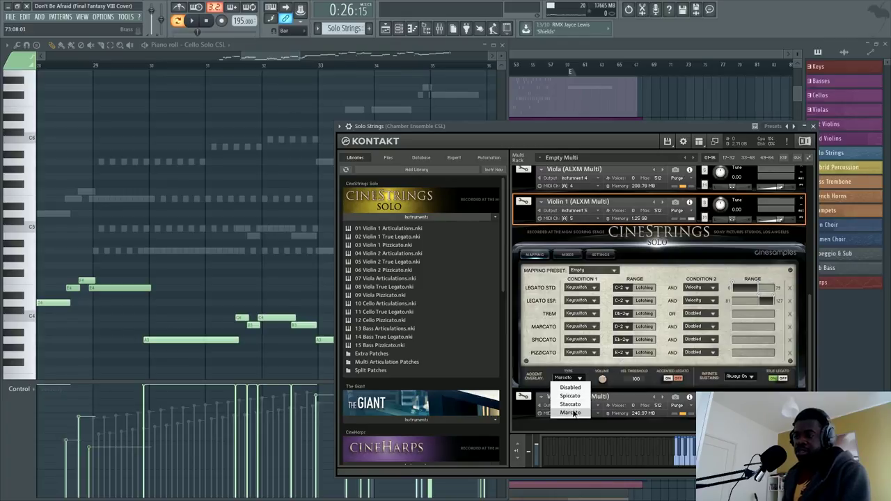
pyautogui.click(574, 413)
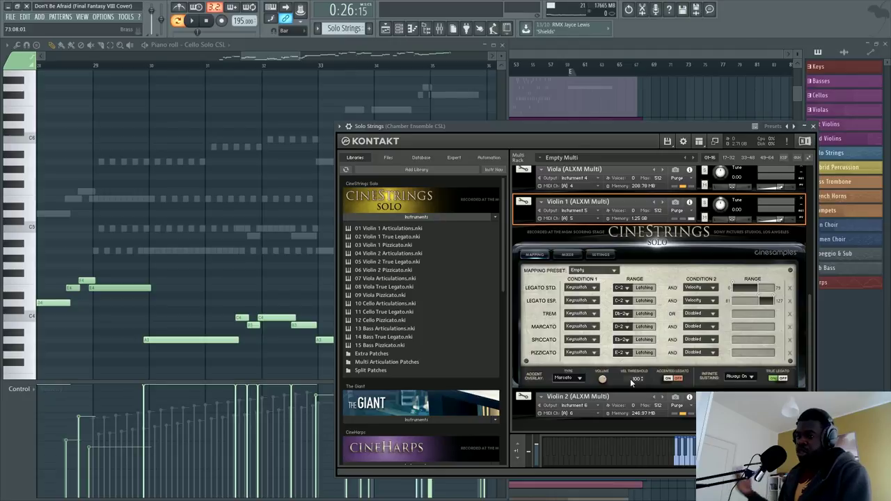
pyautogui.click(633, 379)
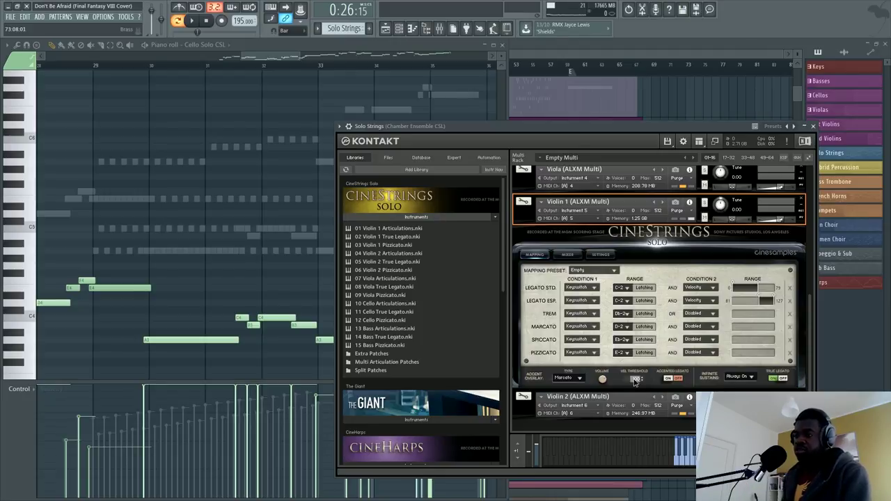
pyautogui.write('80')
pyautogui.press('Return')
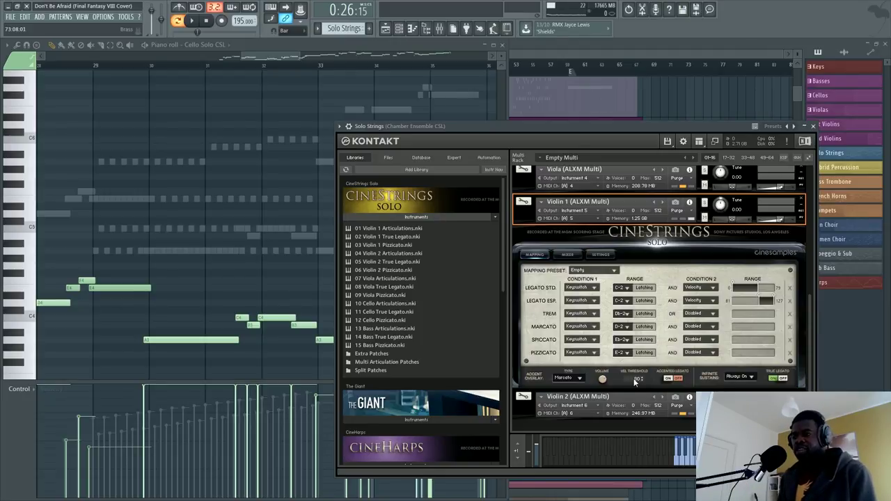
pyautogui.click(672, 380)
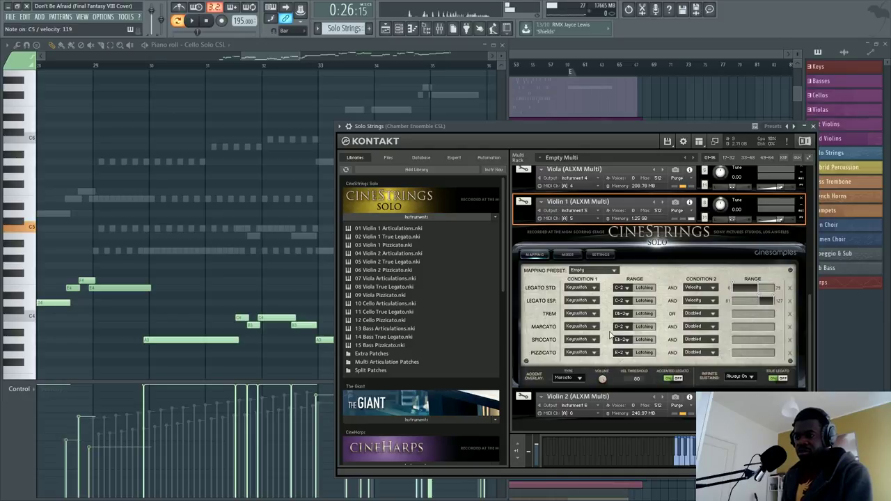
# Step: Change Violin 1's accent overlay type to Spiccato, try it with Accented Legato on, and leave Accented Legato off
pyautogui.click(677, 379)
pyautogui.click(568, 379)
pyautogui.click(581, 397)
pyautogui.click(669, 379)
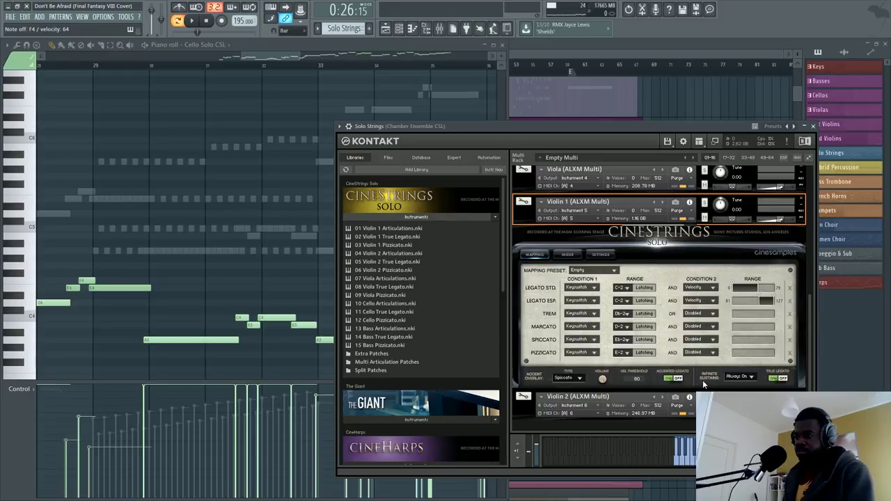
pyautogui.click(678, 379)
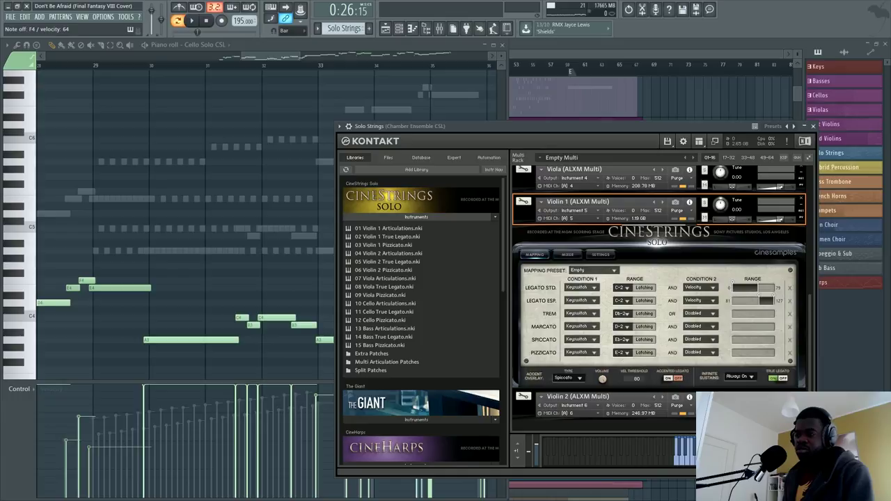
# Step: Check Violin 1's Infinite Sustain options without changing them, and switch True Legato off and back on
pyautogui.click(741, 378)
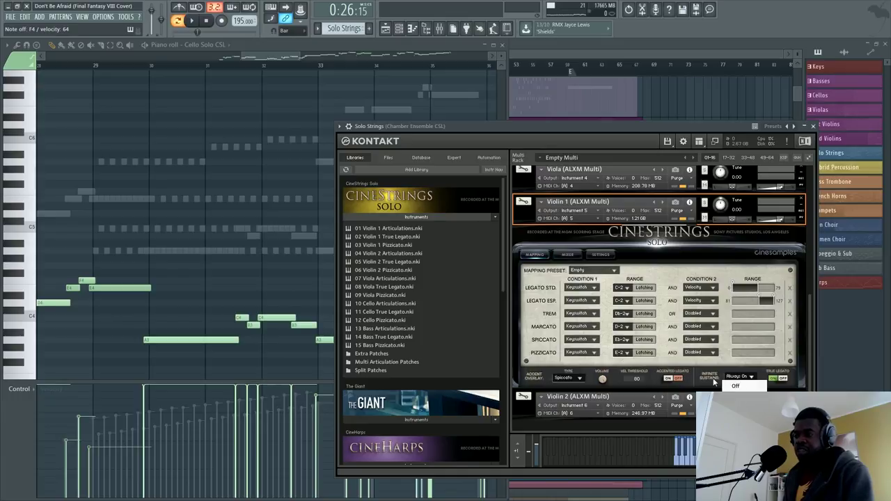
pyautogui.click(711, 382)
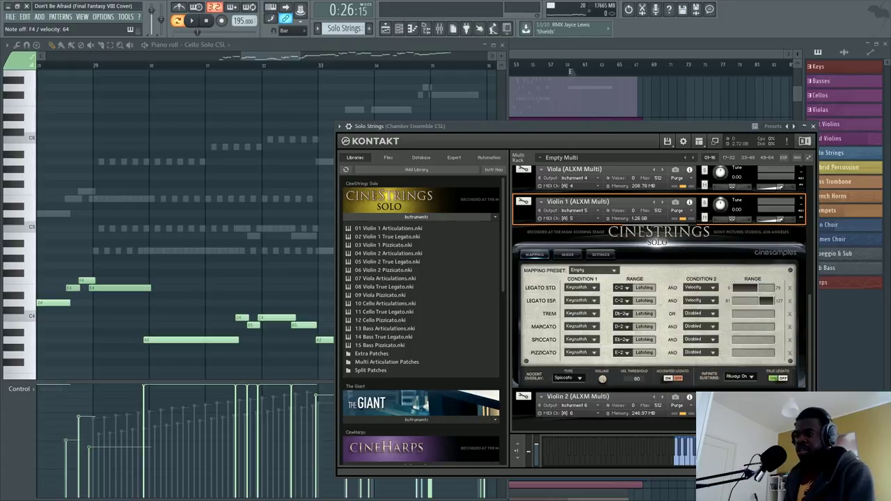
pyautogui.click(773, 378)
pyautogui.click(783, 380)
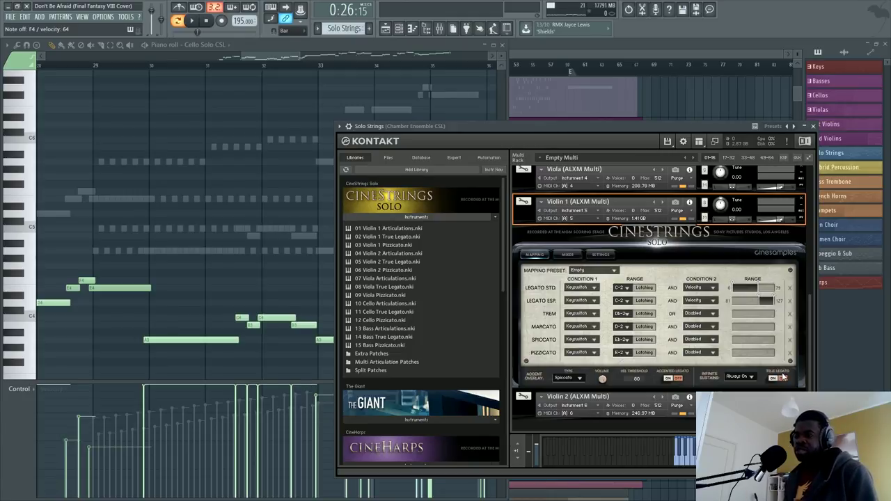
pyautogui.click(774, 378)
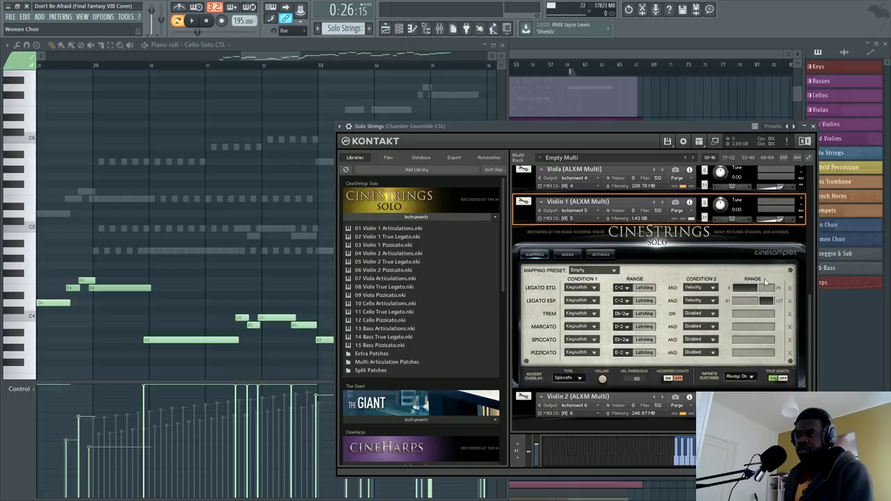
# Step: Look through Violin 1's mixer and settings pages and return to its articulation mapping
pyautogui.click(568, 254)
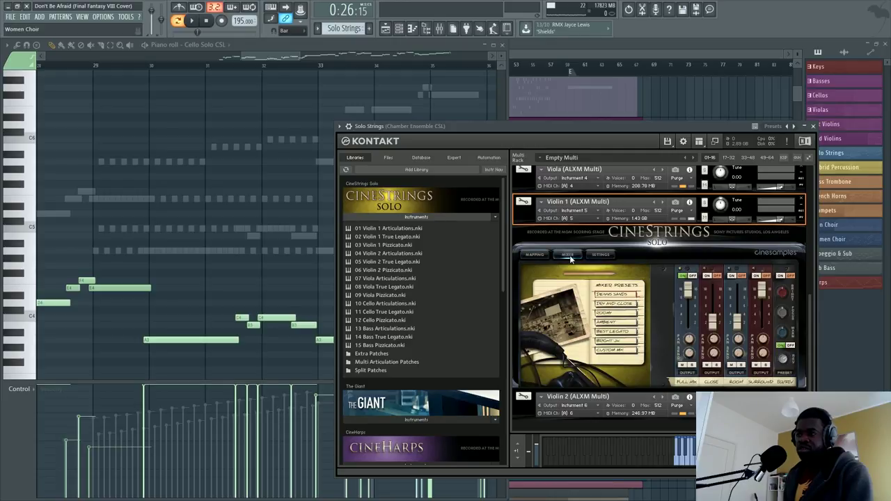
pyautogui.click(534, 255)
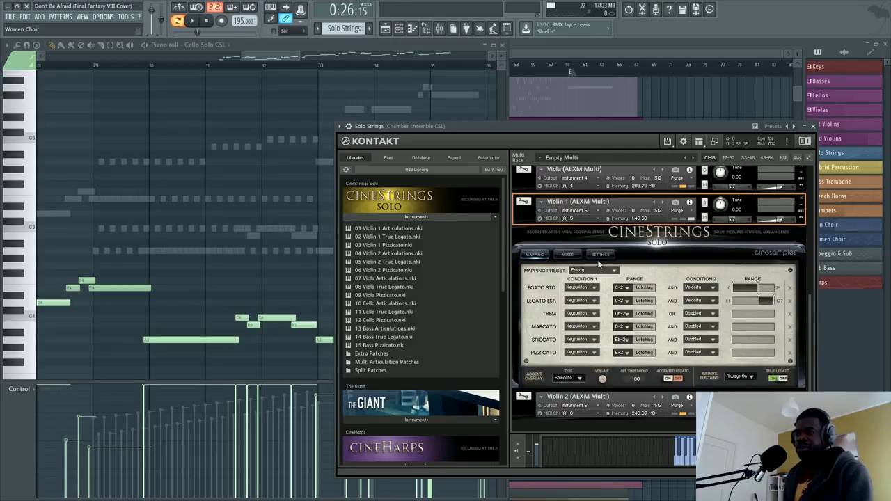
pyautogui.click(601, 256)
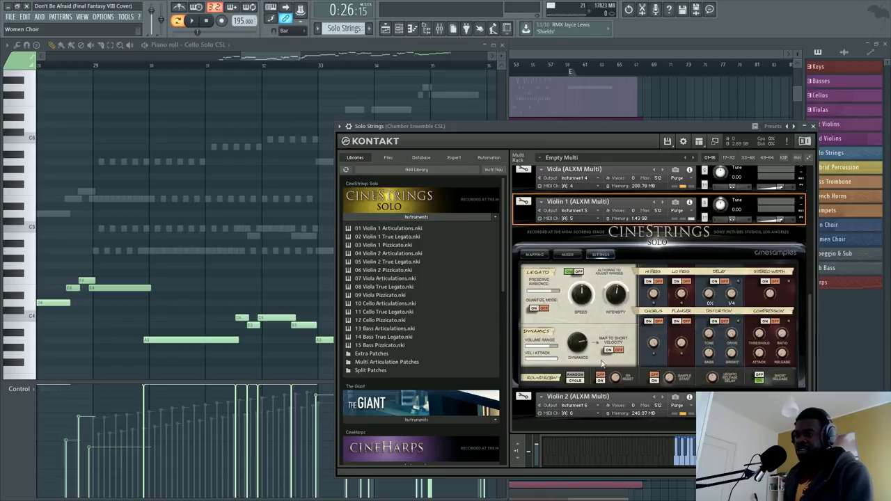
pyautogui.click(570, 255)
pyautogui.click(535, 255)
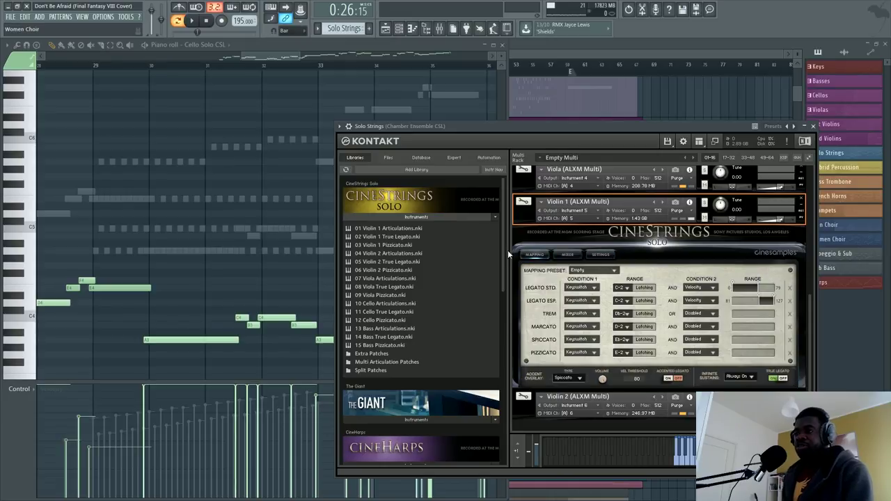
# Step: Look over the Cello Solo CSL notes around bars 21 to 42 in the piano roll
pyautogui.click(291, 249)
pyautogui.scroll(-5, 291, 248)
pyautogui.scroll(3, 291, 249)
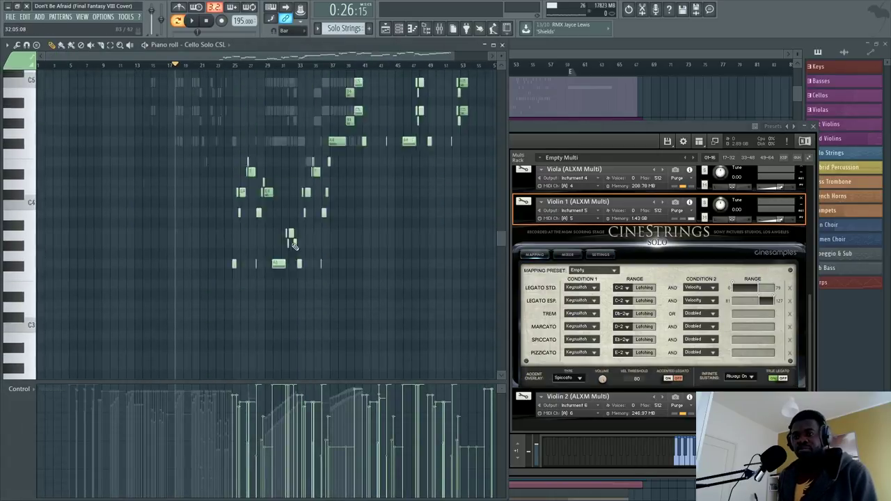
pyautogui.scroll(2, 304, 72)
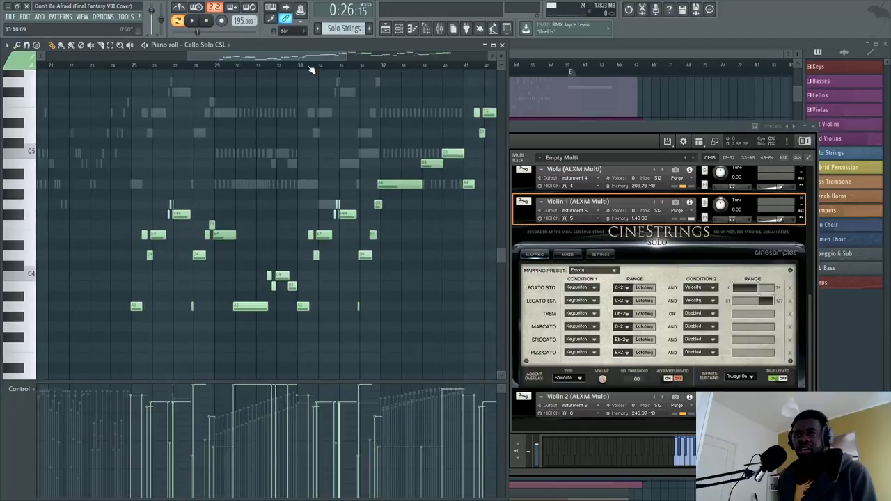
pyautogui.scroll(3, 236, 210)
# Step: Bring up the 1st Violin Solo CSL piano roll and examine its notes, ending on bars 14 to 22
pyautogui.hotkey('alt', 'Down')
pyautogui.scroll(-3, 268, 236)
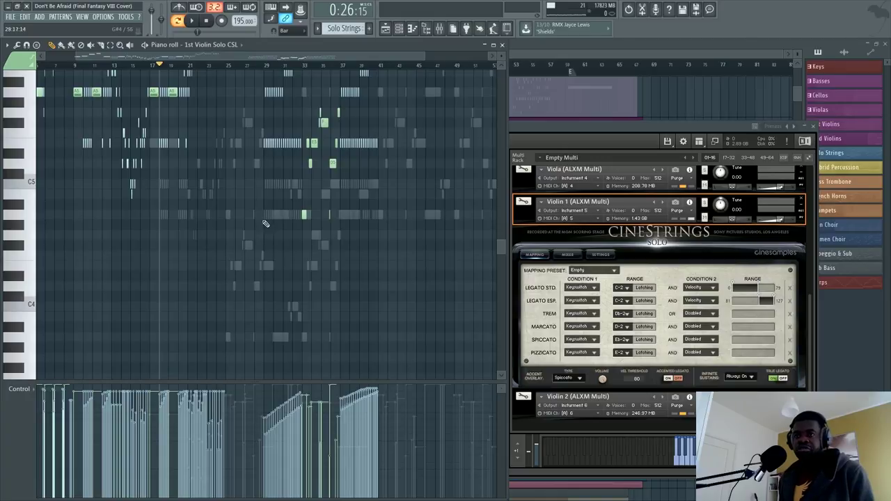
pyautogui.scroll(3, 273, 66)
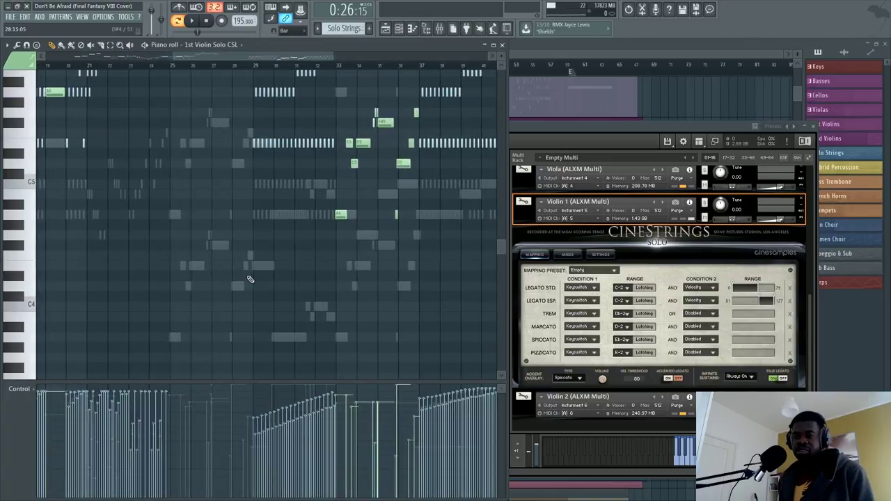
pyautogui.scroll(3, 251, 272)
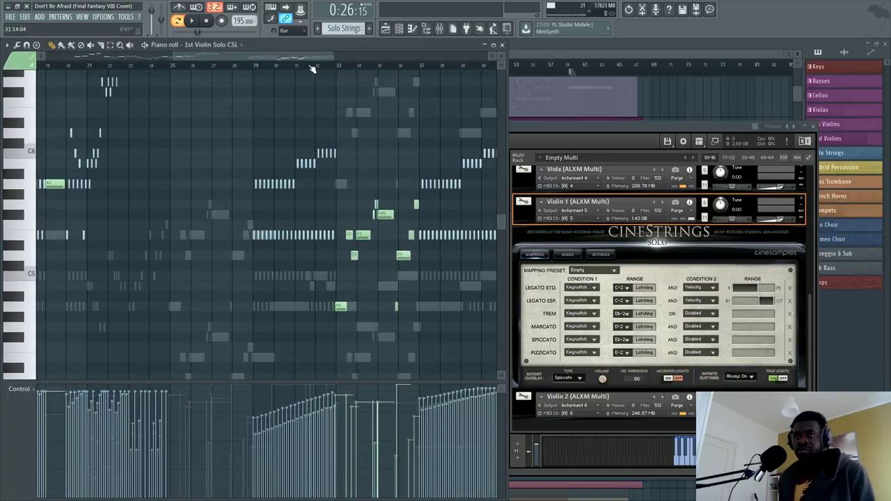
pyautogui.scroll(-2, 313, 67)
pyautogui.scroll(1, 316, 66)
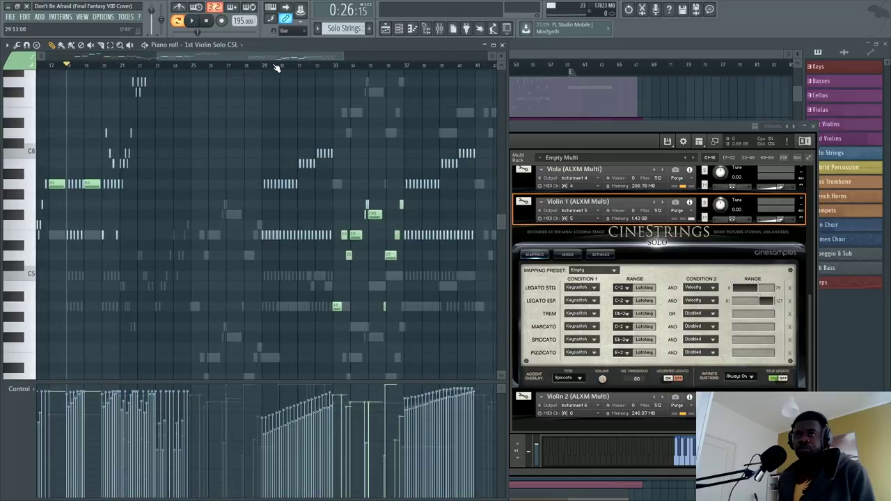
pyautogui.scroll(1, 277, 68)
pyautogui.hscroll(-3, 199, 70)
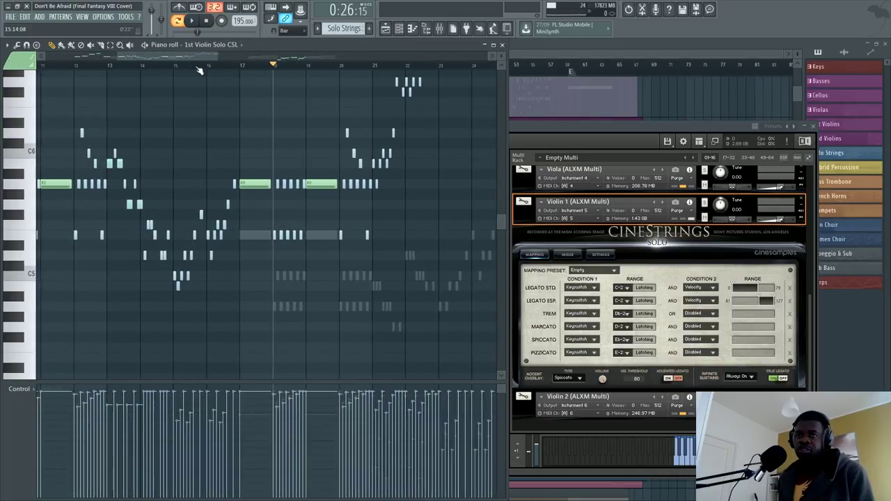
pyautogui.hscroll(-10, 199, 70)
pyautogui.scroll(-2, 175, 154)
pyautogui.scroll(1, 325, 78)
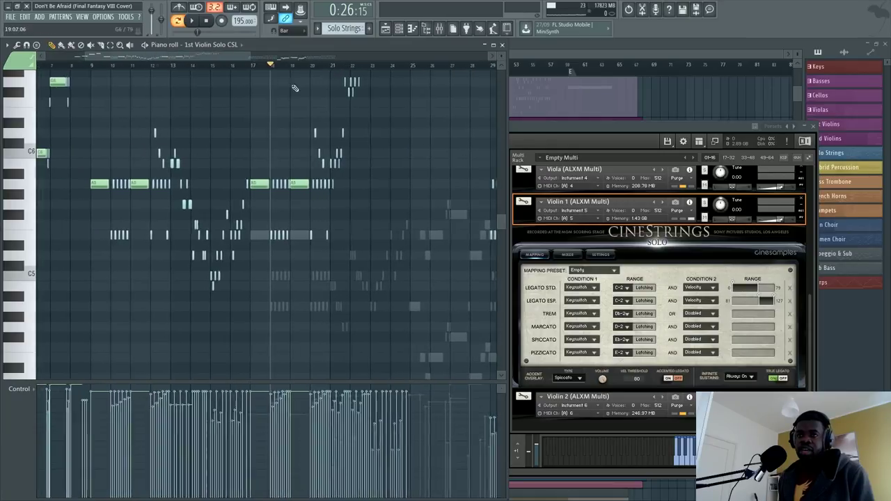
pyautogui.scroll(2, 278, 70)
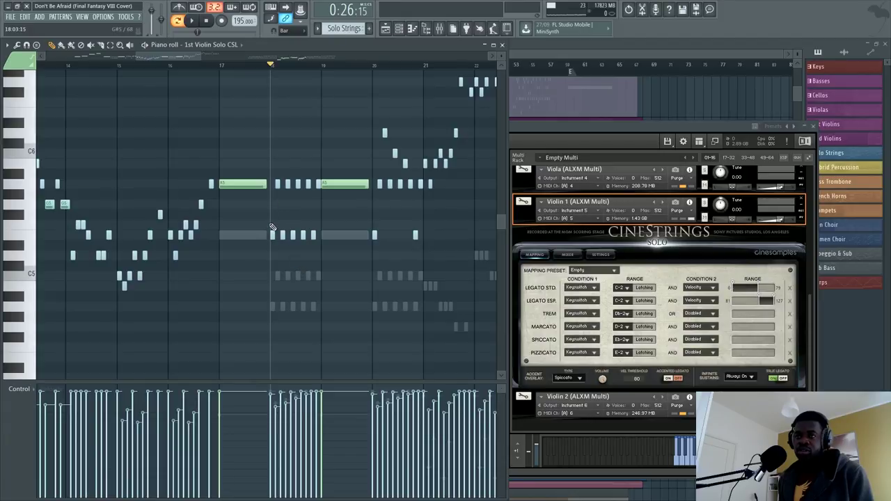
# Step: Play the solo strings from bar 18 and follow the 1st Violin Solo CSL notes, briefly showing the channel rack
pyautogui.press('space')
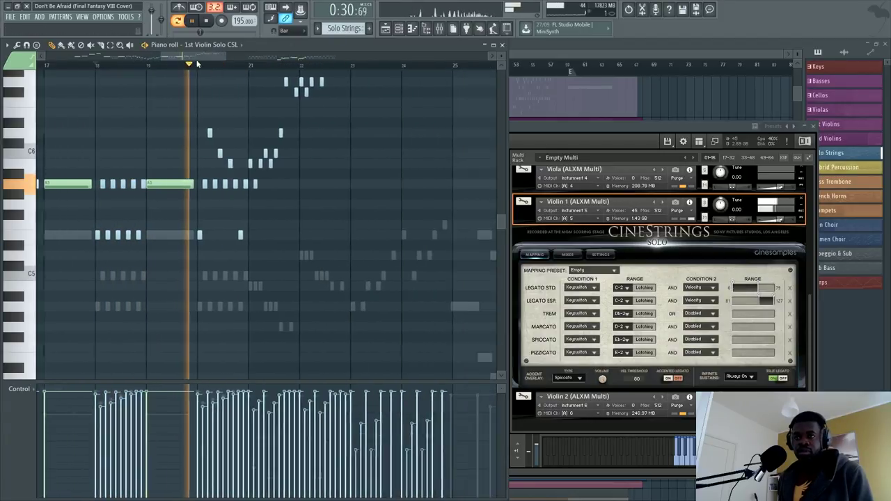
pyautogui.scroll(2, 263, 303)
pyautogui.press('F6')
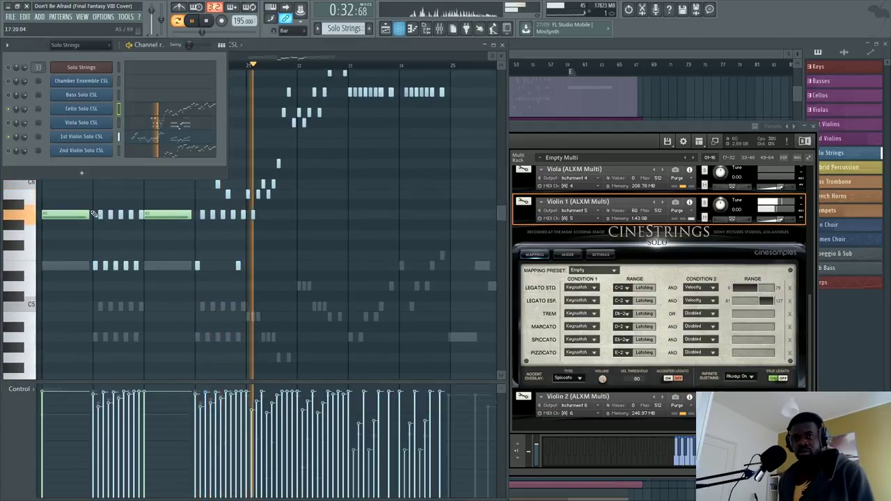
pyautogui.press('F6')
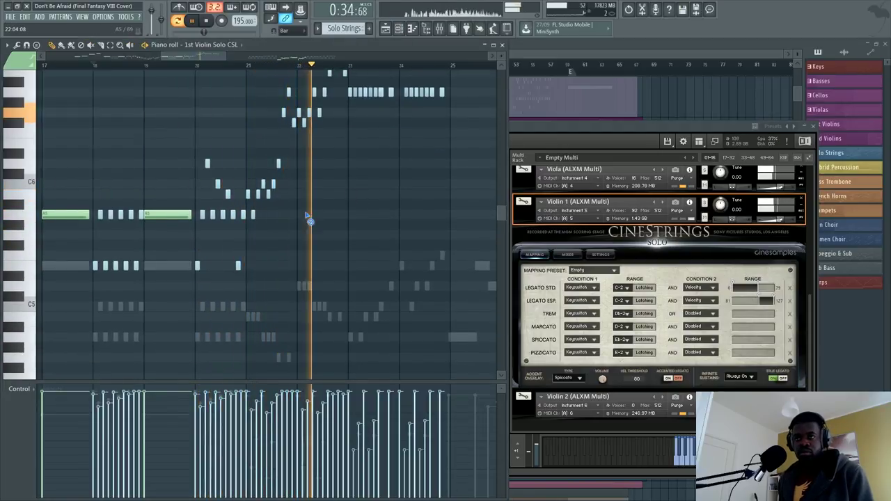
pyautogui.scroll(4, 309, 223)
pyautogui.scroll(-6, 198, 308)
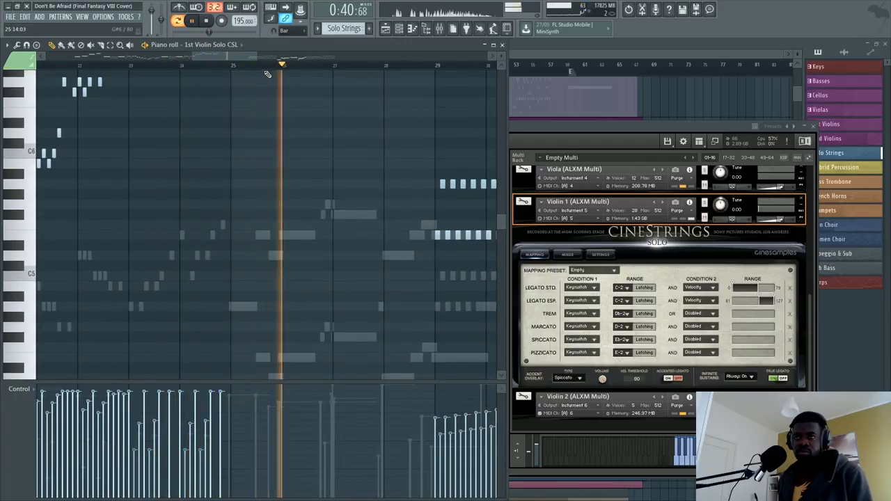
# Step: Examine the 2nd Violin Solo CSL piano roll from bar 25 onward
pyautogui.scroll(2, 286, 209)
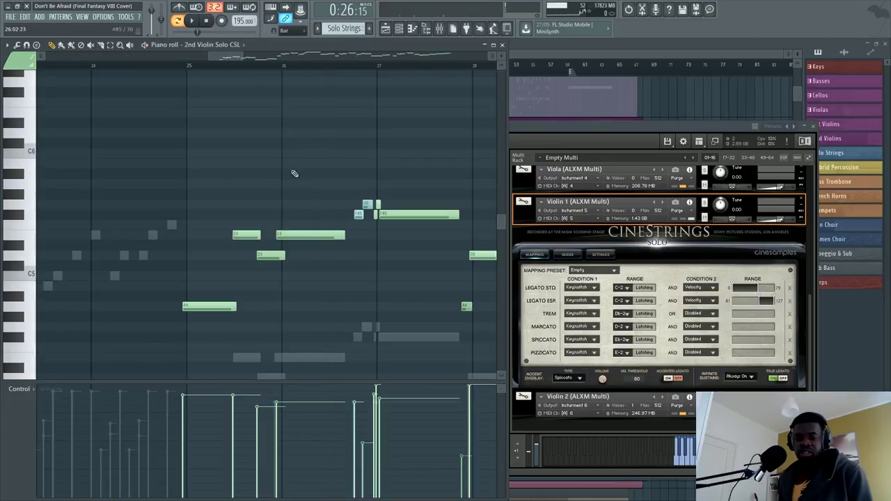
pyautogui.scroll(-5, 282, 102)
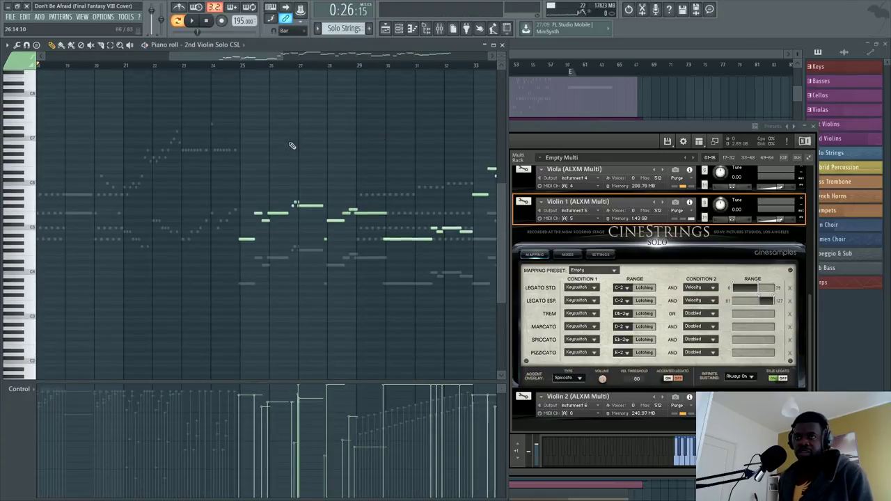
pyautogui.scroll(-1, 288, 113)
pyautogui.moveTo(275, 59); pyautogui.dragTo(313, 54)
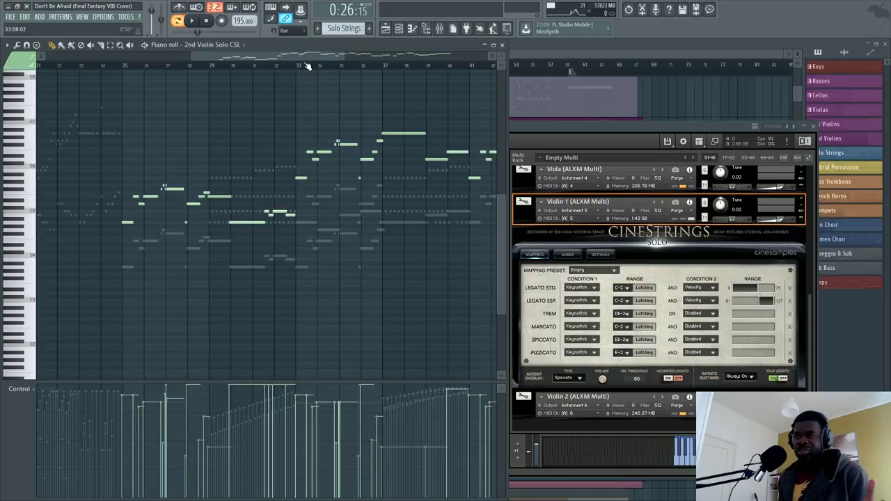
pyautogui.scroll(-2, 307, 66)
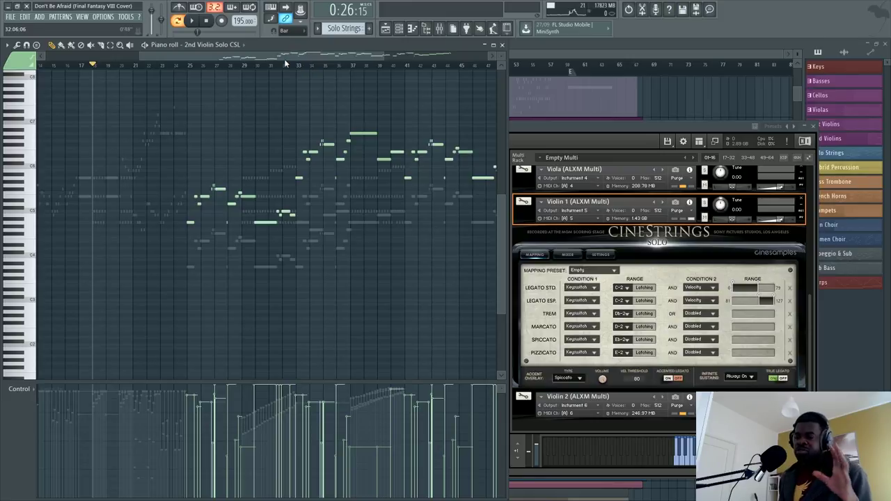
# Step: Return to the 1st Violin Solo CSL piano roll and set the playback position to bar 20
pyautogui.press('Up')
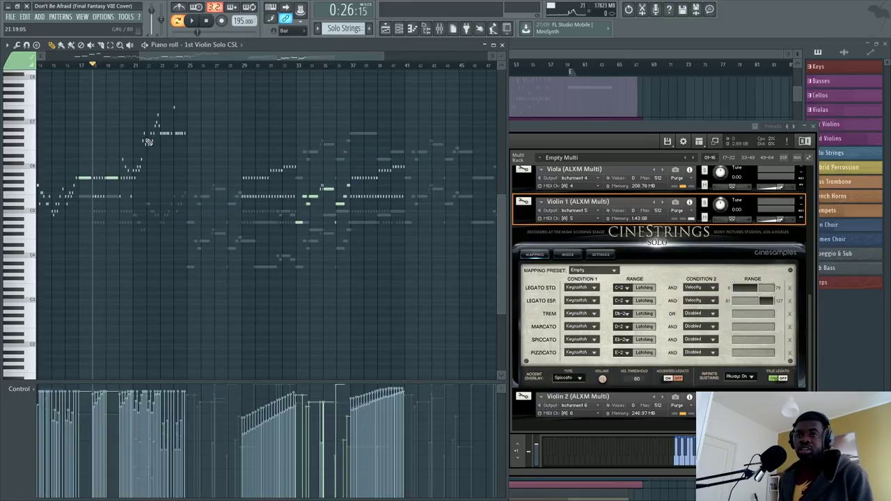
pyautogui.scroll(3, 132, 70)
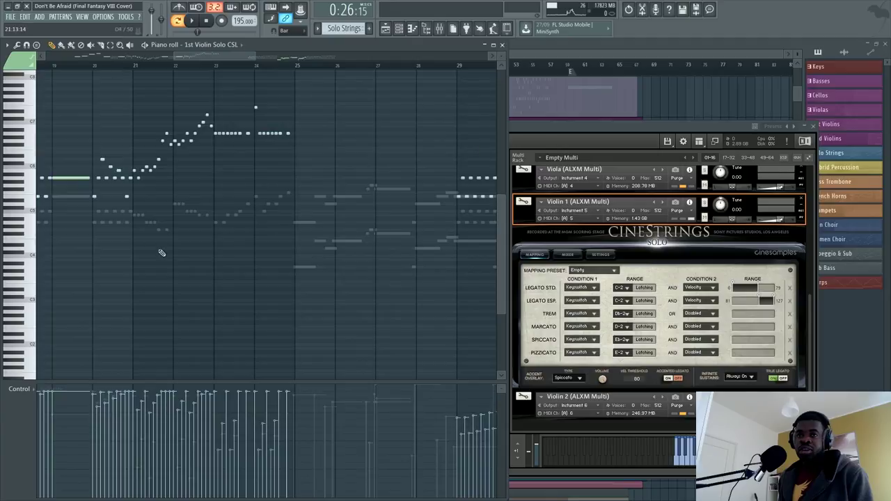
pyautogui.scroll(2, 78, 67)
pyautogui.click(78, 68)
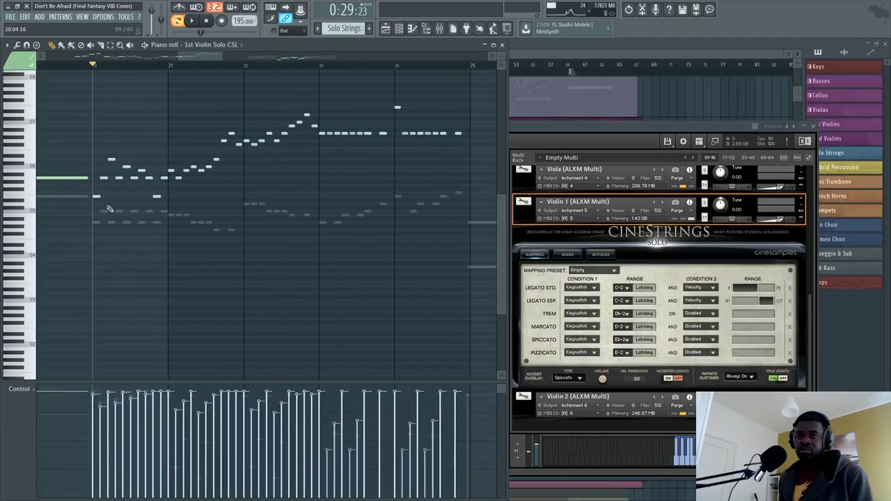
# Step: Play the 1st Violin Solo CSL part briefly from bar 20, and return to the playlist's string tracks
pyautogui.press('space')
pyautogui.press('space')
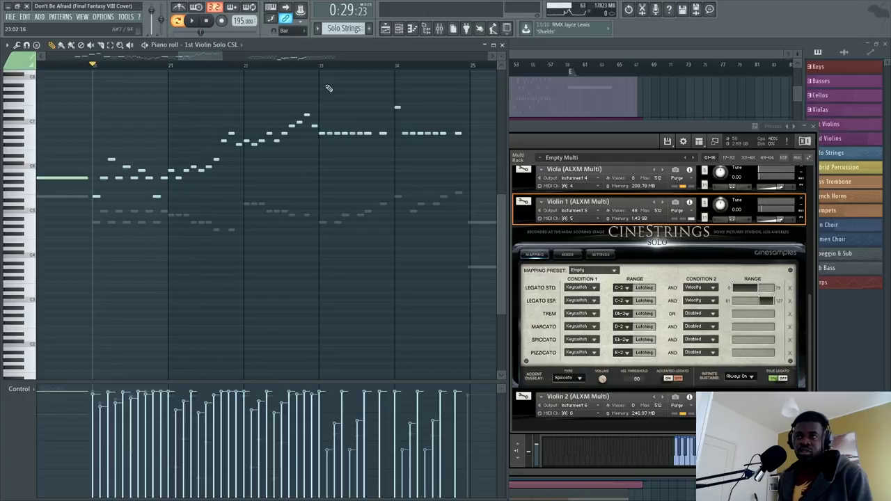
pyautogui.click(551, 56)
pyautogui.scroll(3, 104, 73)
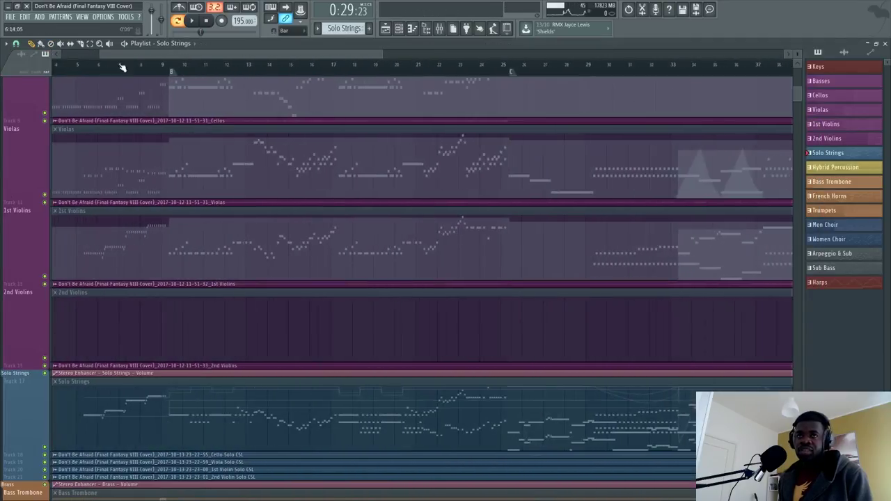
# Step: Look over the playlist from the strings down to the percussion, braams and risers, returning to the harps at the start
pyautogui.scroll(-5, 56, 209)
pyautogui.scroll(4, 62, 320)
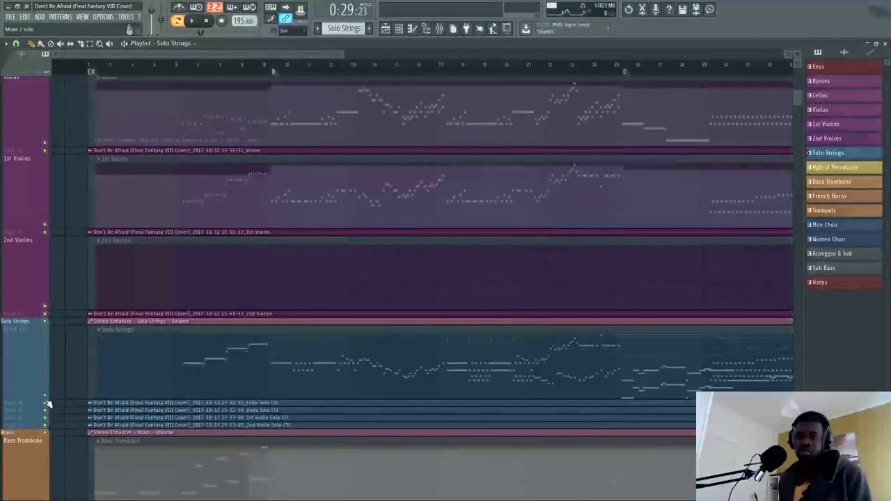
pyautogui.scroll(-8, 42, 327)
pyautogui.scroll(-10, 38, 307)
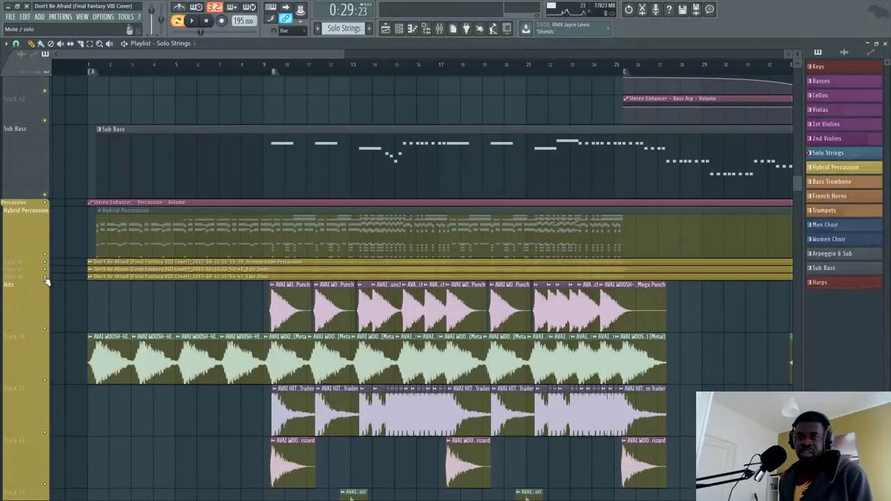
pyautogui.scroll(10, 50, 328)
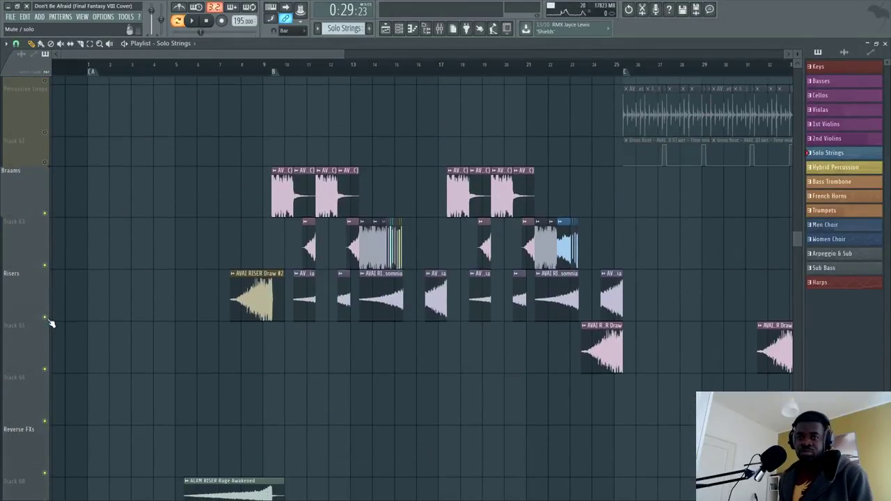
pyautogui.scroll(-8, 84, 318)
pyautogui.scroll(5, 174, 300)
pyautogui.scroll(5, 208, 288)
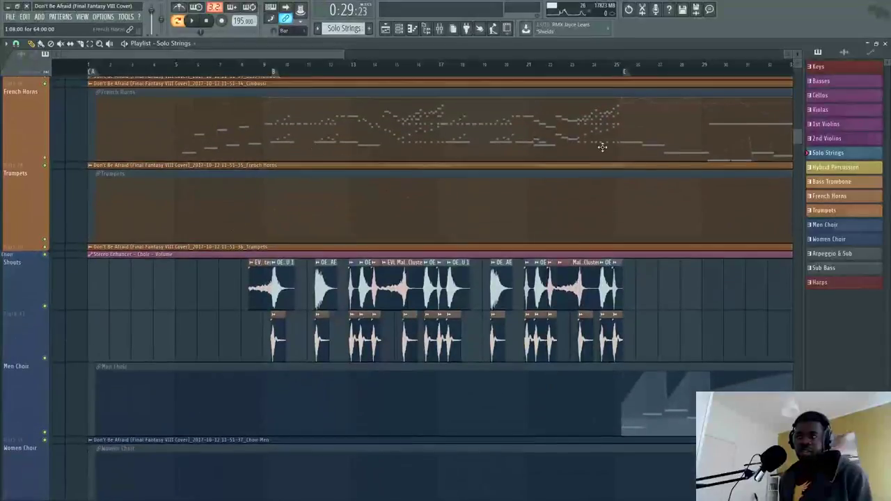
pyautogui.scroll(8, 272, 74)
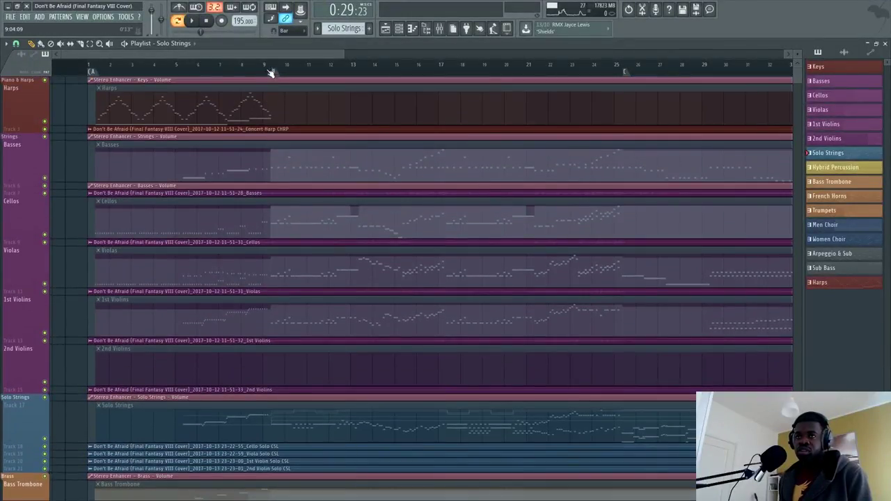
# Step: Play the full arrangement from section B at bar 9 and follow the string tracks, glancing at the mixer
pyautogui.click(272, 74)
pyautogui.scroll(-3, 257, 135)
pyautogui.press('F9')
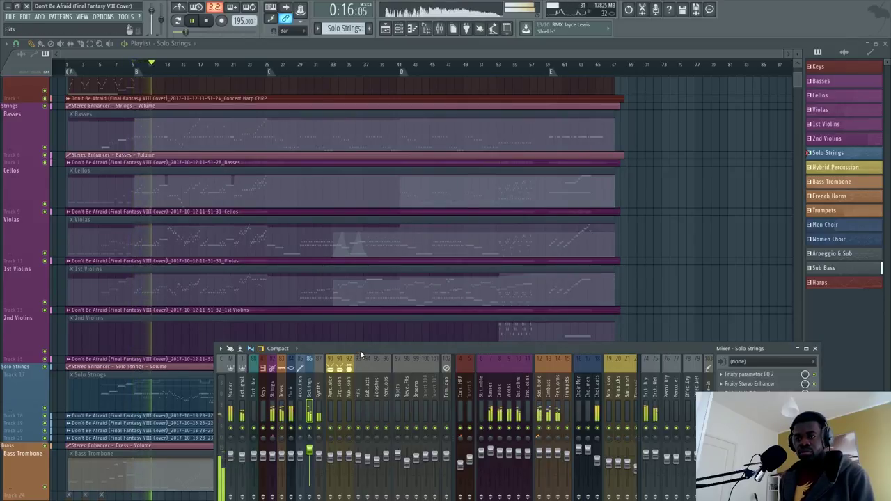
pyautogui.press('F9')
pyautogui.scroll(-4, 255, 239)
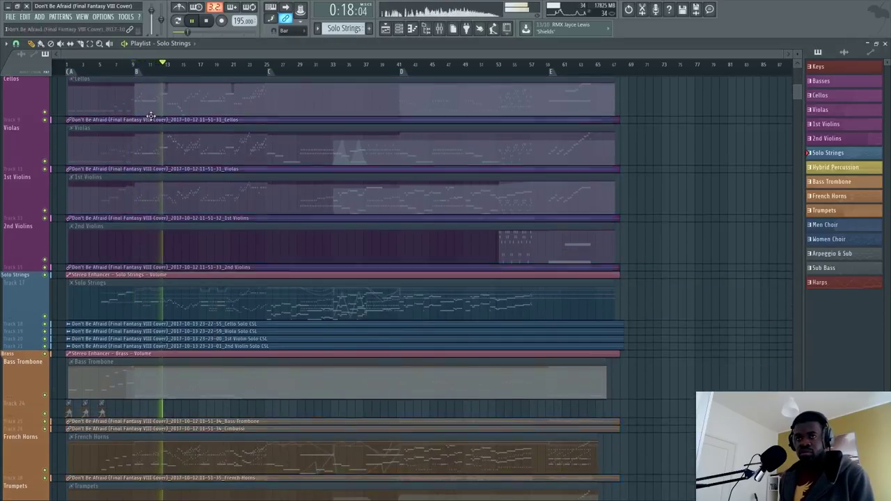
pyautogui.scroll(3, 164, 69)
# Step: Examine the Master track in the mixer and the playlist's lower tracks during playback, and stop the song with the mixer shown
pyautogui.press('F9')
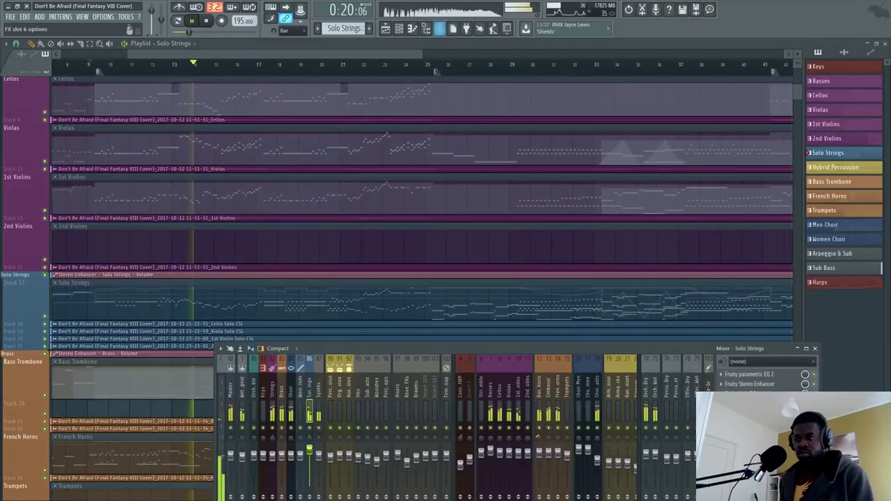
pyautogui.click(233, 393)
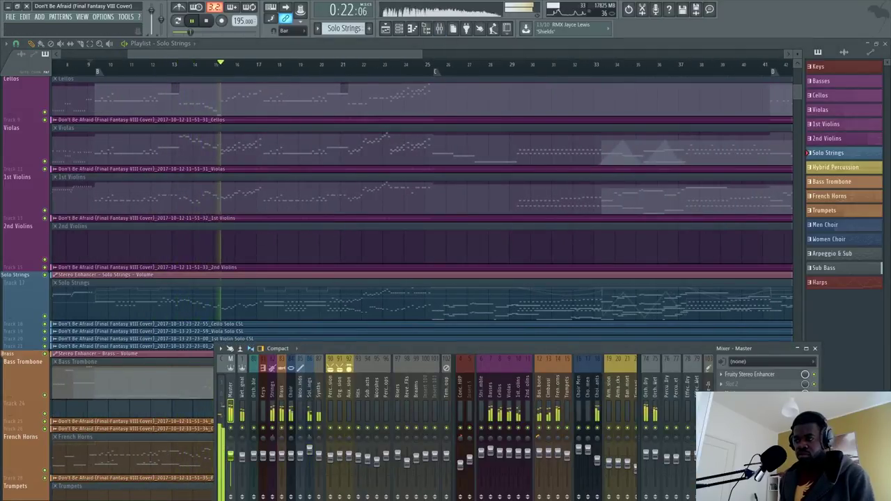
pyautogui.press('F9')
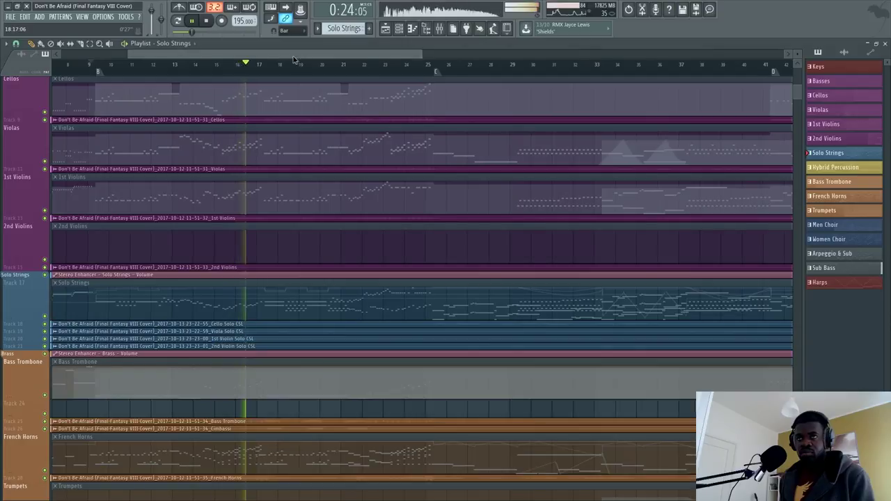
pyautogui.scroll(-3, 165, 293)
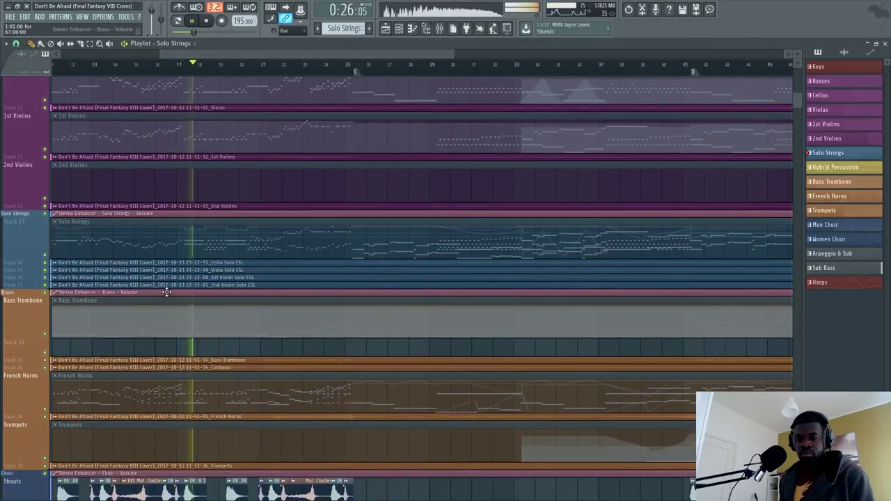
pyautogui.press('F9')
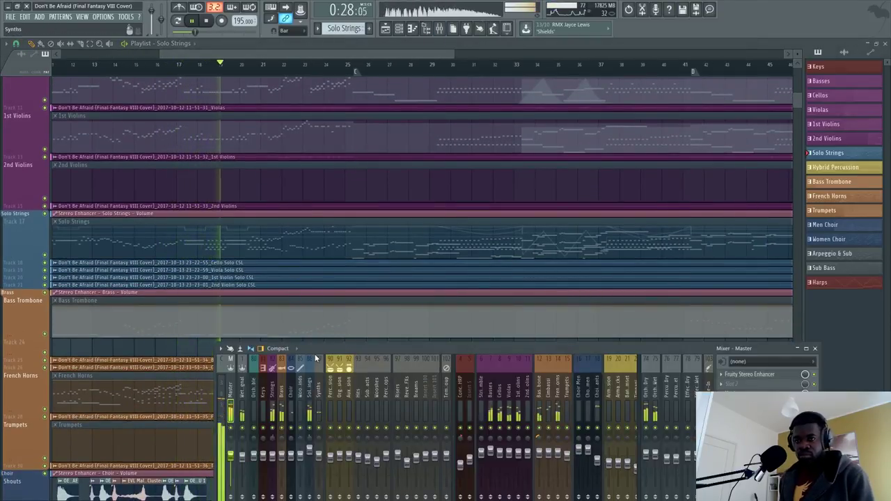
pyautogui.press('space')
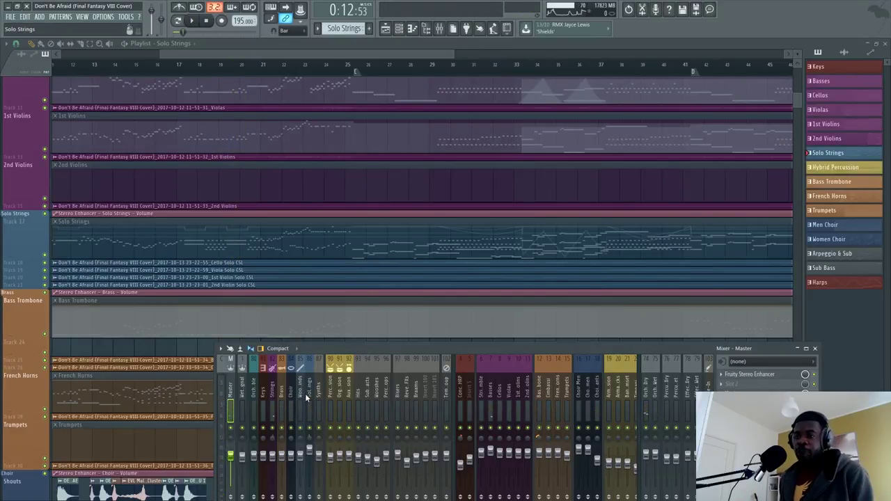
# Step: Select the Solo Strings mixer track and replay the arrangement from section B up to about bar 17
pyautogui.click(307, 397)
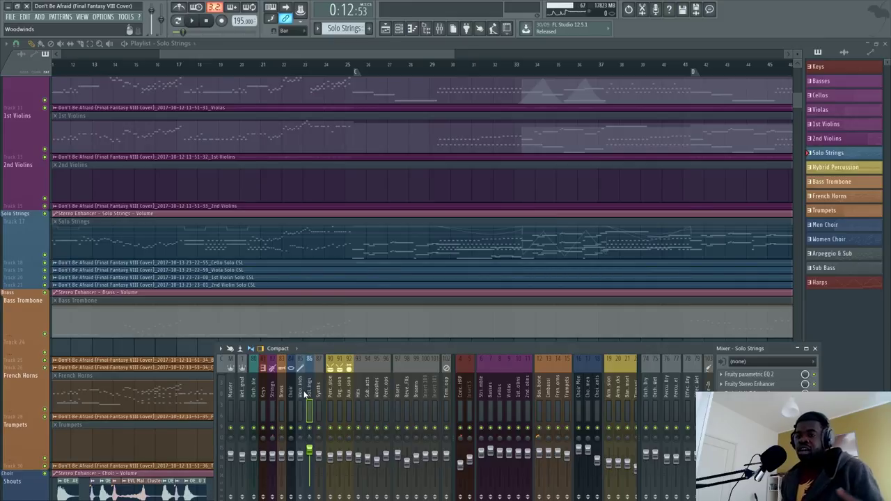
pyautogui.press('space')
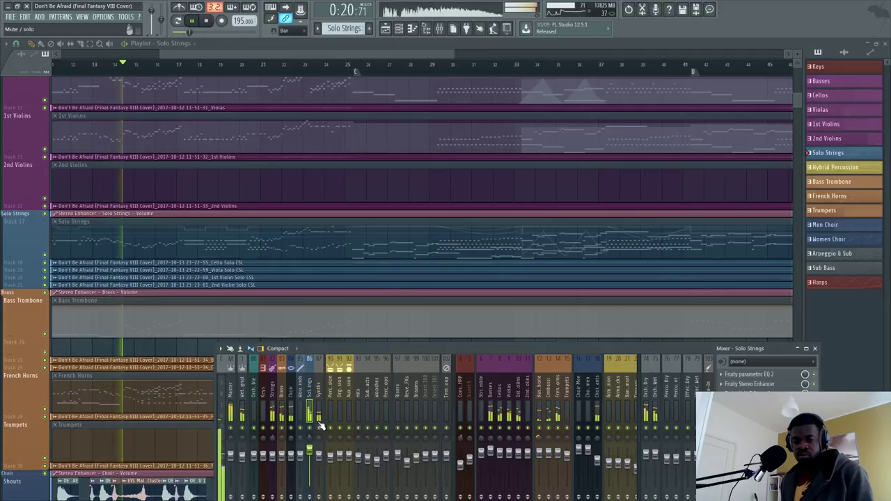
pyautogui.press('F9')
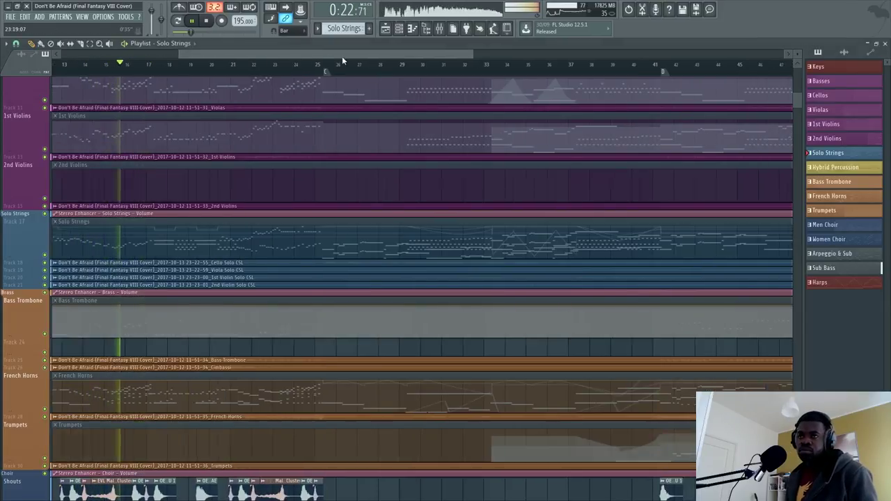
pyautogui.scroll(-4, 255, 179)
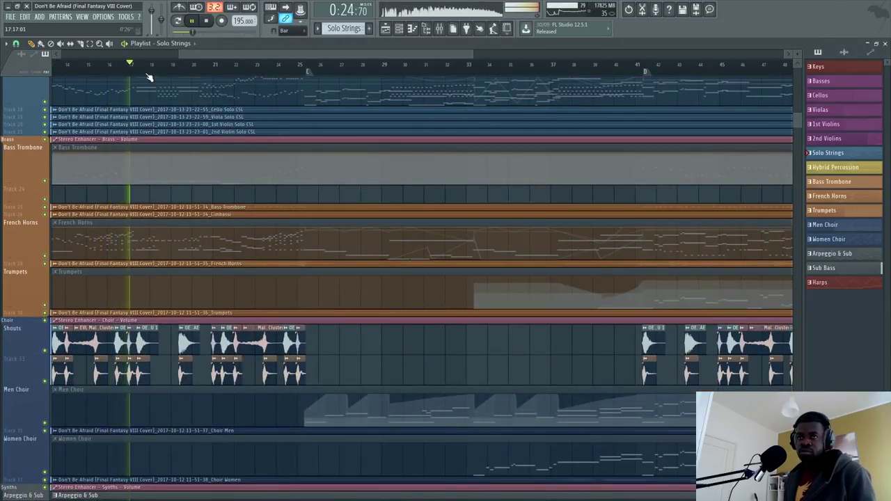
pyautogui.press('space')
# Step: Bring up the Solo Strings channels and their Kontakt window, reposition it over the playlist, and expand the CineStrings Solo instrument list
pyautogui.scroll(3, 140, 74)
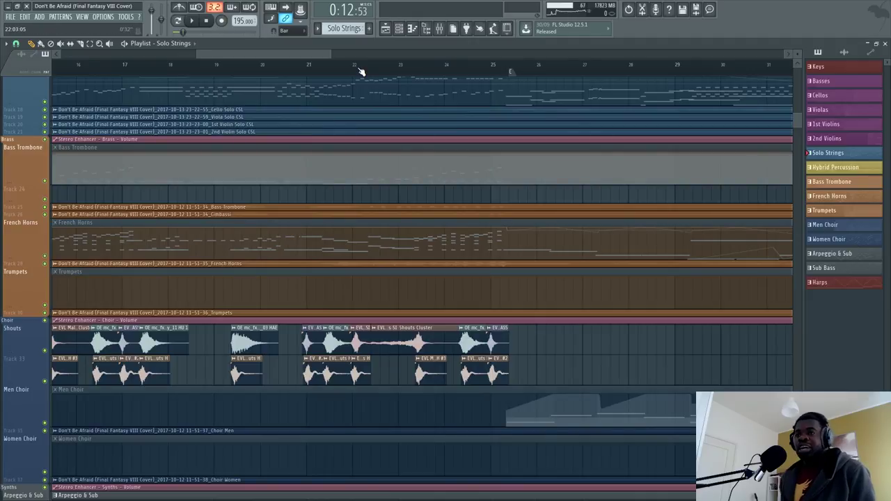
pyautogui.scroll(-3, 359, 73)
pyautogui.moveTo(362, 56); pyautogui.dragTo(472, 65)
pyautogui.scroll(-2, 378, 70)
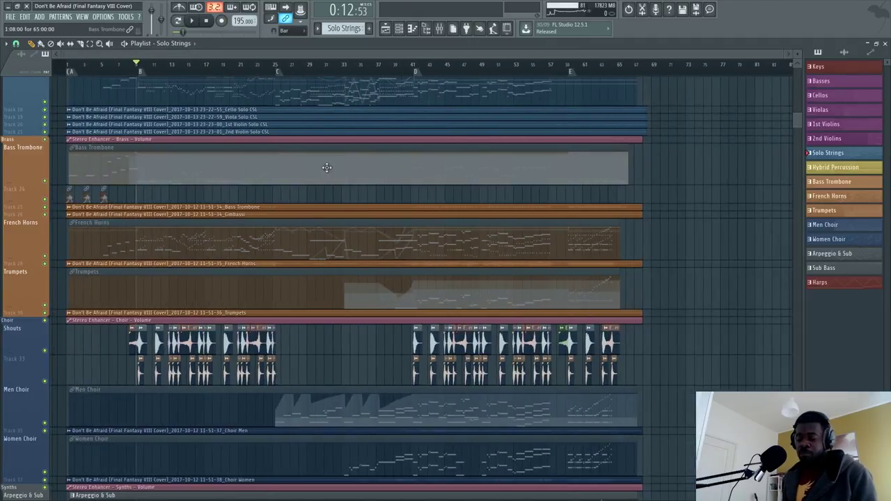
pyautogui.scroll(5, 313, 184)
pyautogui.press('F6')
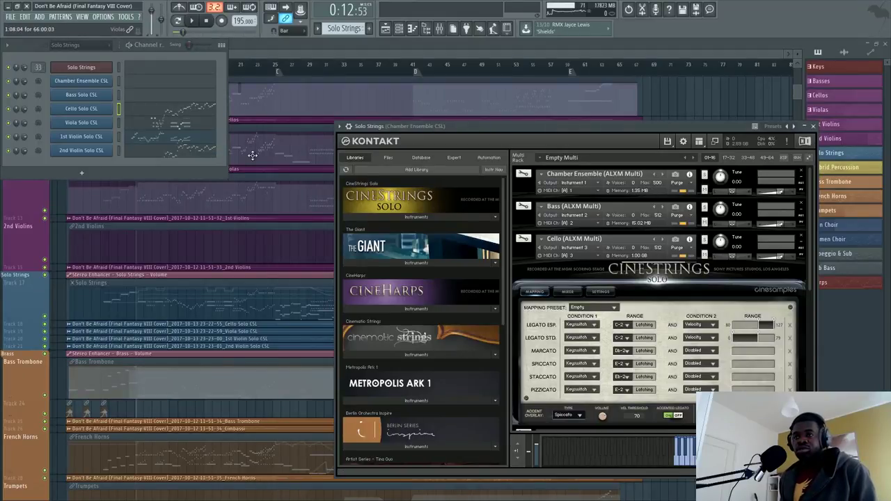
pyautogui.moveTo(464, 129); pyautogui.dragTo(352, 67)
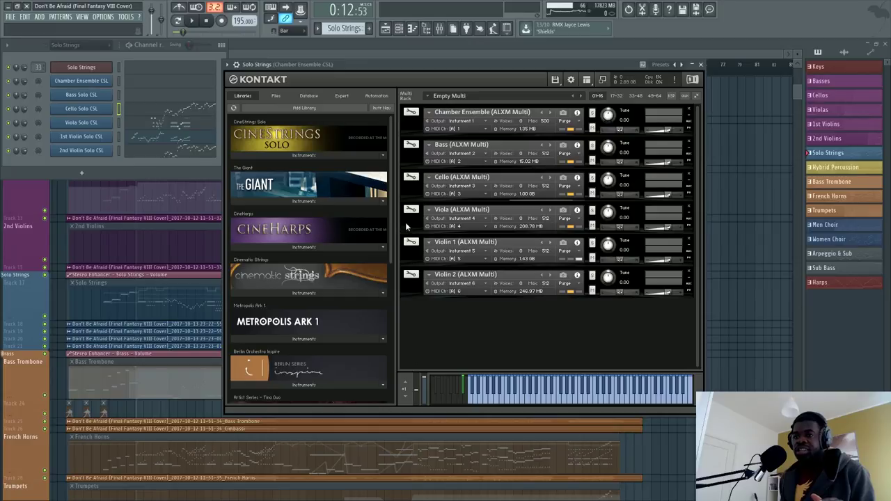
pyautogui.click(307, 155)
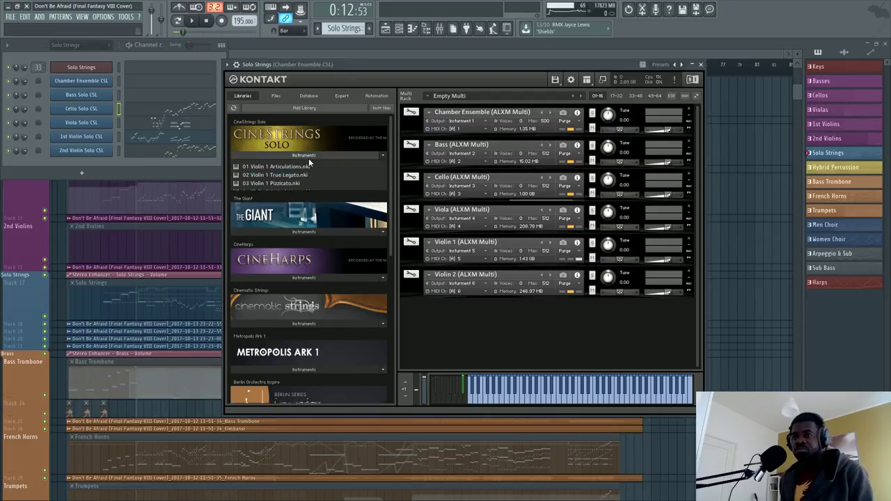
# Step: Review the Chamber Ensemble (ALXM Multi) mapping, settings and mixer pages, and collapse the instrument
pyautogui.click(438, 133)
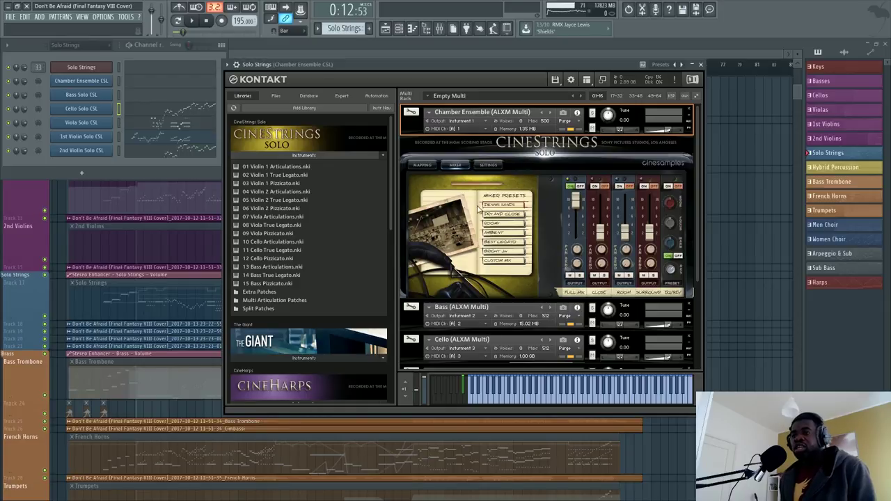
pyautogui.click(424, 166)
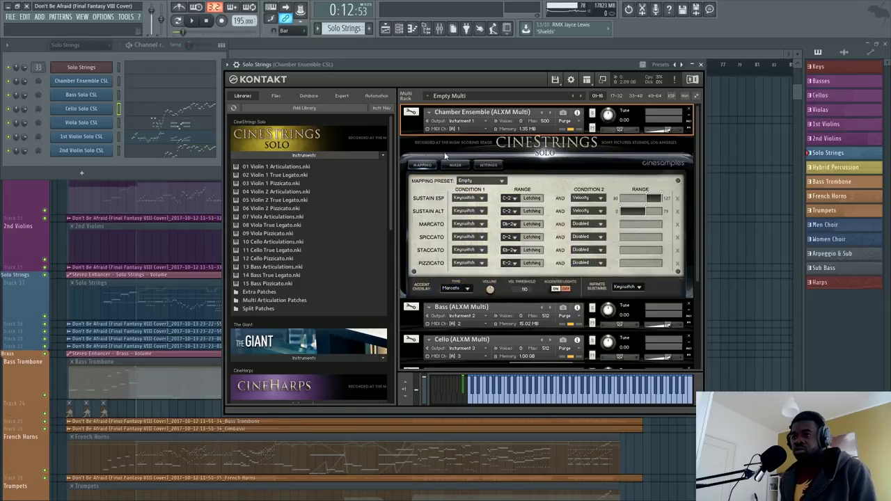
pyautogui.click(468, 198)
pyautogui.click(439, 207)
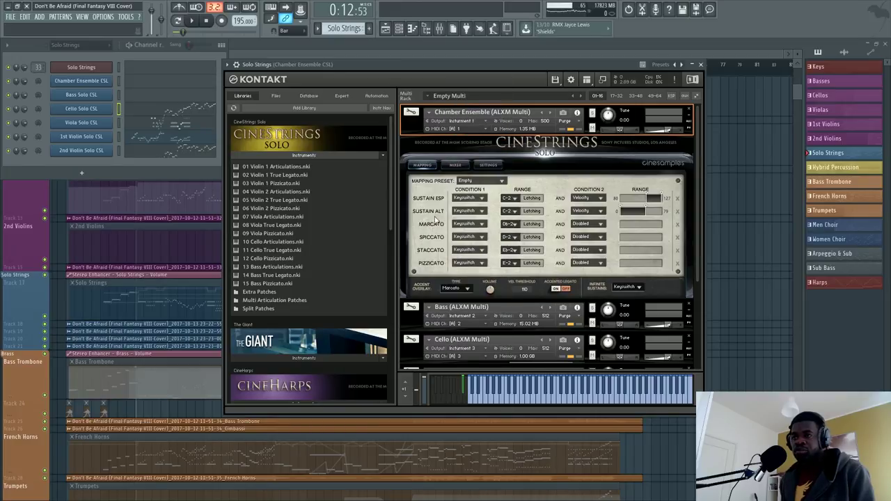
pyautogui.click(488, 165)
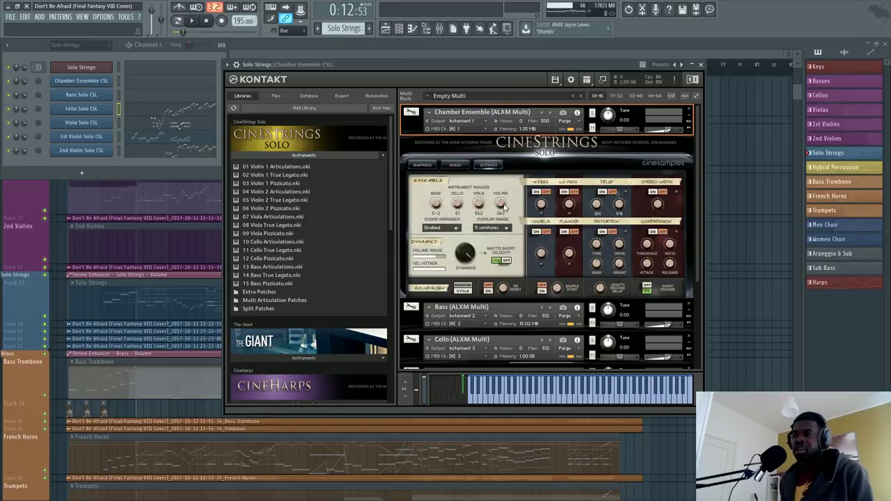
pyautogui.click(460, 163)
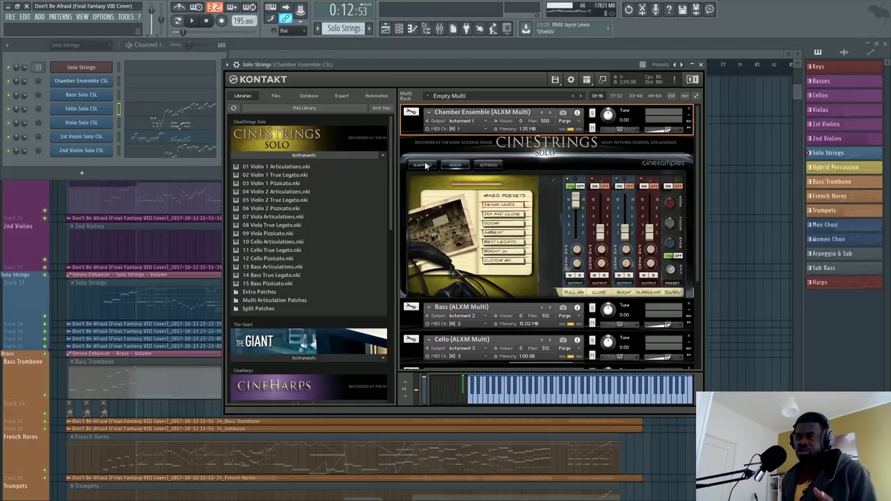
pyautogui.click(407, 129)
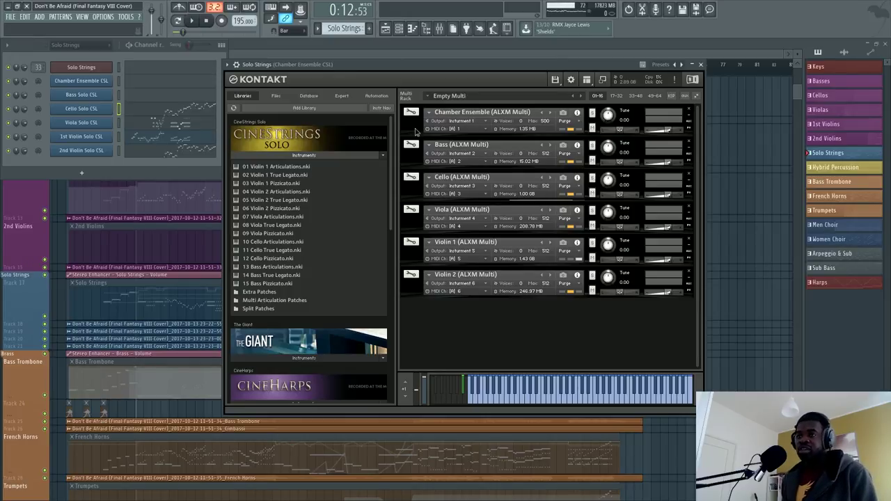
pyautogui.click(415, 131)
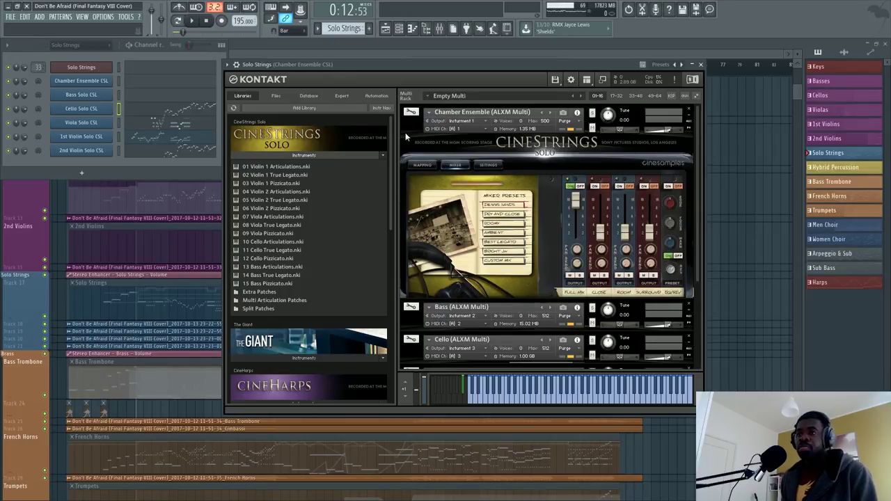
pyautogui.click(412, 133)
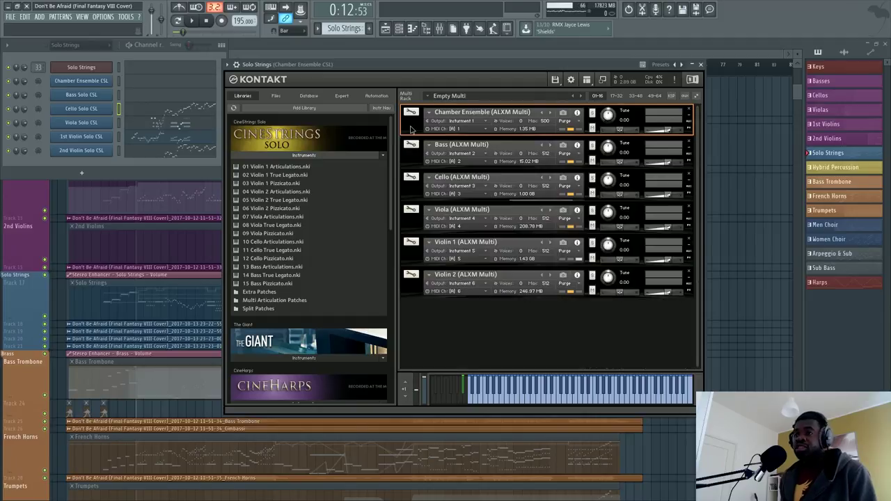
# Step: Expand the Cello (ALXM Multi) instrument and examine its articulation mapping, accent overlay and legato settings
pyautogui.click(417, 204)
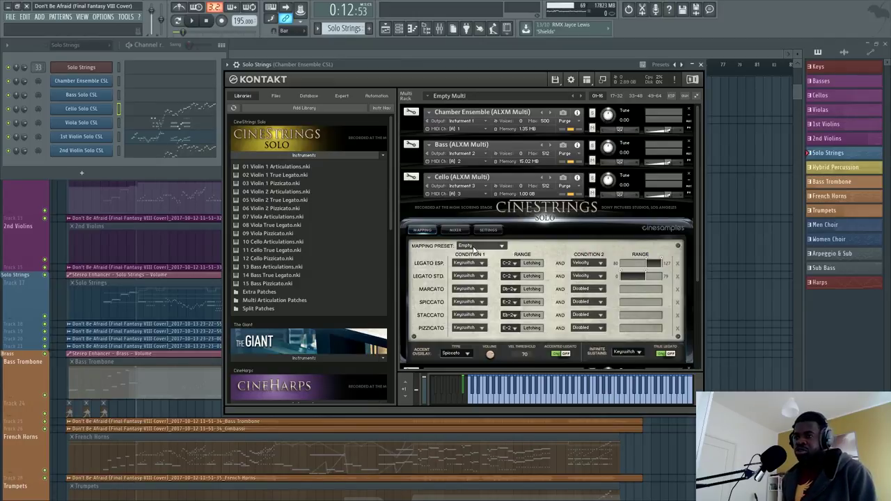
pyautogui.scroll(-1, 478, 239)
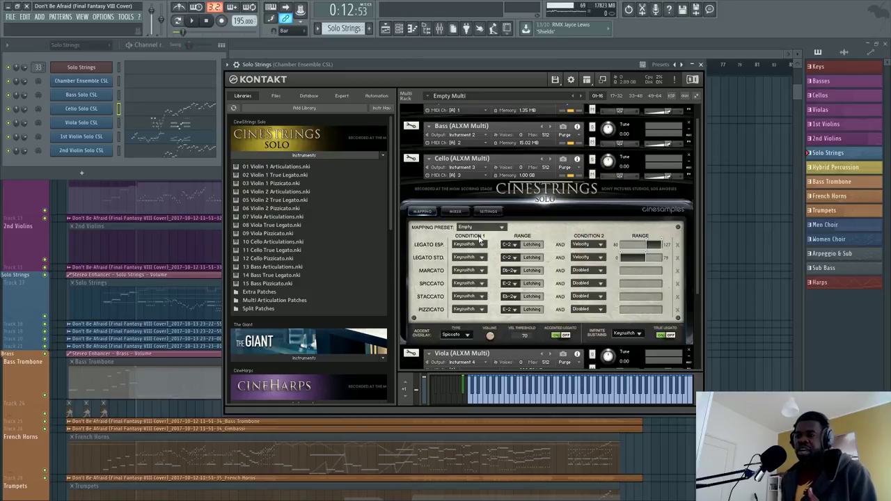
pyautogui.scroll(1, 462, 202)
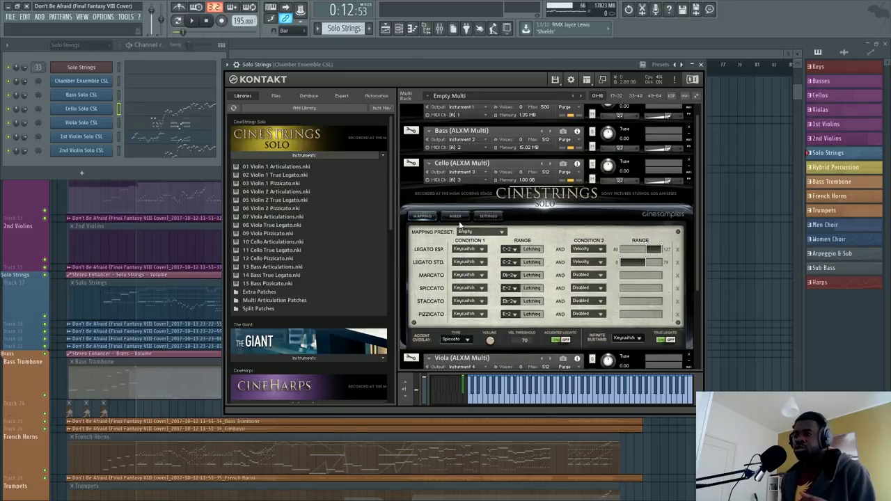
# Step: Collapse the Cello (ALXM Multi) instrument, then open the mixer and move it up over the Kontakt window
pyautogui.click(428, 172)
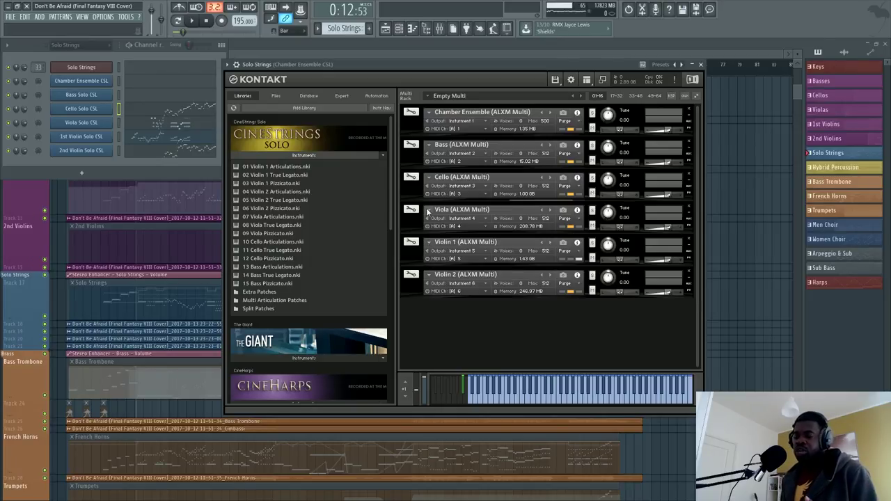
pyautogui.press('F9')
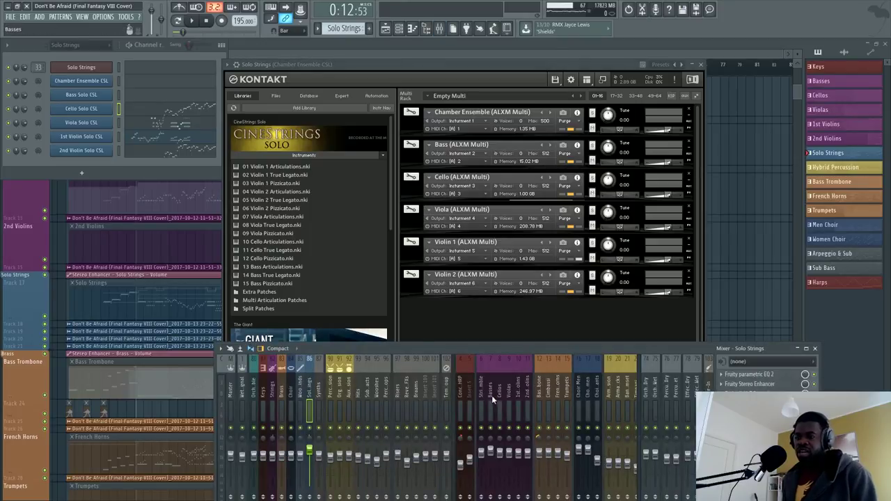
pyautogui.click(493, 395)
pyautogui.moveTo(521, 354); pyautogui.dragTo(515, 205)
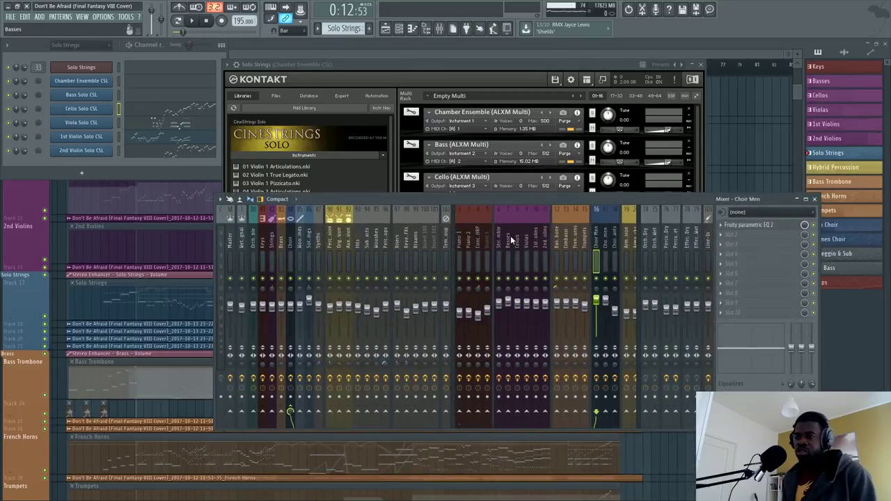
# Step: Find the solo strings inserts in the mixer and select the Cello, Viola and Violin Solo CSL tracks, ending on 2nd Violin Solo CSL
pyautogui.scroll(-10, 516, 246)
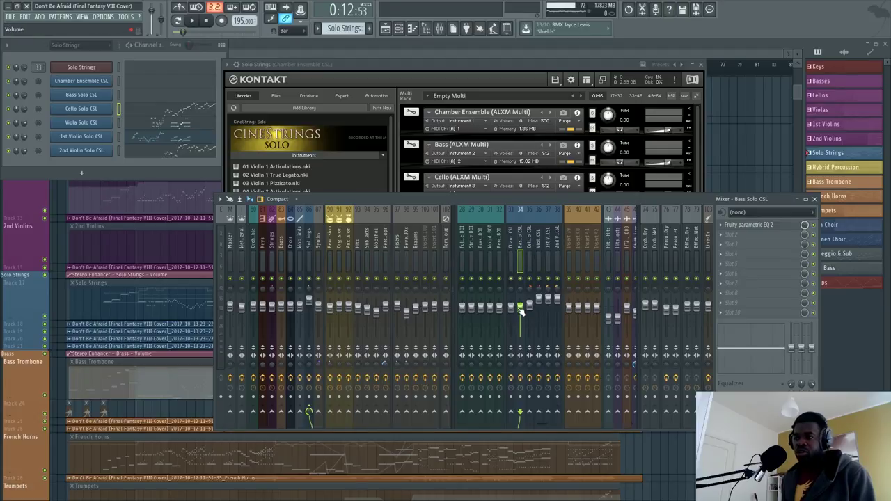
pyautogui.click(529, 248)
pyautogui.moveTo(536, 242); pyautogui.dragTo(555, 239)
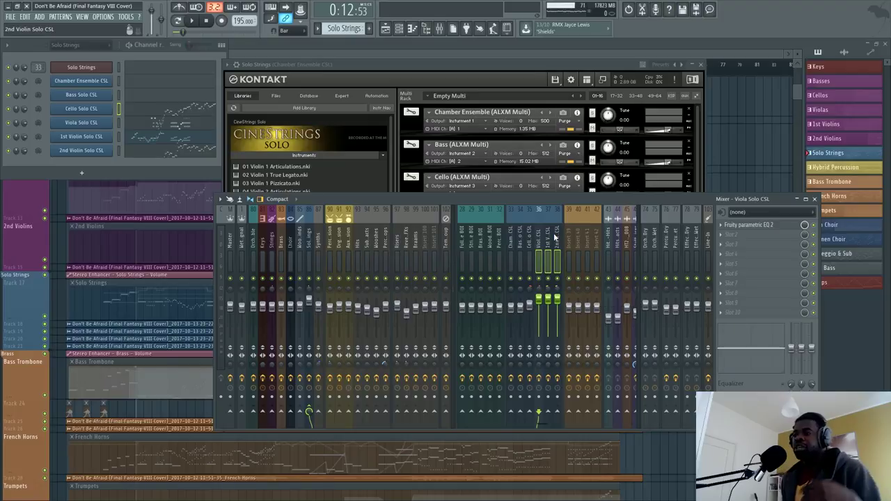
pyautogui.click(555, 239)
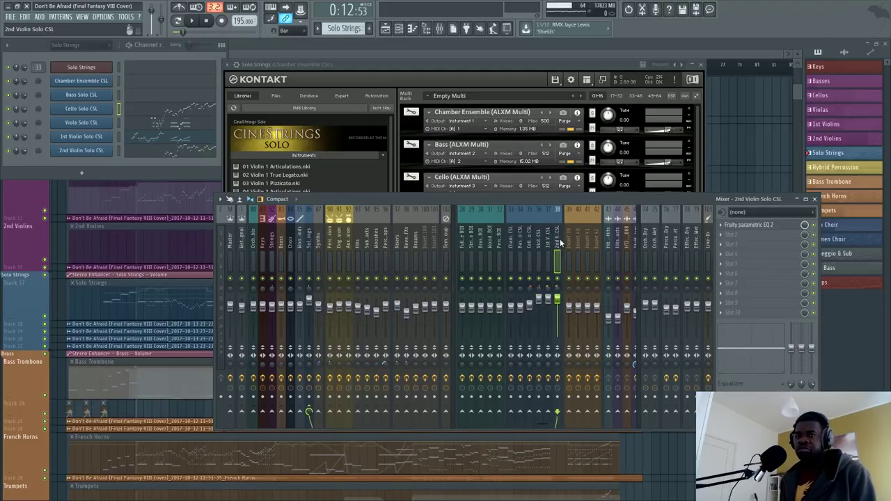
# Step: Return to the Kontakt window, expand the Viola (ALXM Multi) instrument and review its mixer and settings pages
pyautogui.click(507, 74)
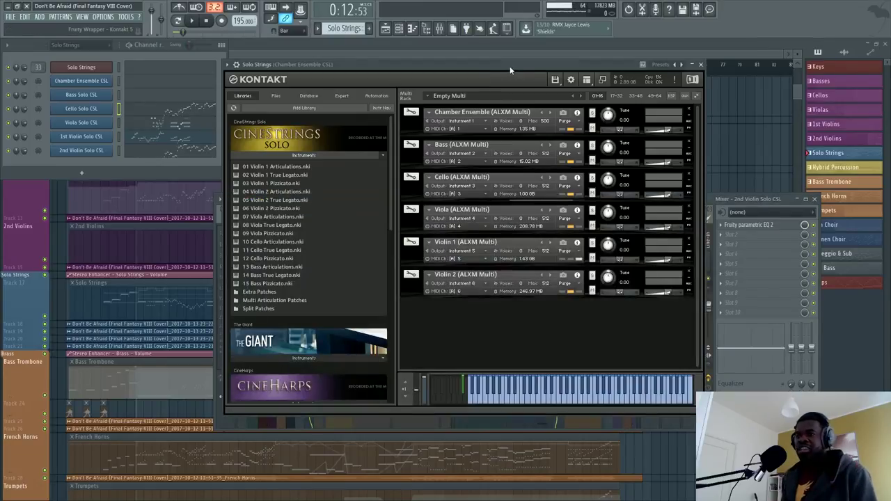
pyautogui.click(412, 229)
pyautogui.click(457, 264)
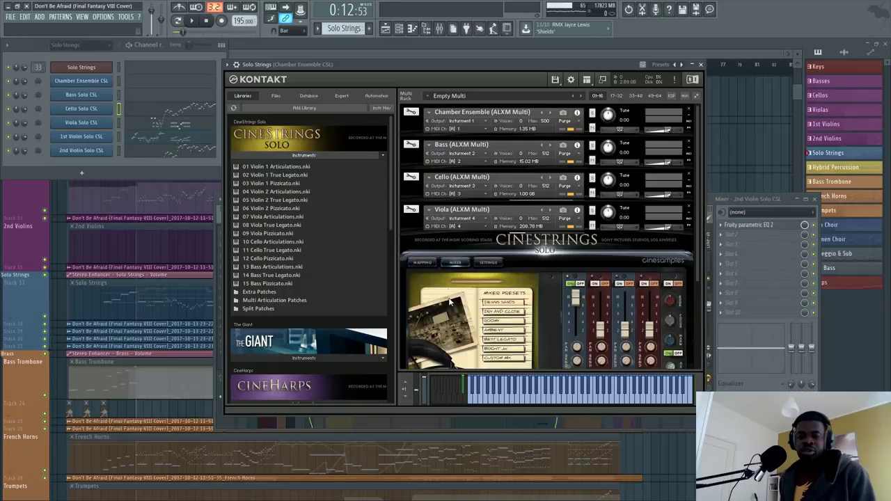
pyautogui.scroll(-3, 699, 242)
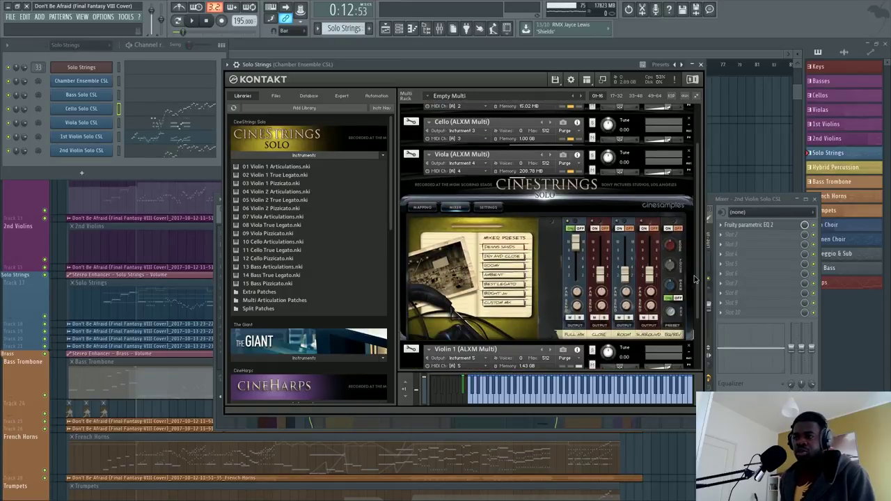
pyautogui.click(489, 208)
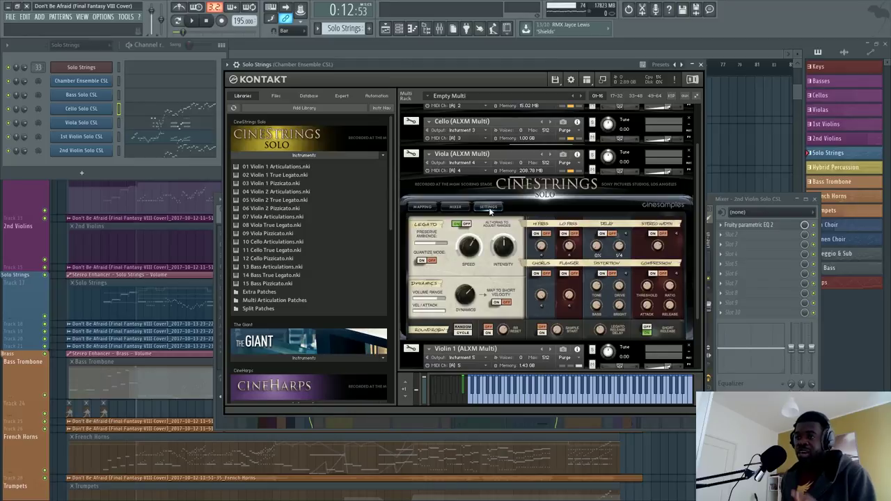
pyautogui.click(454, 208)
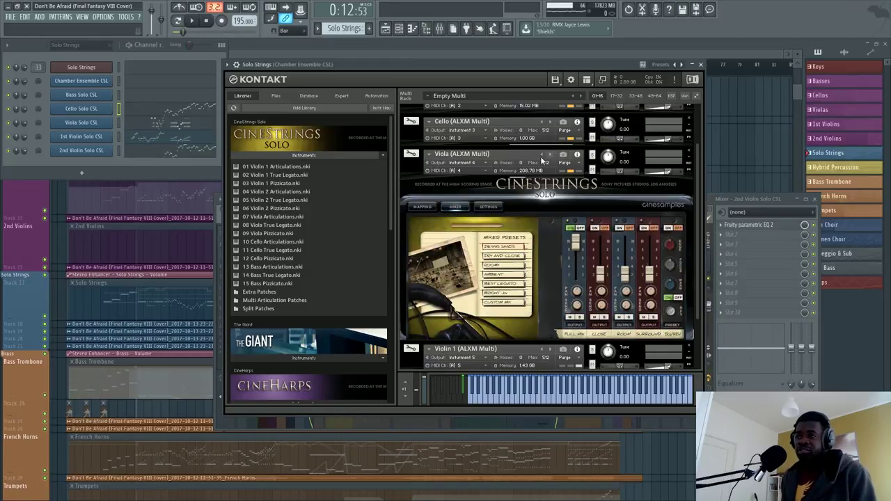
# Step: Look through the CineStrings Solo Multi Articulation Patches folder and show the Viola's articulation mapping page
pyautogui.doubleClick(275, 300)
pyautogui.click(423, 207)
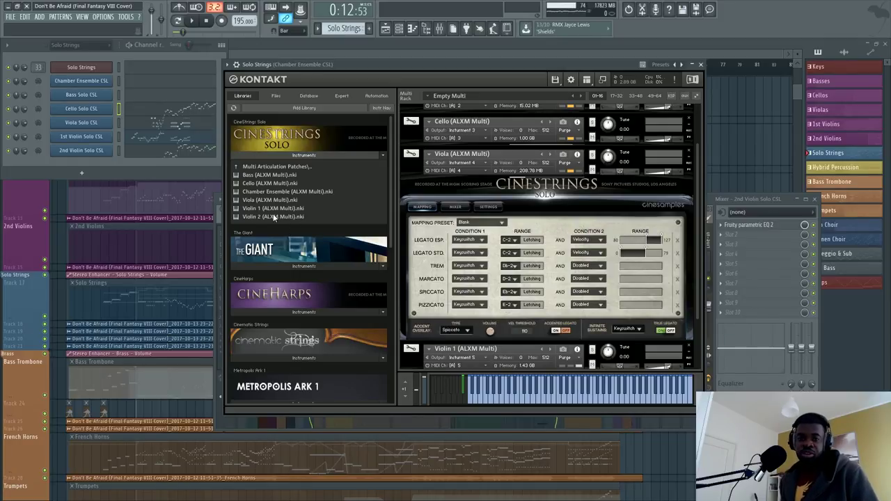
pyautogui.doubleClick(278, 167)
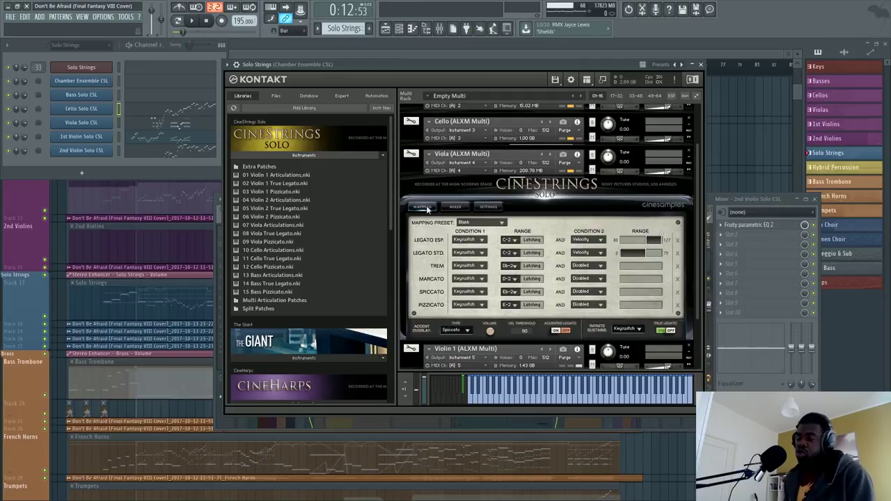
# Step: Return to the playlist and bring the brass, choir, synth and percussion tracks below Solo Strings into view
pyautogui.moveTo(701, 202); pyautogui.dragTo(702, 264)
pyautogui.click(732, 175)
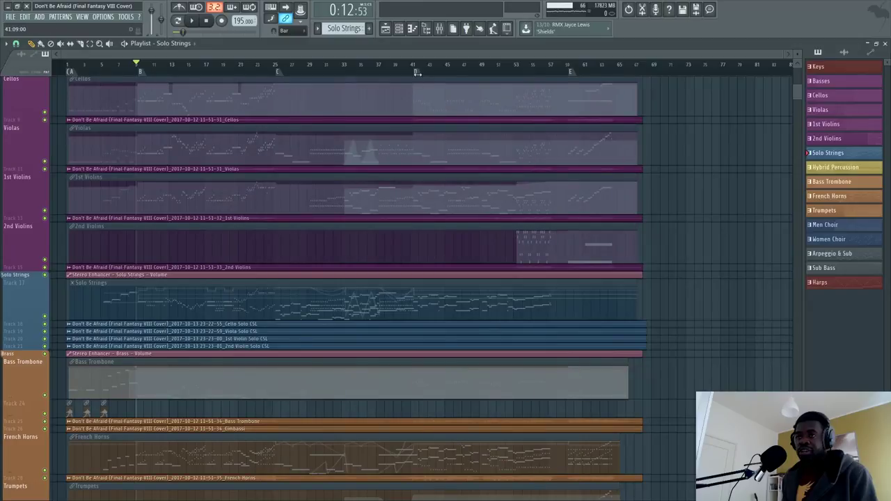
pyautogui.scroll(-3, 414, 80)
pyautogui.scroll(-3, 513, 188)
pyautogui.scroll(4, 423, 239)
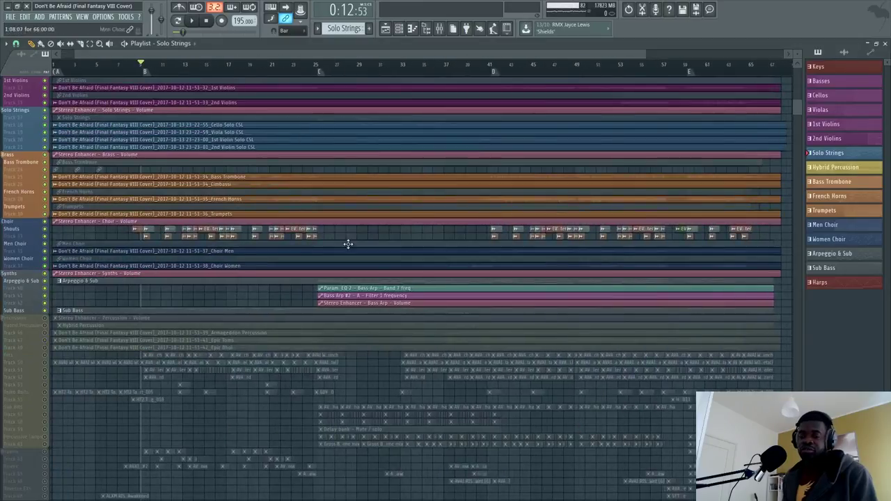